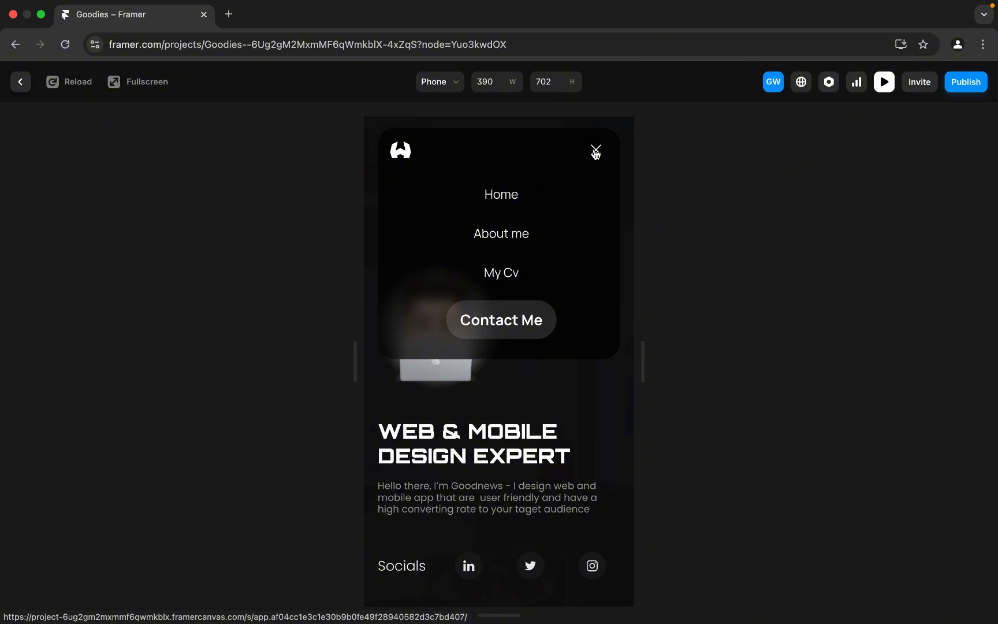
Step: Toggle the phone menu in the preview, and view the site at the Tablet and Laptop breakpoints
{"action": "left_click", "coordinate": [596, 152]}
{"action": "left_click", "coordinate": [596, 152]}
{"action": "left_click", "coordinate": [595, 152]}
{"action": "left_click", "coordinate": [456, 85]}
{"action": "left_click", "coordinate": [457, 163]}
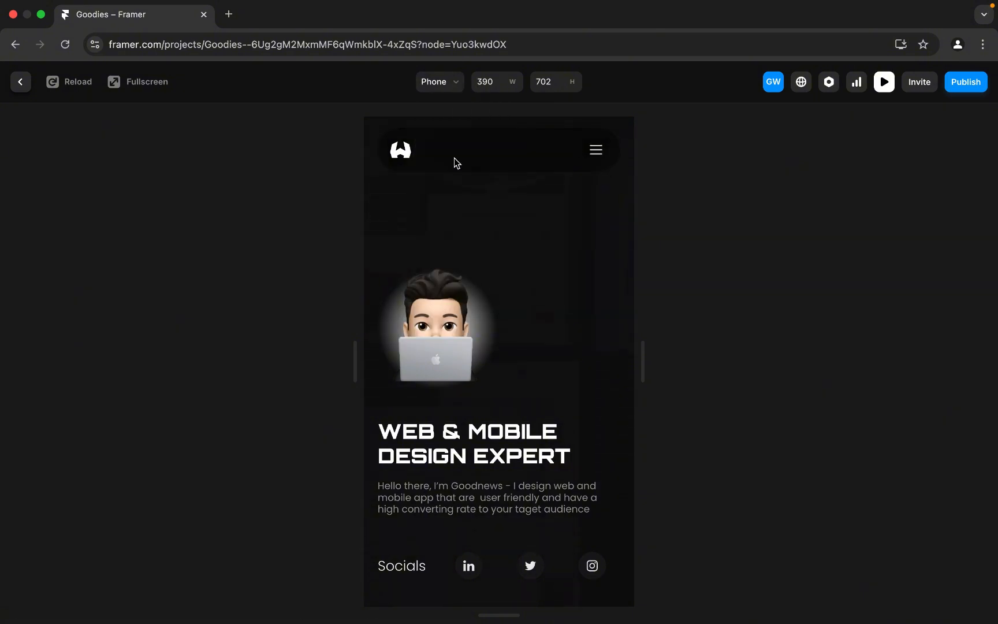
{"action": "left_click", "coordinate": [451, 94]}
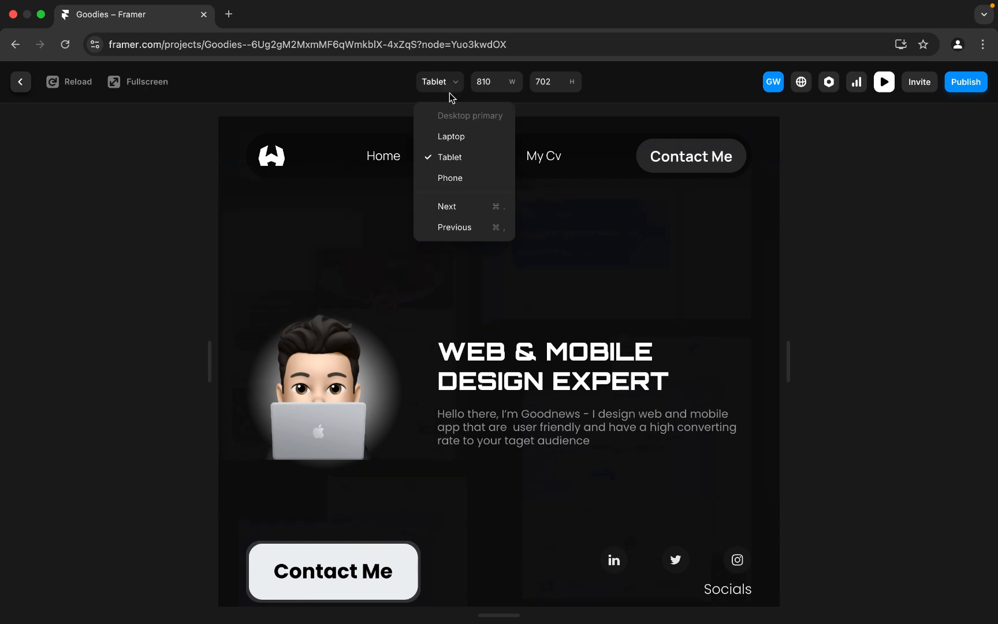
{"action": "left_click", "coordinate": [452, 132]}
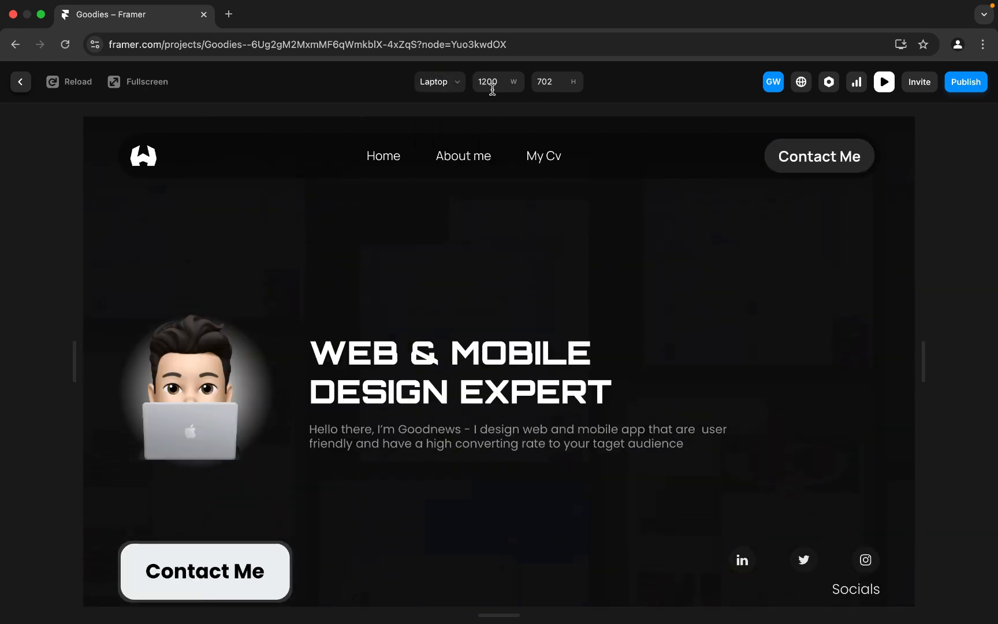
Step: Return the preview to the Phone breakpoint and try its hamburger menu
{"action": "left_click", "coordinate": [457, 85]}
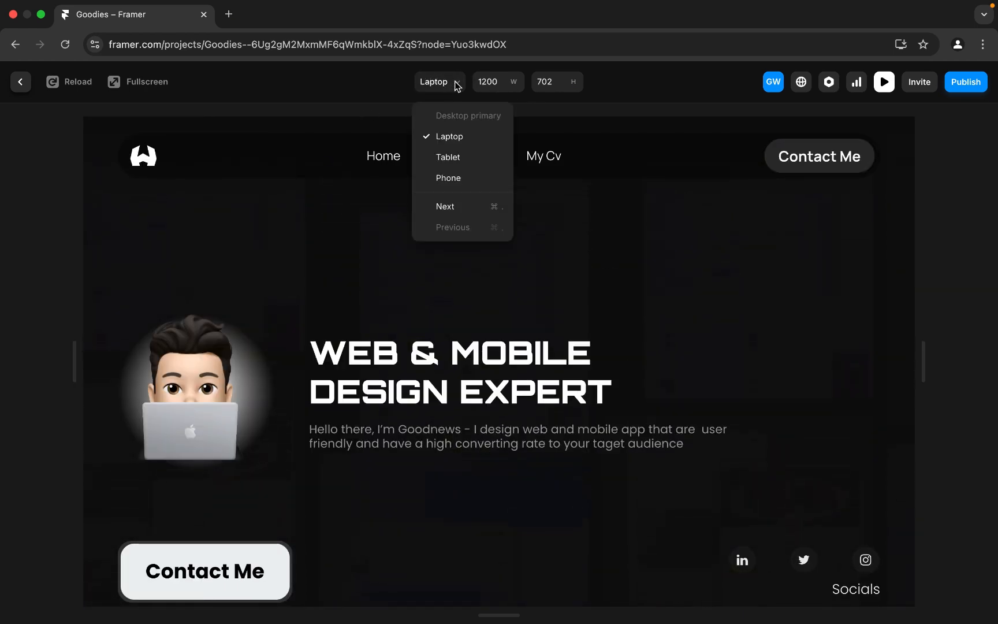
{"action": "left_click", "coordinate": [460, 179]}
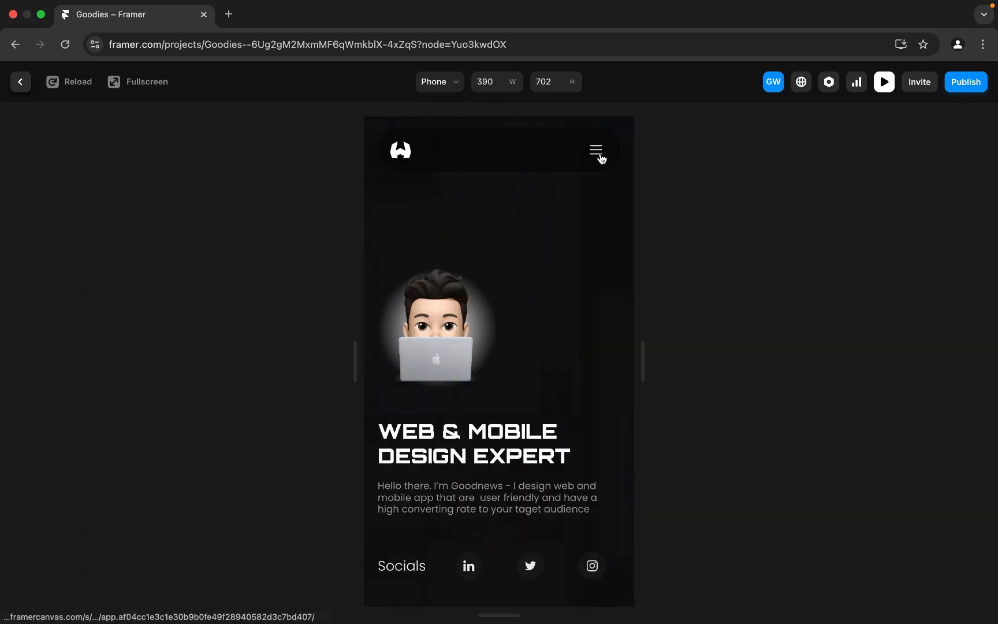
{"action": "left_click", "coordinate": [600, 159]}
{"action": "left_click", "coordinate": [597, 153]}
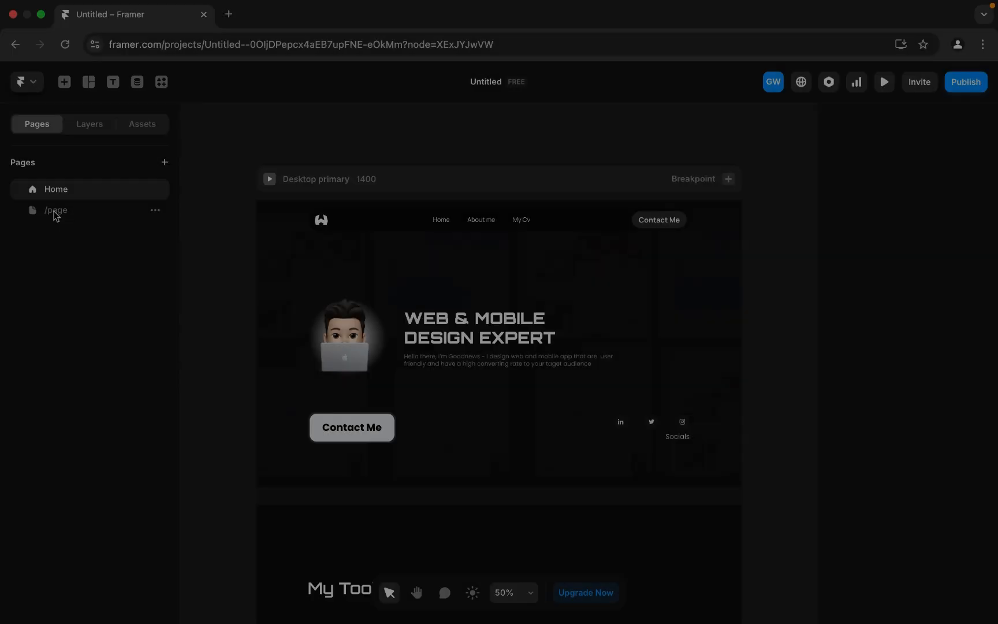
Step: Open /page in the Untitled project and examine its breakpoints plus the separate logo stack and Contact Me frame beside them
{"action": "left_click", "coordinate": [69, 211]}
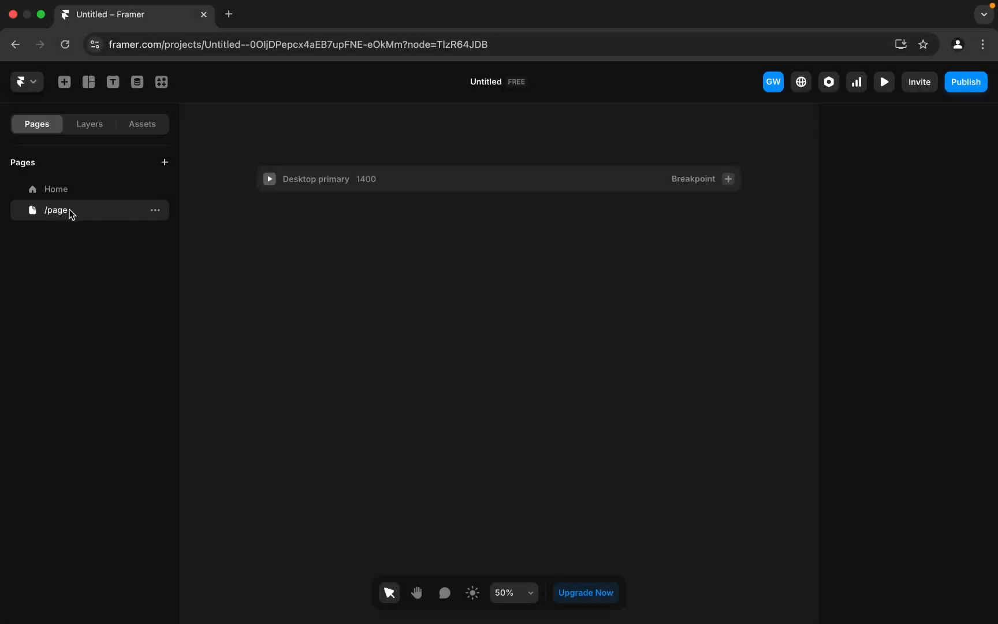
{"action": "scroll", "coordinate": [390, 185], "scroll_direction": "down", "scroll_amount": 3}
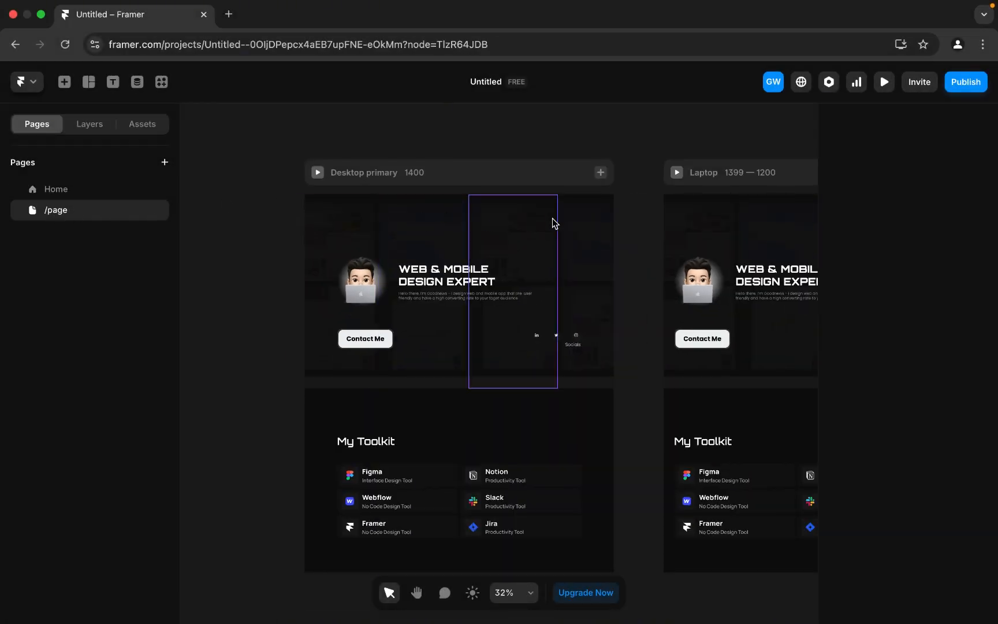
{"action": "scroll", "coordinate": [553, 224], "scroll_direction": "up", "scroll_amount": 3}
{"action": "scroll", "coordinate": [423, 214], "scroll_direction": "down", "scroll_amount": 5}
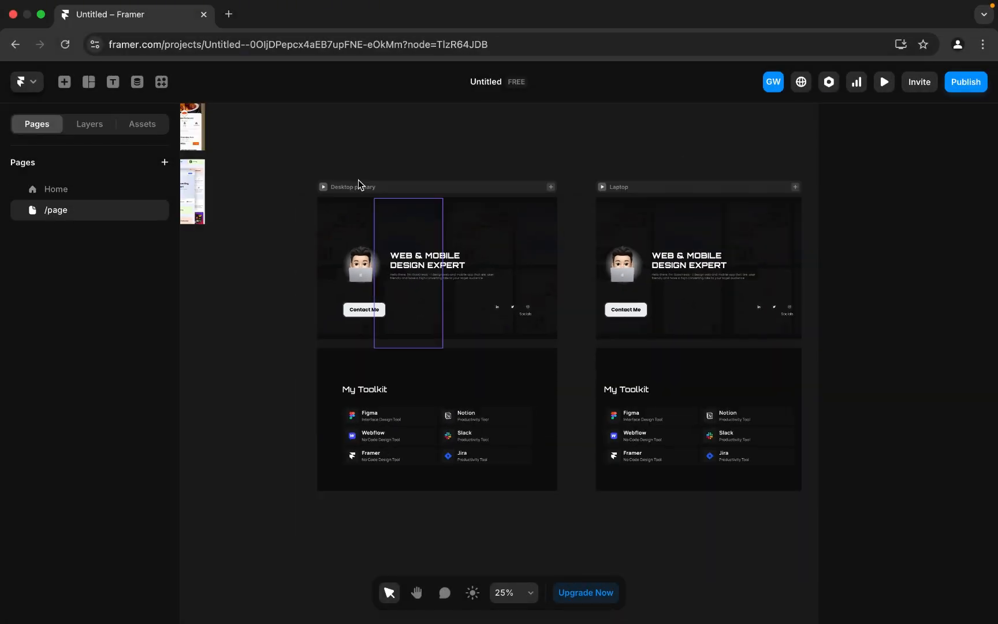
{"action": "scroll", "coordinate": [397, 202], "scroll_direction": "down", "scroll_amount": 2}
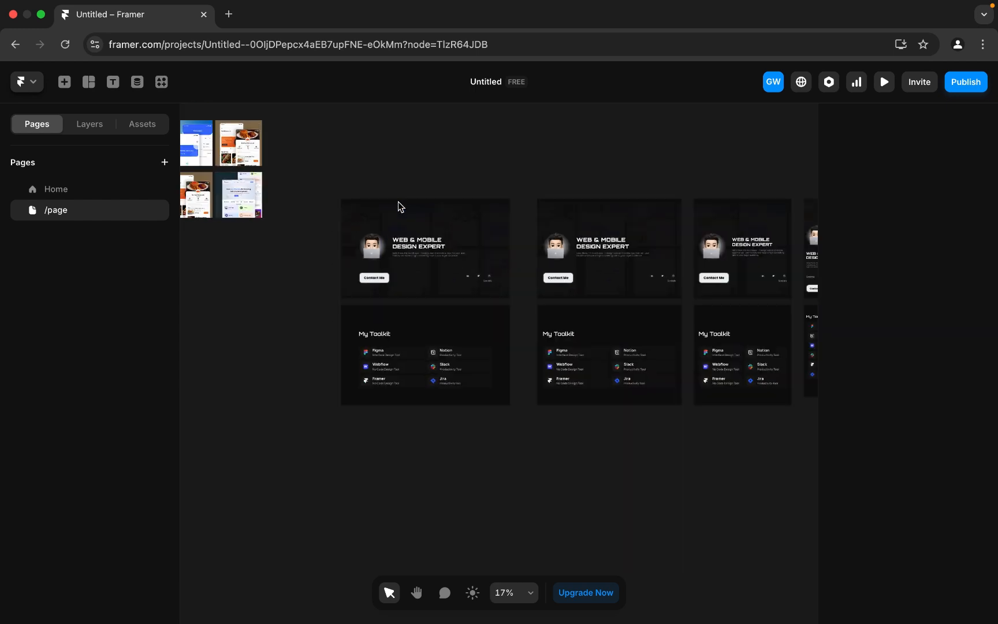
{"action": "scroll", "coordinate": [398, 202], "scroll_direction": "right", "scroll_amount": 2}
{"action": "scroll", "coordinate": [397, 202], "scroll_direction": "down", "scroll_amount": 2}
{"action": "scroll", "coordinate": [397, 202], "scroll_direction": "right", "scroll_amount": 2}
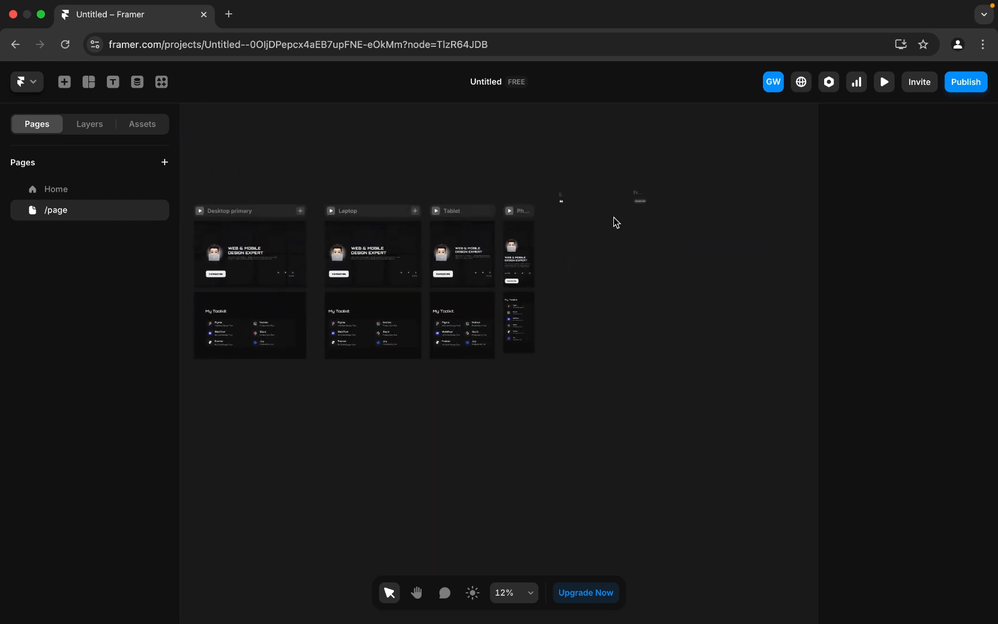
{"action": "scroll", "coordinate": [568, 205], "scroll_direction": "up", "scroll_amount": 4}
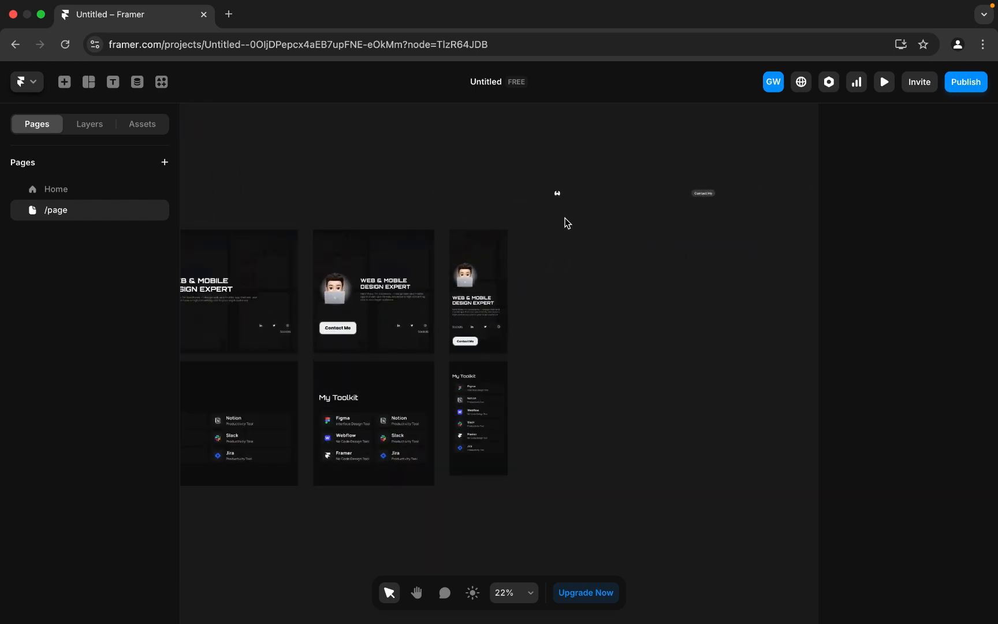
{"action": "scroll", "coordinate": [558, 218], "scroll_direction": "right", "scroll_amount": 2}
{"action": "scroll", "coordinate": [436, 247], "scroll_direction": "up", "scroll_amount": 5}
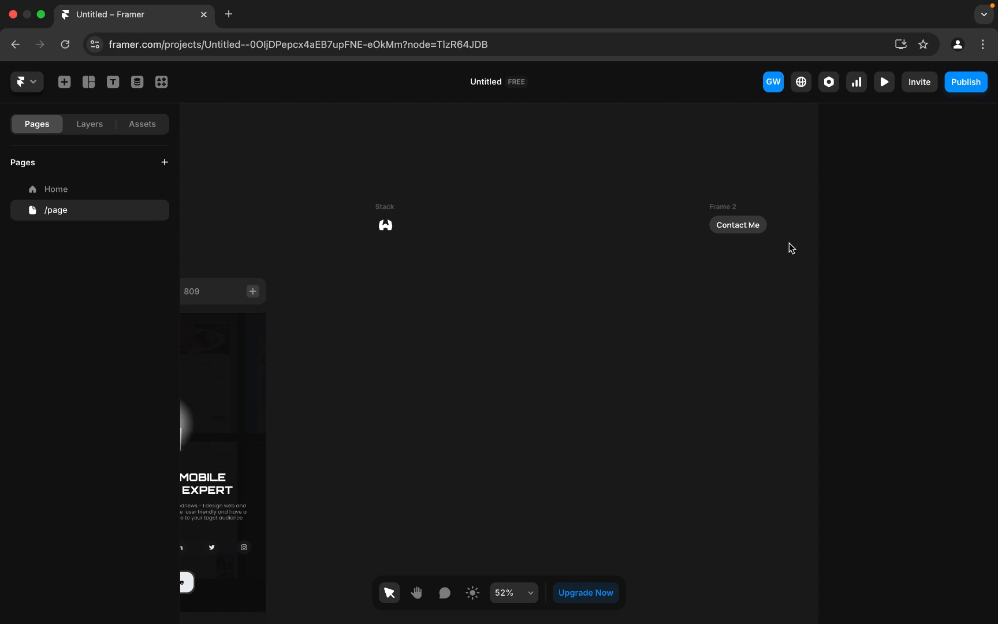
Step: Delete the hidden nested stack inside the logo's Stack layer
{"action": "left_click", "coordinate": [381, 207]}
{"action": "left_click", "coordinate": [97, 129]}
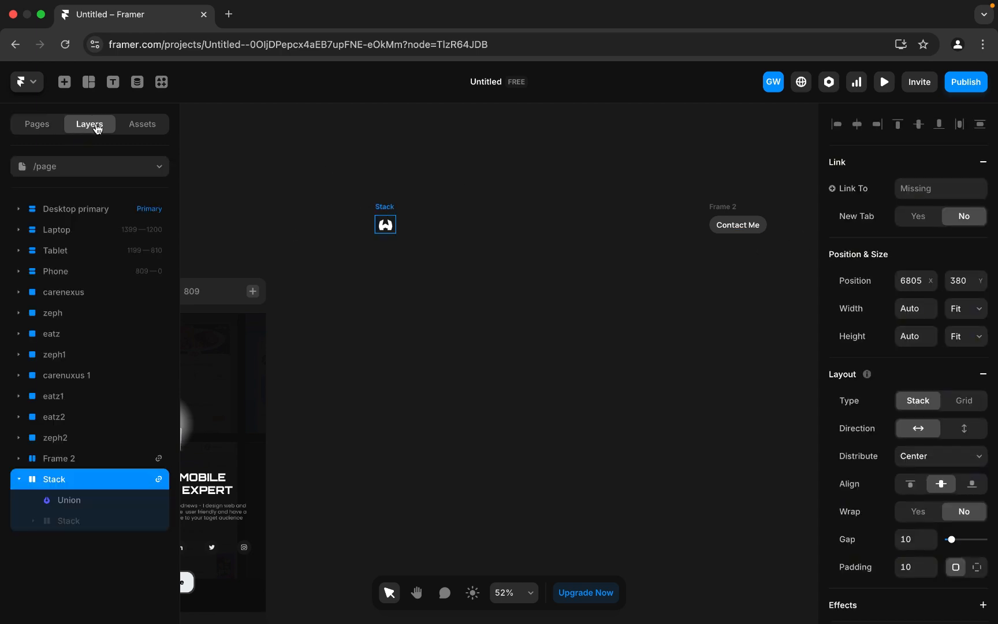
{"action": "left_click", "coordinate": [69, 520]}
{"action": "key", "text": "BackSpace"}
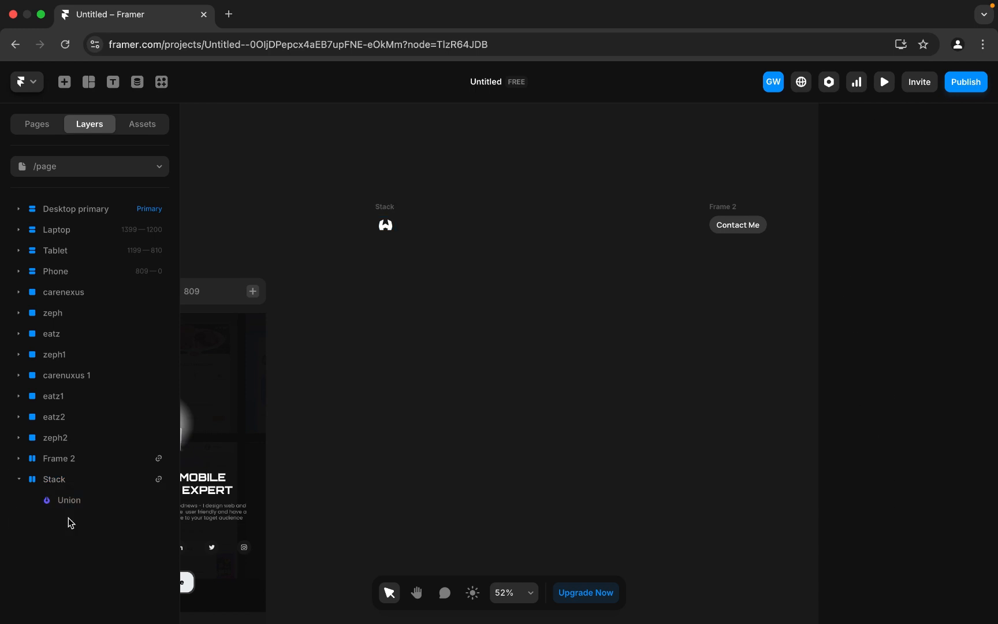
Step: Insert a Phosphor icon beside the logo stack and set its width and height to 48
{"action": "left_click", "coordinate": [389, 200]}
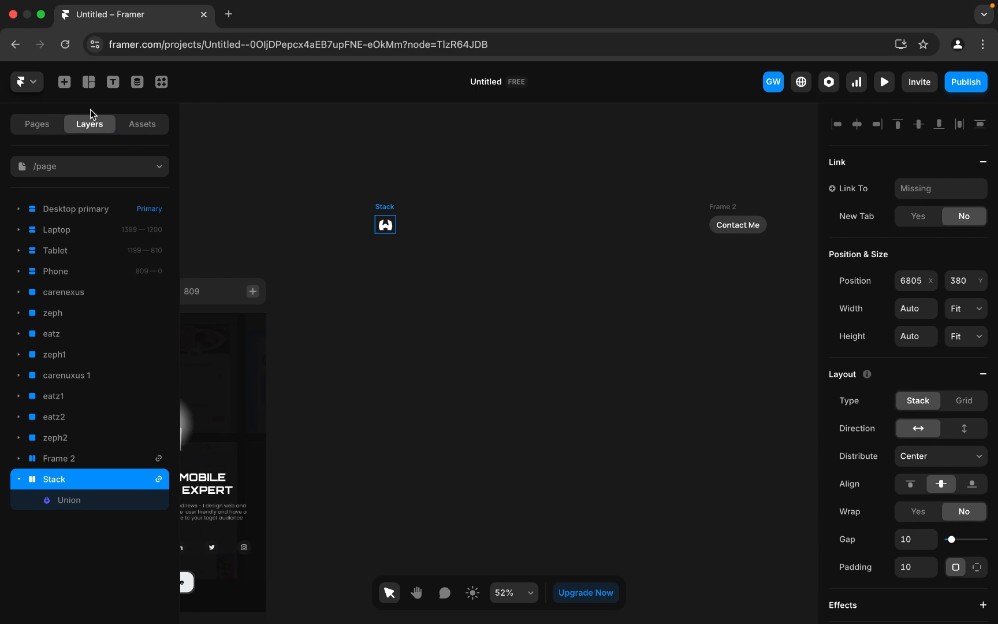
{"action": "left_click", "coordinate": [65, 83]}
{"action": "mouse_move", "coordinate": [52, 376]}
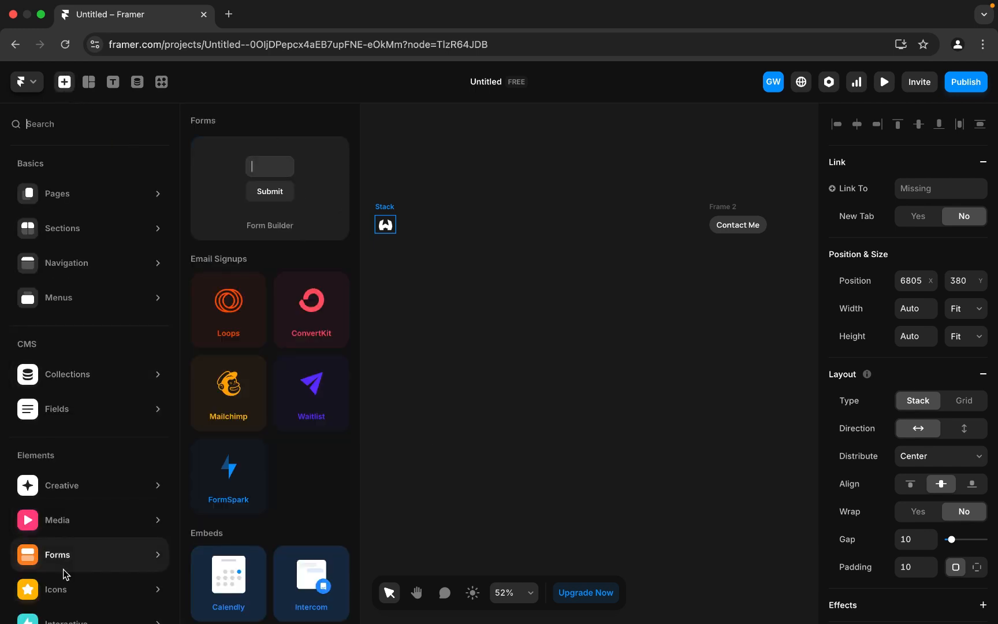
{"action": "mouse_move", "coordinate": [64, 586]}
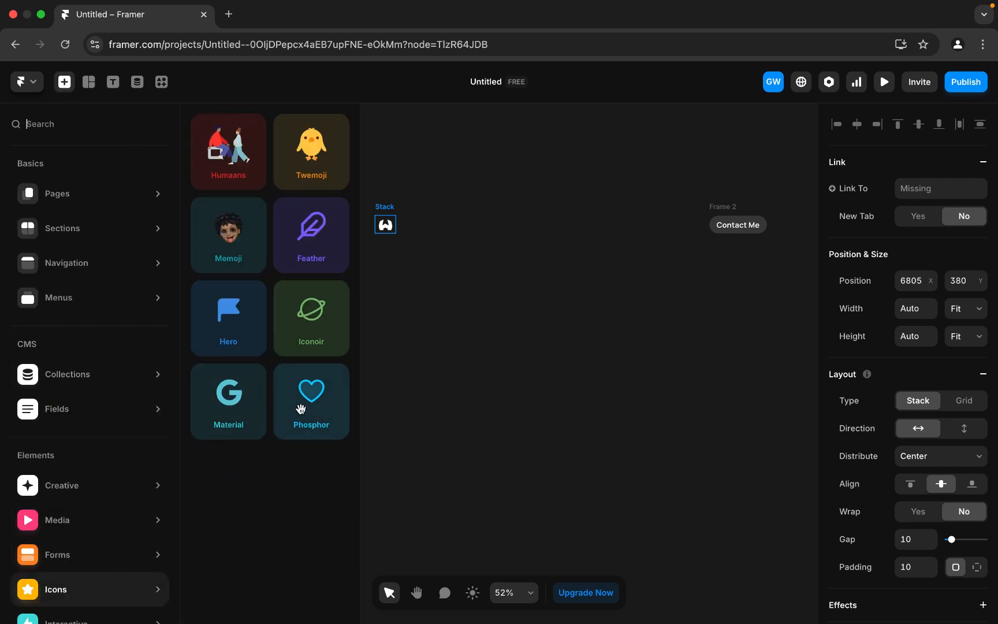
{"action": "left_click_drag", "start_coordinate": [300, 409], "coordinate": [420, 236]}
{"action": "left_click", "coordinate": [906, 215]}
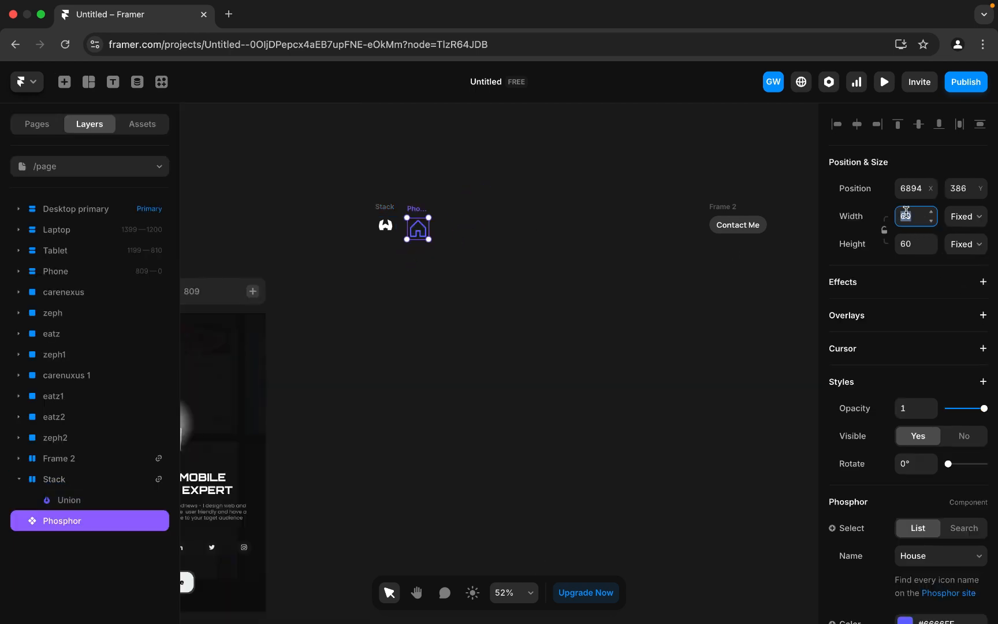
{"action": "left_click", "coordinate": [904, 242]}
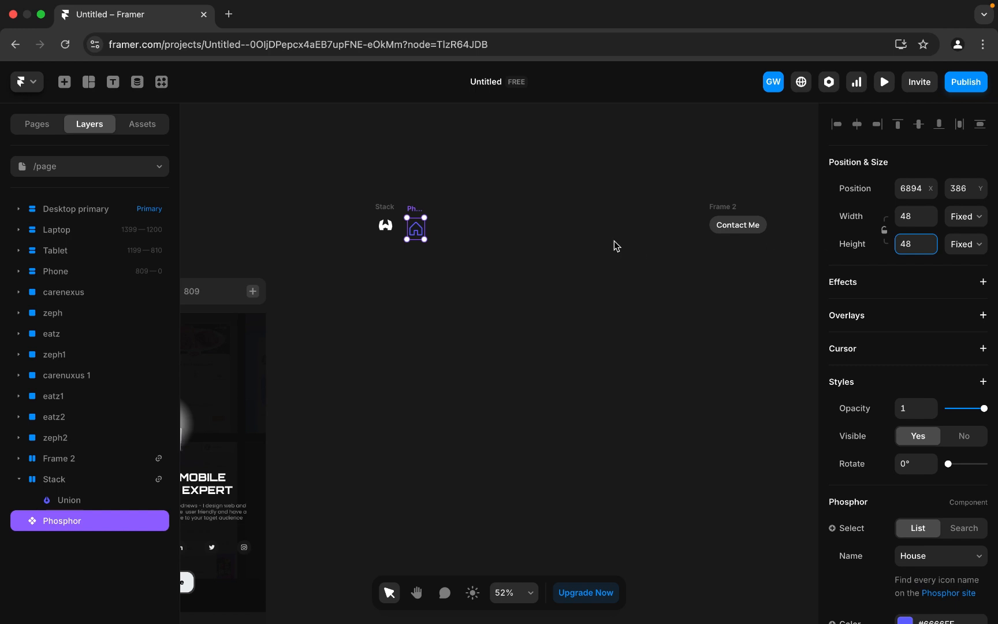
Step: Switch the Phosphor icon's selection mode to Search and set its icon name to list
{"action": "left_click", "coordinate": [947, 530]}
{"action": "scroll", "coordinate": [949, 534], "scroll_direction": "down", "scroll_amount": 1}
{"action": "left_click", "coordinate": [918, 505]}
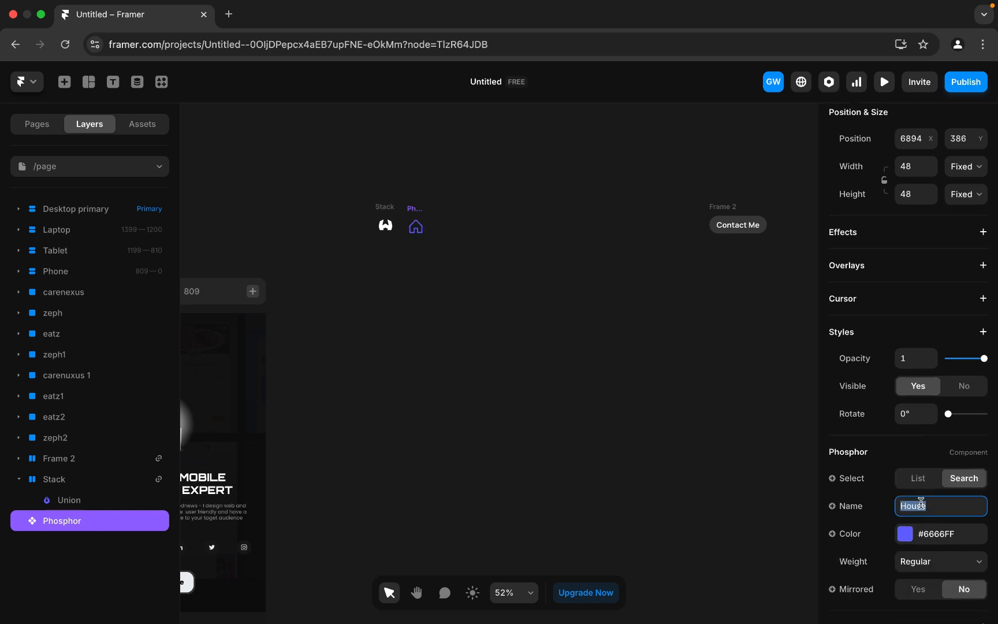
{"action": "key", "text": "BackSpace"}
{"action": "left_click", "coordinate": [572, 323]}
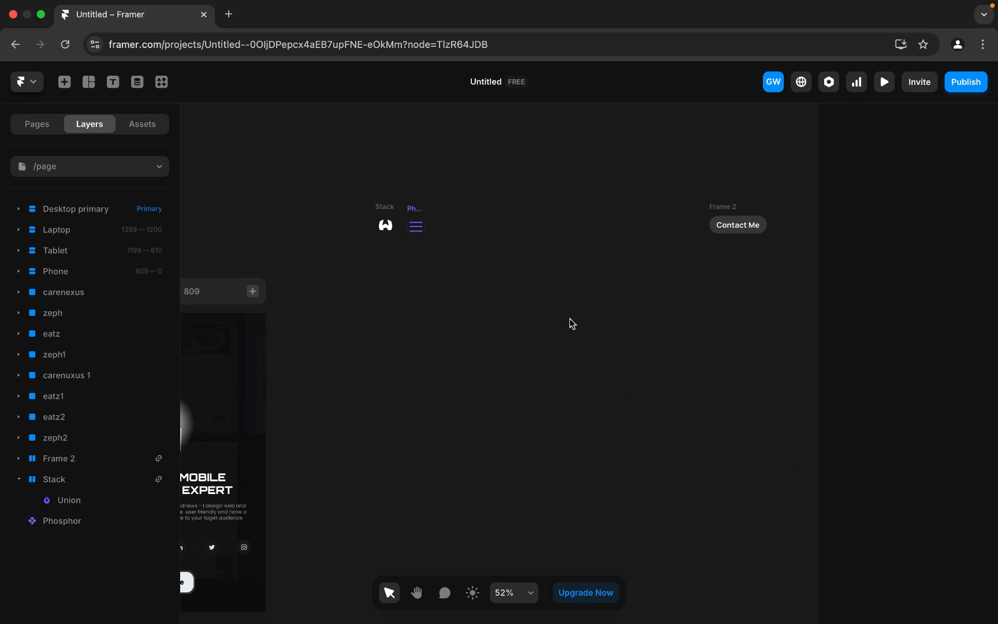
Step: Change the list icon's color to white, #FFFFFF
{"action": "scroll", "coordinate": [379, 212], "scroll_direction": "up", "scroll_amount": 3}
{"action": "left_click", "coordinate": [437, 220]}
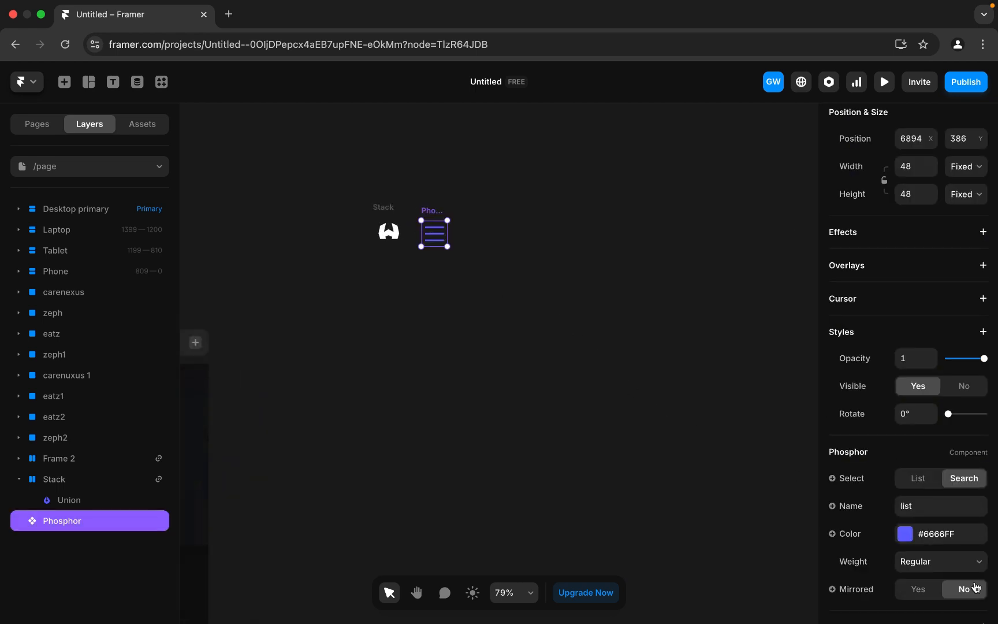
{"action": "left_click", "coordinate": [918, 540]}
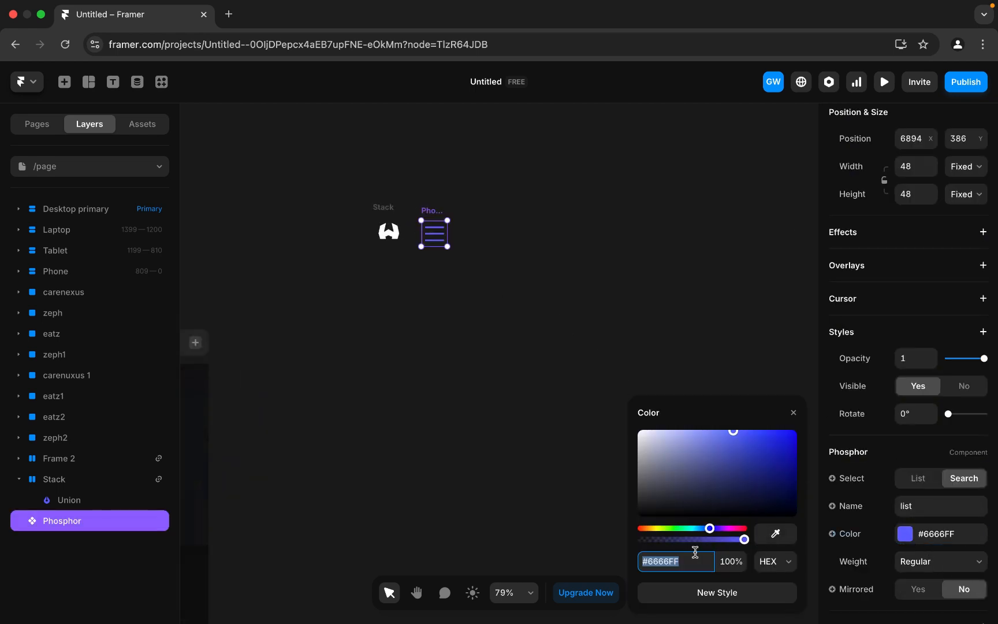
{"action": "type", "text": "ff"}
{"action": "left_click", "coordinate": [495, 346]}
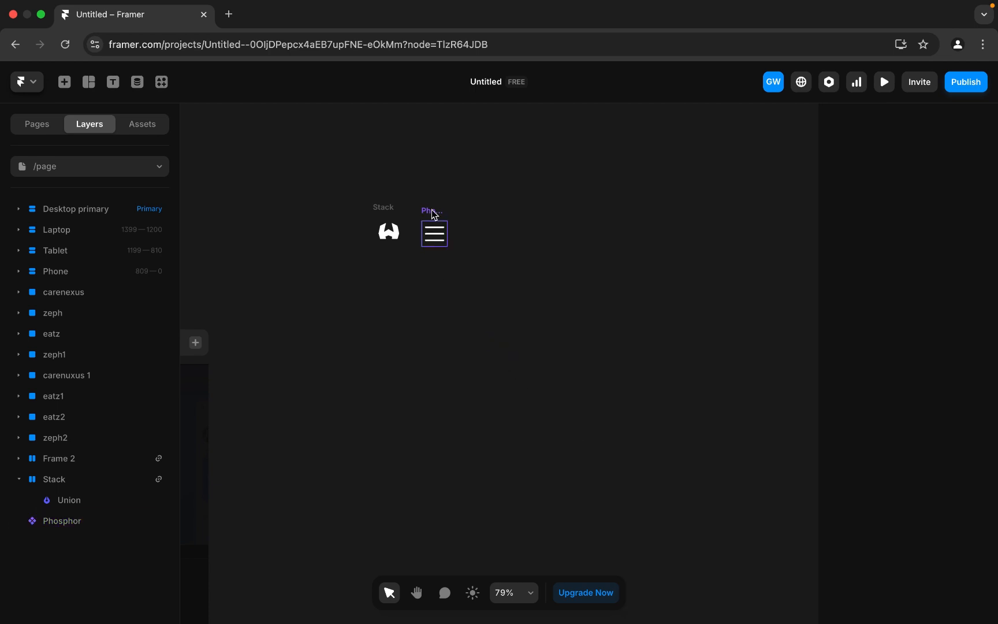
Step: Move the list icon into the logo's Stack and order it after the logo
{"action": "left_click", "coordinate": [432, 209]}
{"action": "left_click_drag", "start_coordinate": [431, 208], "coordinate": [453, 209]}
{"action": "left_click", "coordinate": [392, 208]}
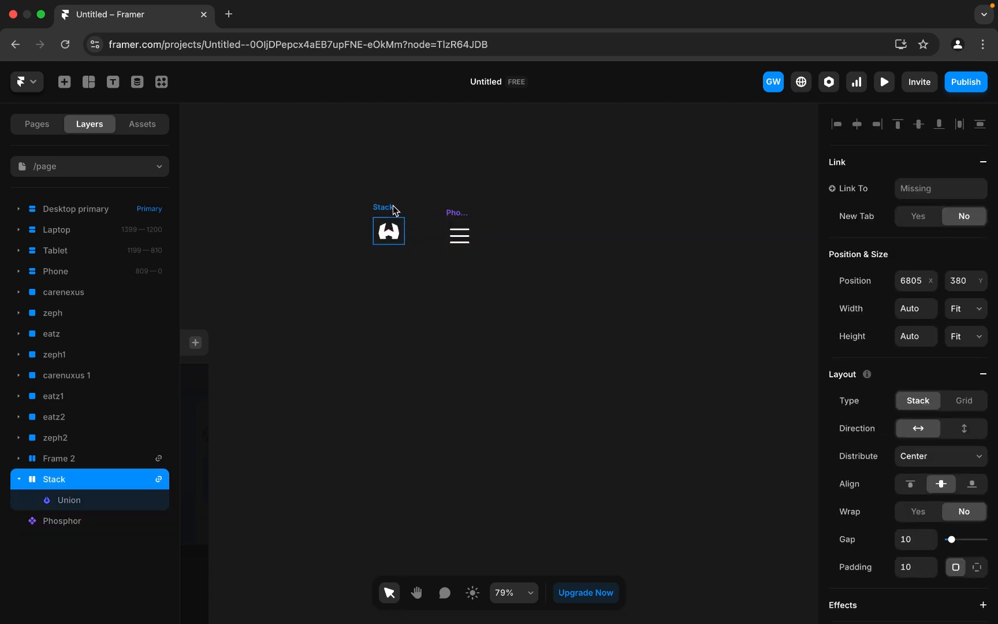
{"action": "left_click_drag", "start_coordinate": [92, 520], "coordinate": [101, 490]}
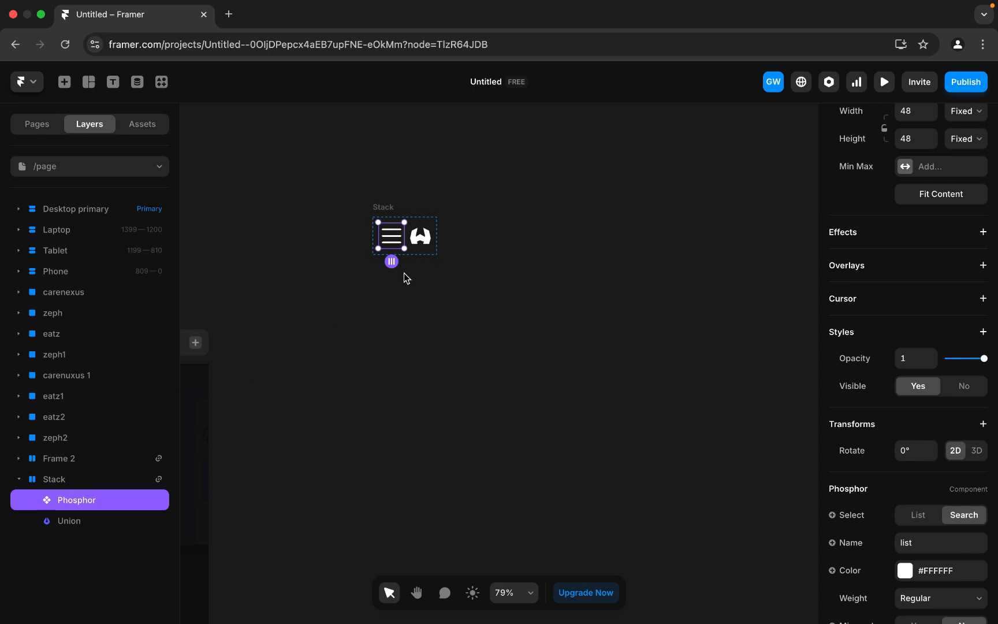
{"action": "key", "text": "Right"}
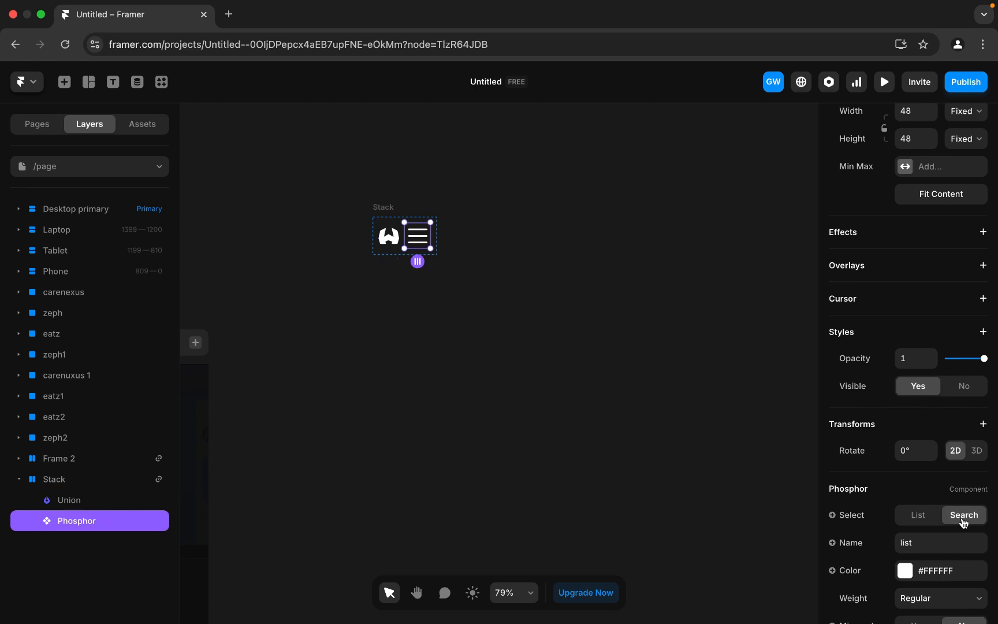
Step: Hide the list icon by setting its visibility to No, and select the parent Stack
{"action": "scroll", "coordinate": [962, 522], "scroll_direction": "down", "scroll_amount": 2}
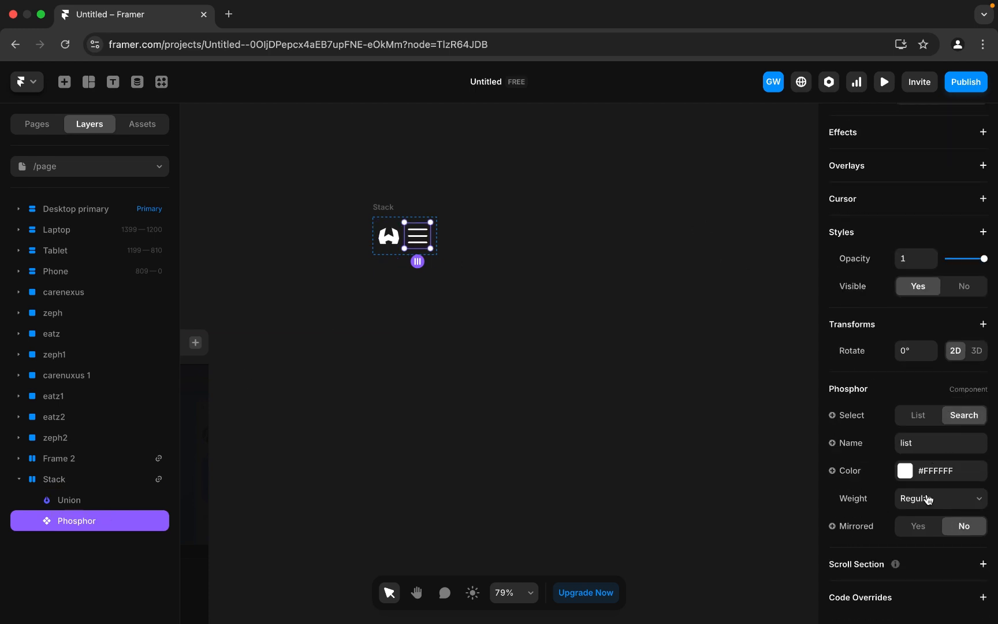
{"action": "scroll", "coordinate": [913, 360], "scroll_direction": "up", "scroll_amount": 5}
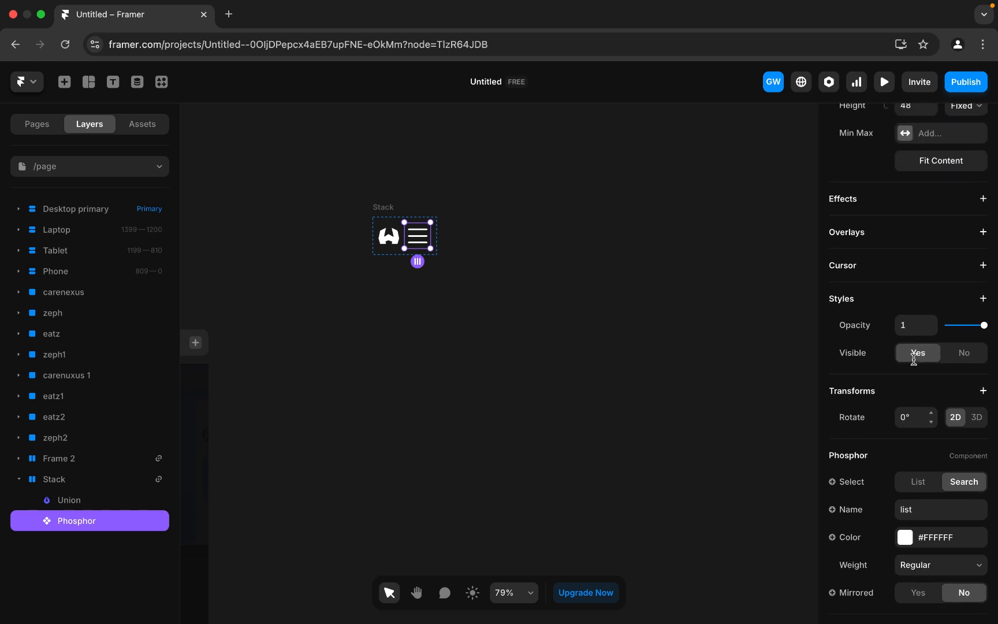
{"action": "scroll", "coordinate": [913, 360], "scroll_direction": "down", "scroll_amount": 4}
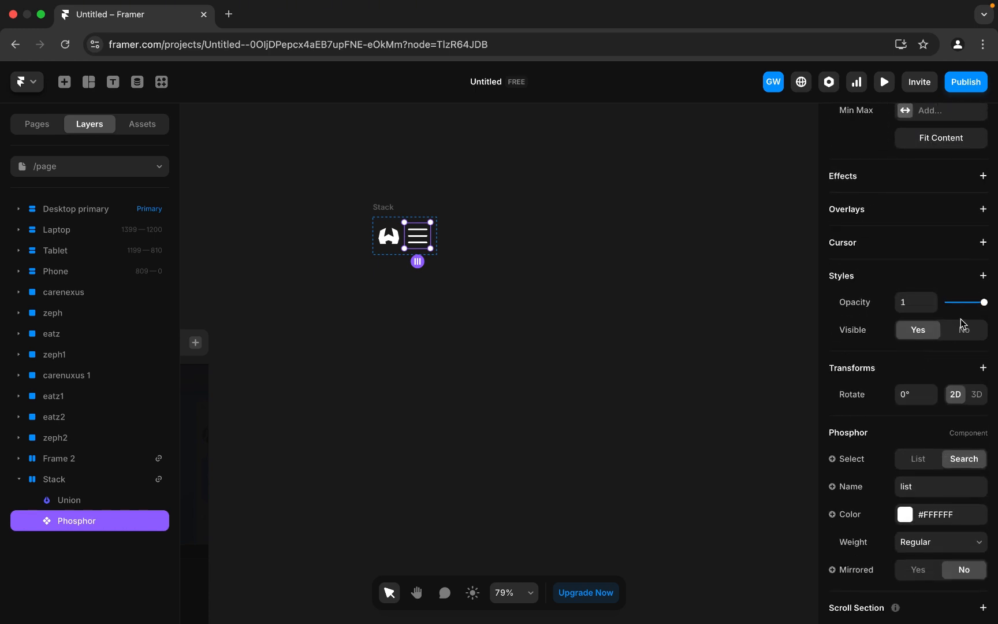
{"action": "left_click", "coordinate": [964, 329]}
{"action": "left_click", "coordinate": [388, 208]}
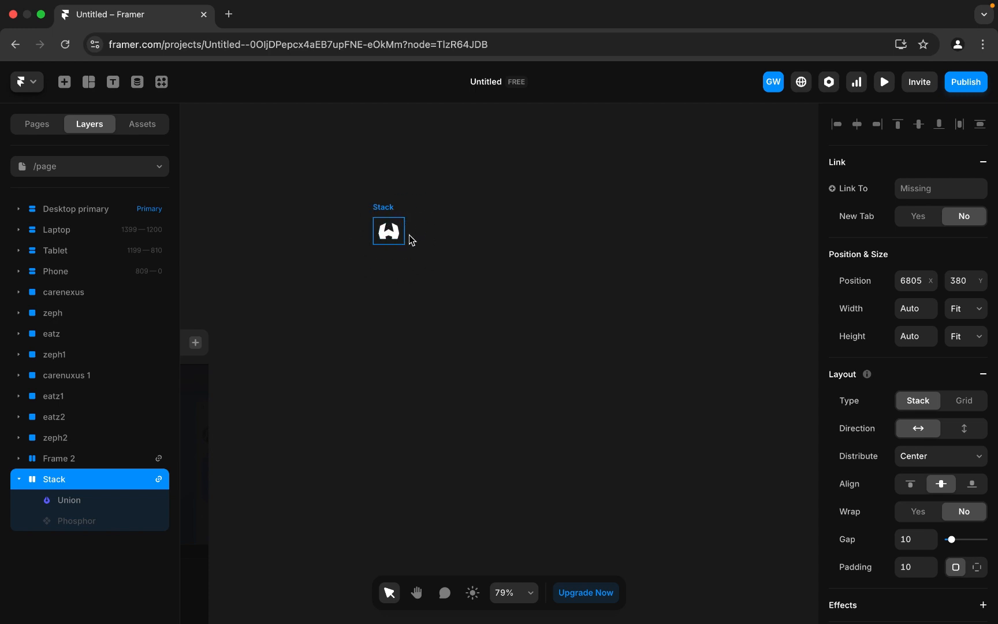
Step: Add a text layer reading "Home" on the canvas between the logo Stack and the Contact Me button
{"action": "scroll", "coordinate": [390, 250], "scroll_direction": "down", "scroll_amount": 5}
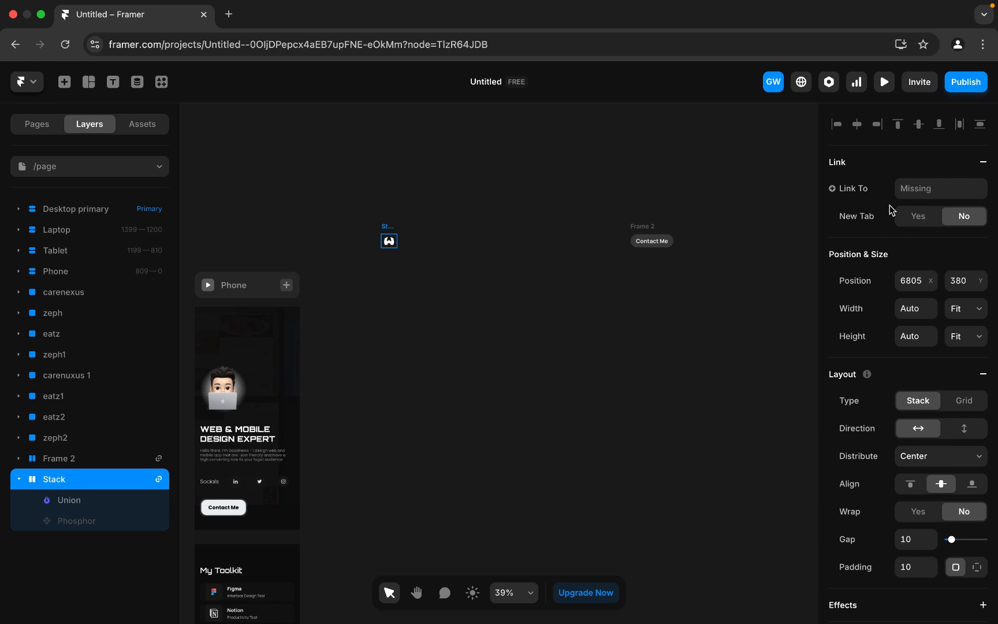
{"action": "left_click", "coordinate": [113, 82]}
{"action": "left_click", "coordinate": [446, 240]}
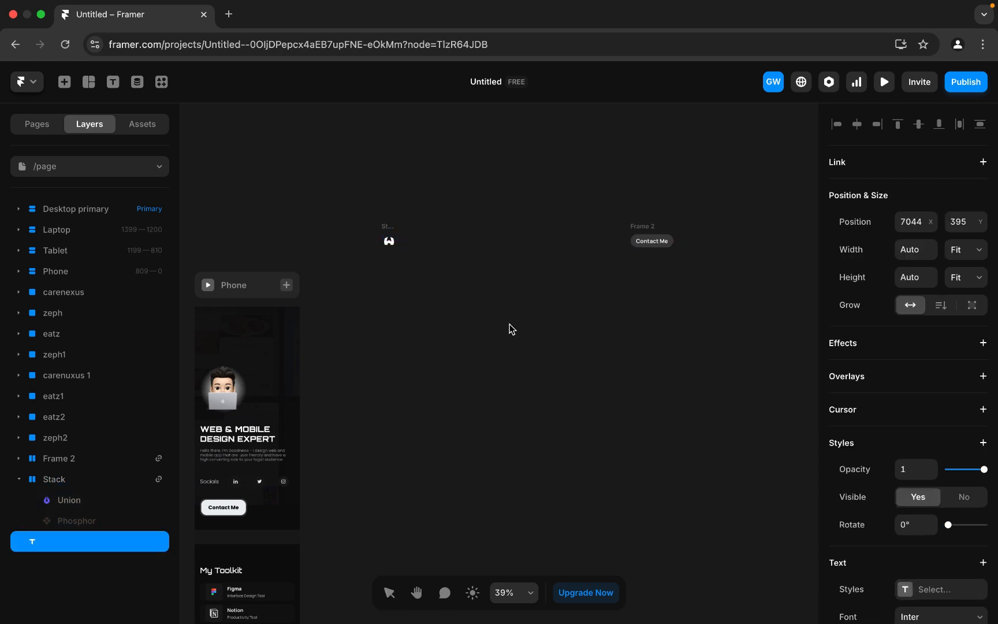
{"action": "scroll", "coordinate": [510, 329], "scroll_direction": "up", "scroll_amount": 10}
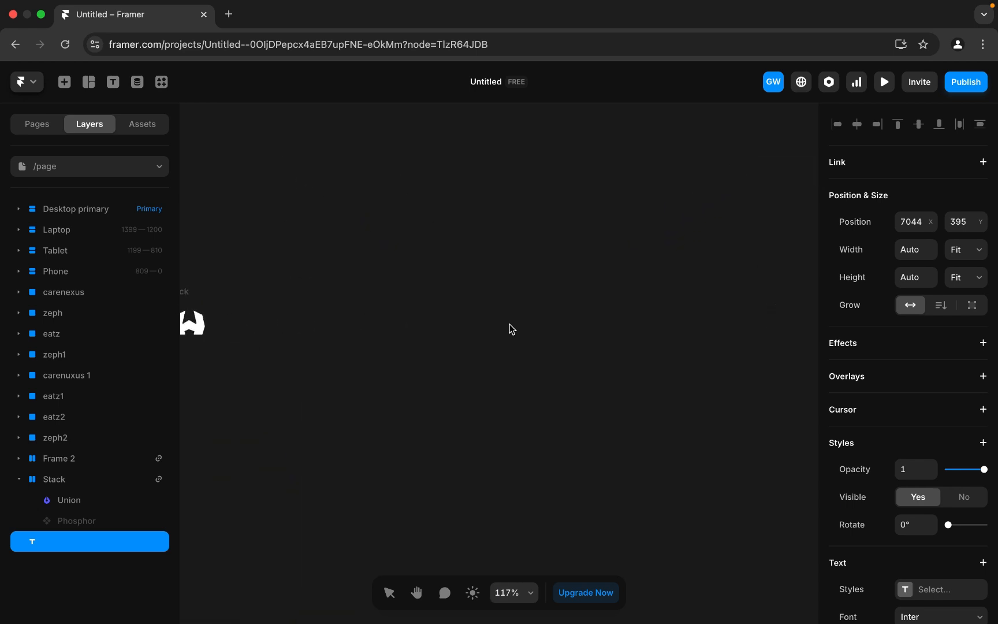
{"action": "type", "text": "Home"}
{"action": "key", "text": "Escape"}
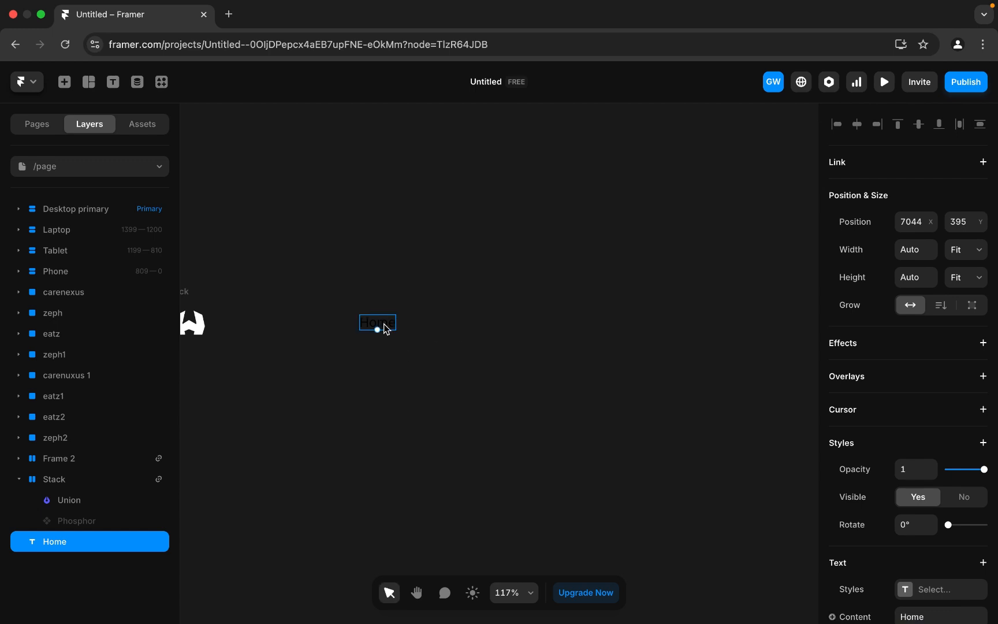
Step: Duplicate the Home text twice in a row alongside it and change the middle copy to "About me"
{"action": "left_click_drag", "start_coordinate": [390, 326], "coordinate": [502, 320]}
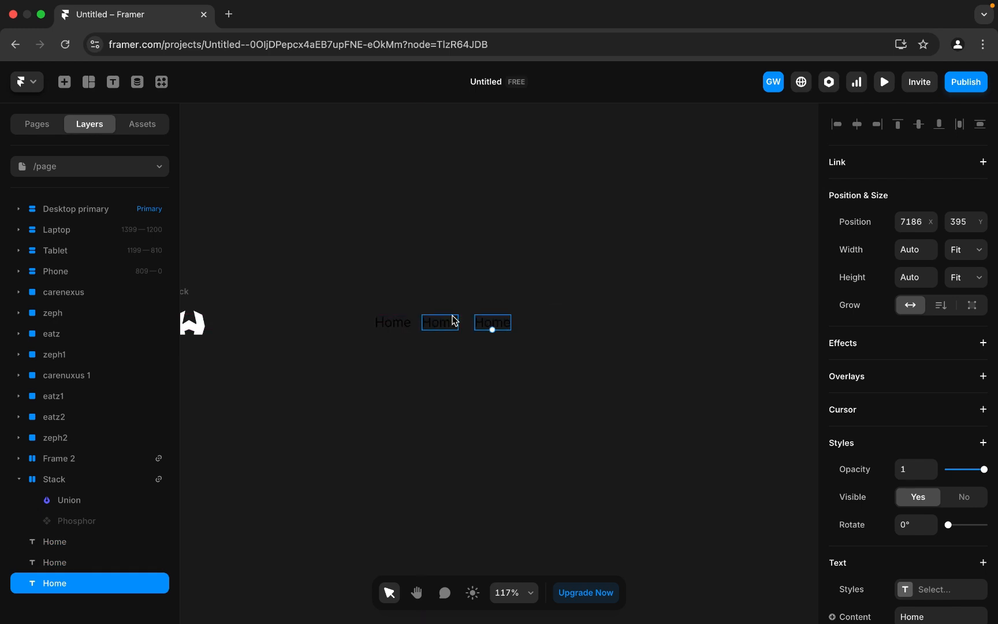
{"action": "left_click", "coordinate": [450, 321]}
{"action": "double_click", "coordinate": [448, 319]}
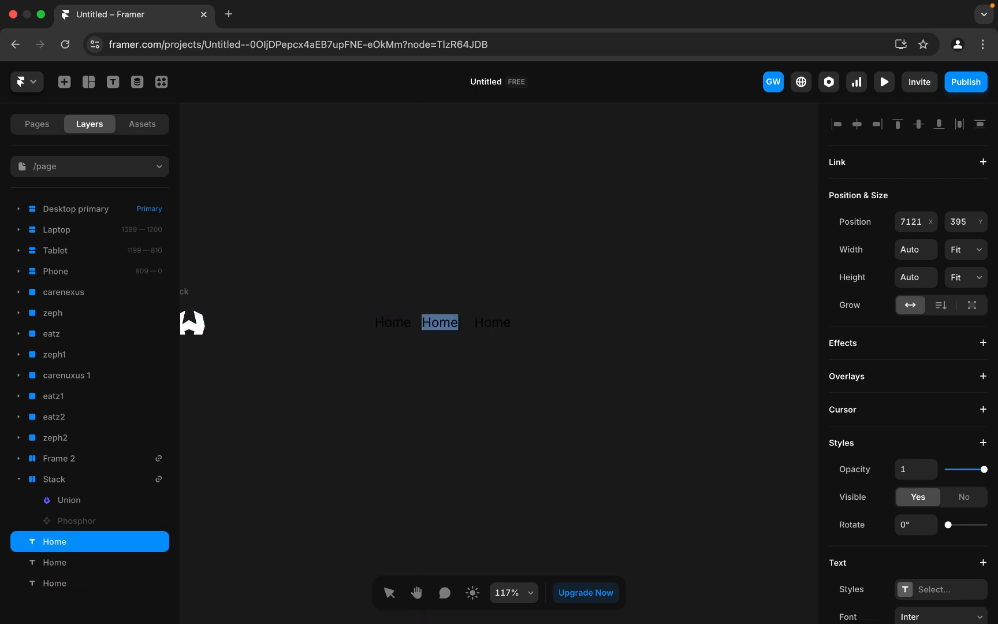
{"action": "type", "text": "About"}
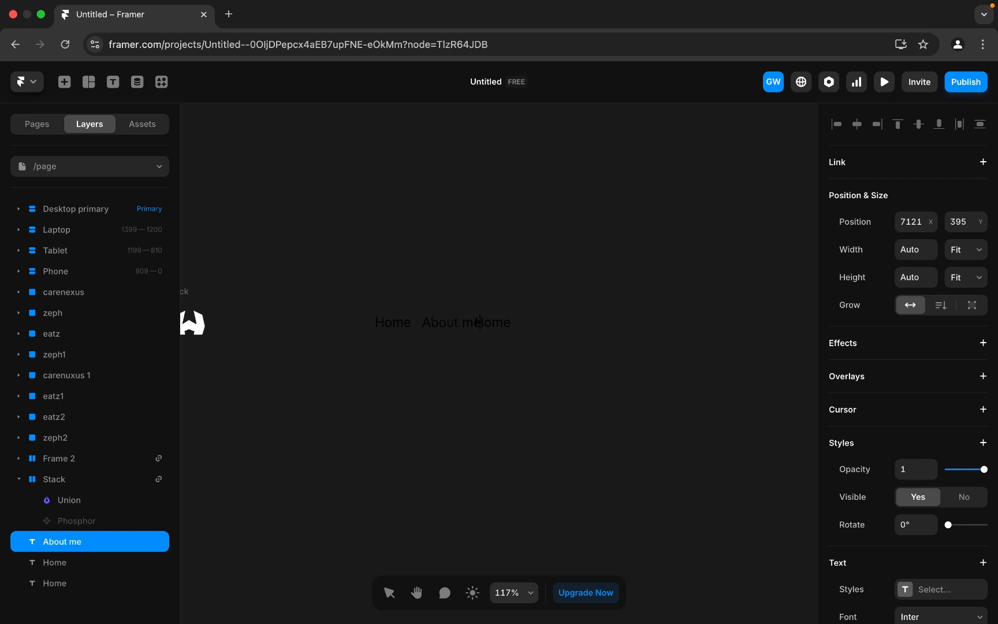
{"action": "key", "text": "Escape"}
Step: Shift the last Home copy clear of the About me text and change its wording to "My Cv"
{"action": "left_click", "coordinate": [507, 325]}
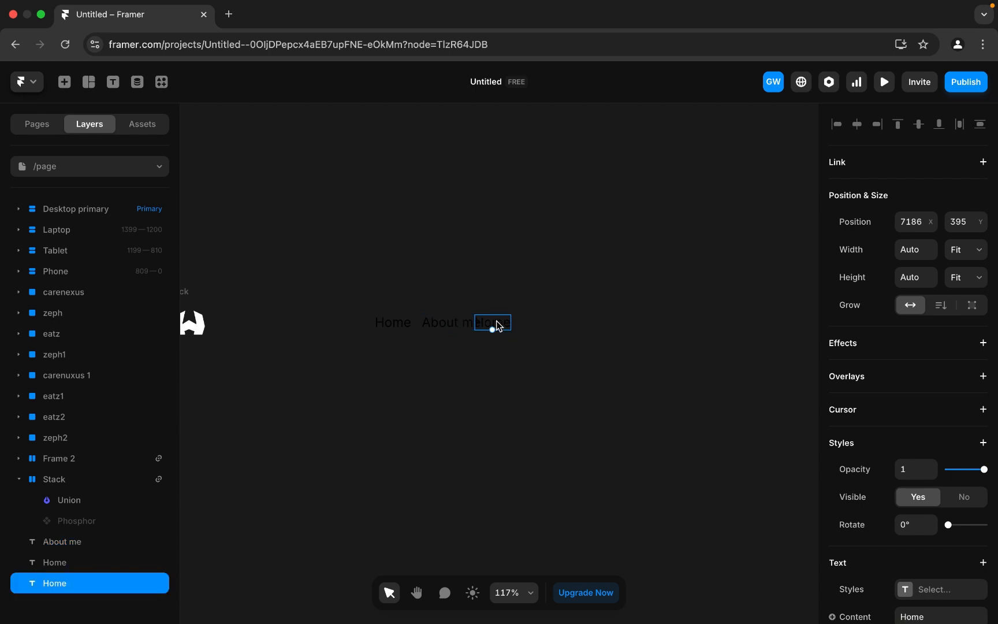
{"action": "left_click_drag", "start_coordinate": [497, 325], "coordinate": [512, 325]}
{"action": "double_click", "coordinate": [513, 322]}
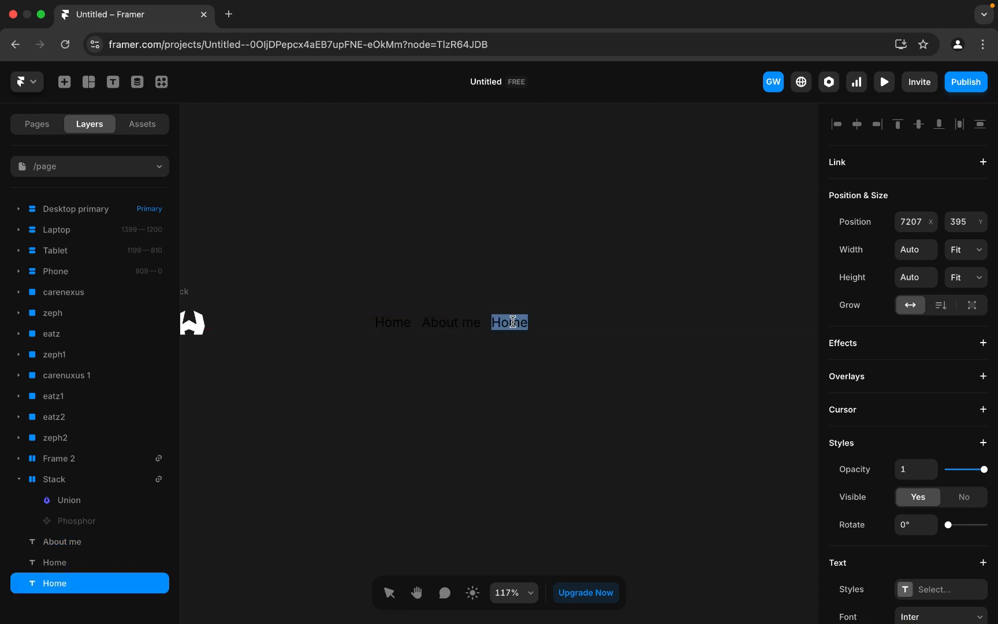
{"action": "type", "text": "MY"}
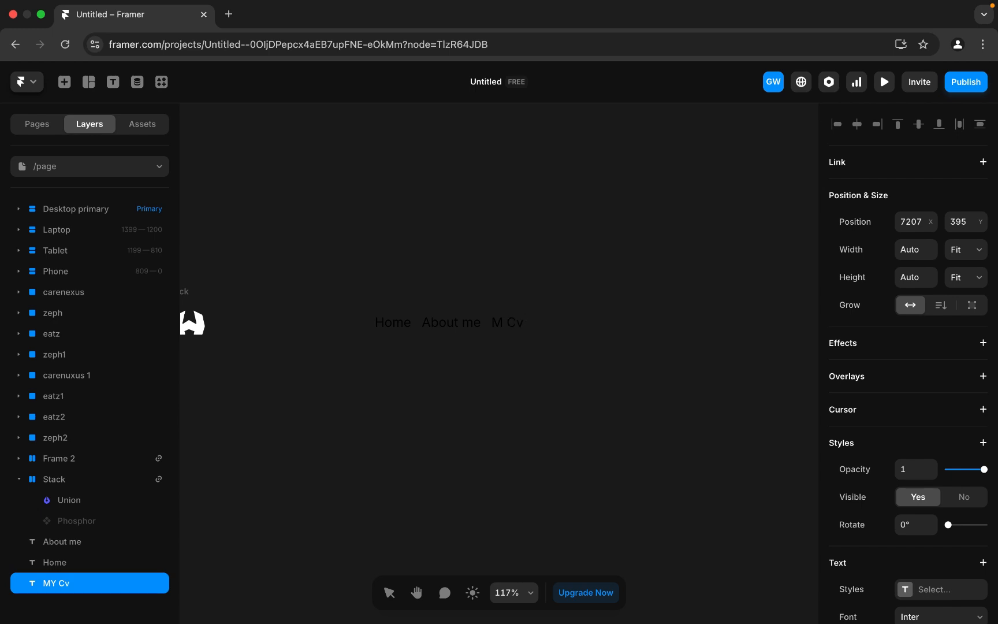
{"action": "key", "text": "BackSpace"}
{"action": "type", "text": "y"}
{"action": "type", "text": "M"}
{"action": "key", "text": "Escape"}
Step: Wrap the Home, About me and My Cv texts together in a new Stack
{"action": "left_click", "coordinate": [463, 332], "text": "shift"}
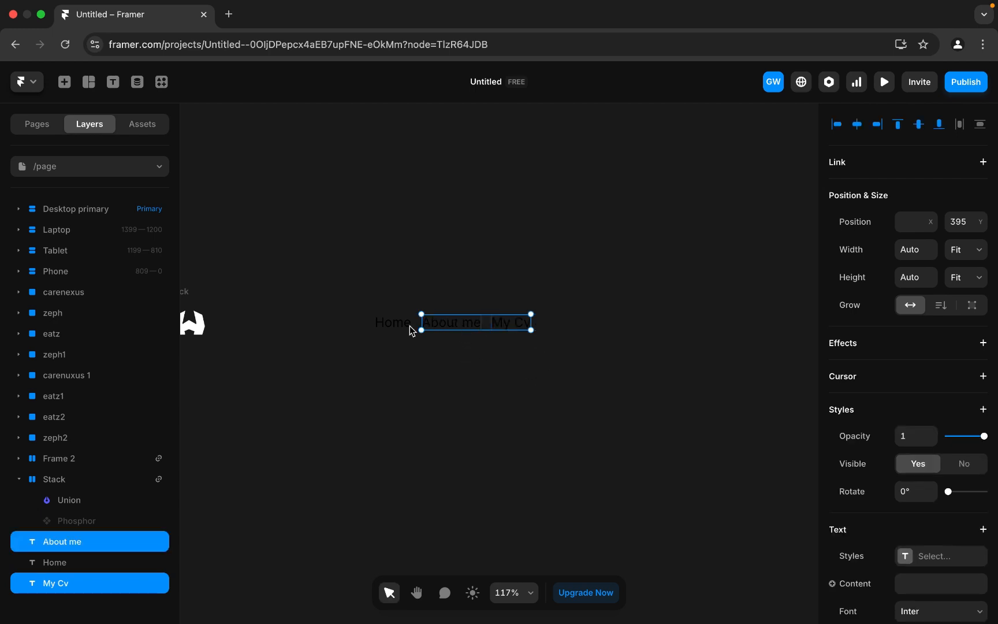
{"action": "left_click", "coordinate": [403, 330], "text": "shift"}
{"action": "right_click", "coordinate": [393, 324]}
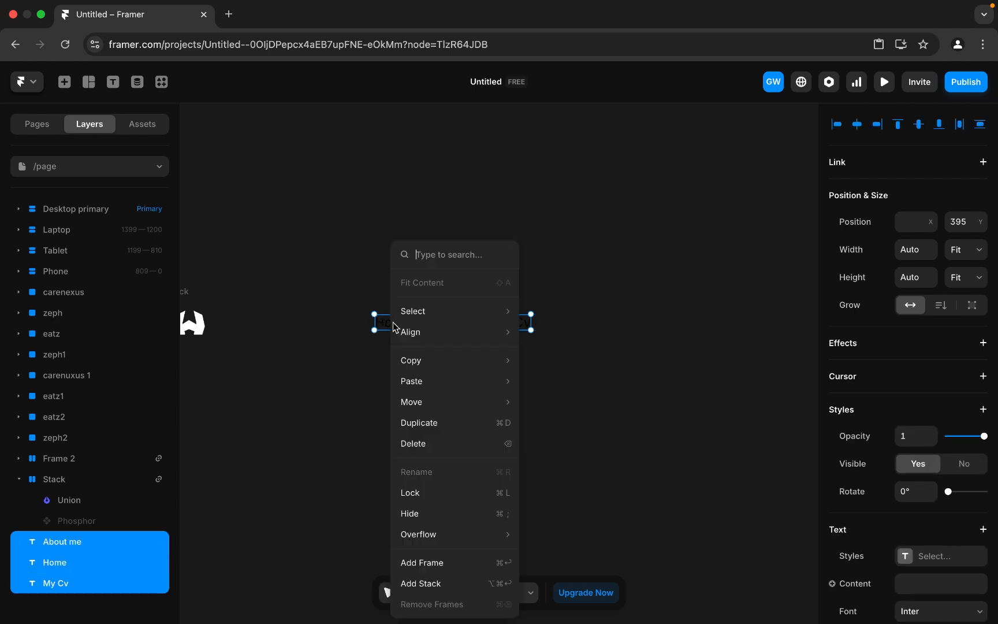
{"action": "mouse_move", "coordinate": [439, 534]}
{"action": "left_click", "coordinate": [445, 583]}
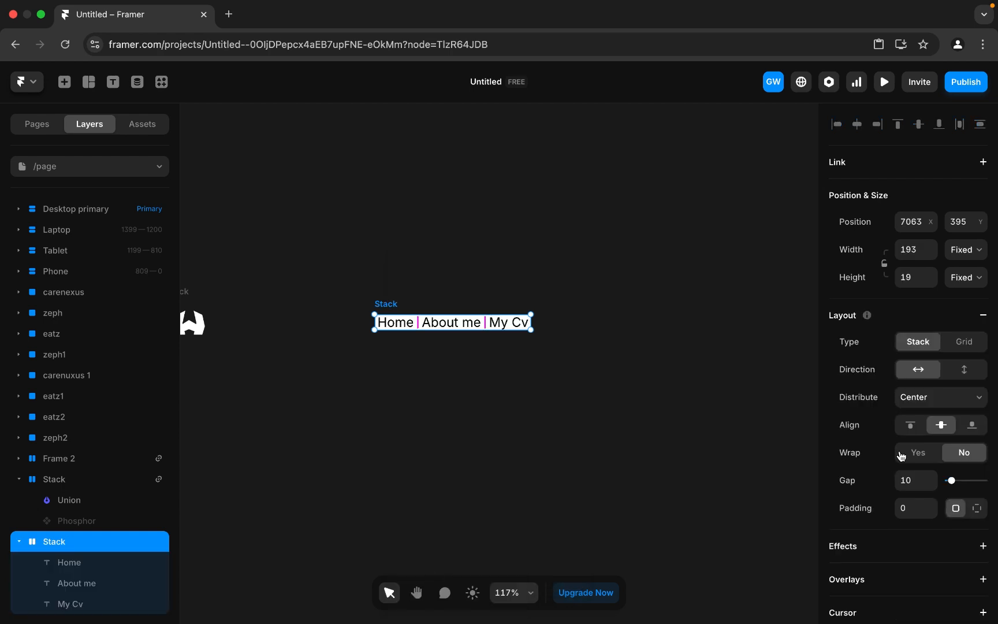
Step: Remove the white fill from the links Stack
{"action": "scroll", "coordinate": [952, 438], "scroll_direction": "down", "scroll_amount": 5}
{"action": "left_click", "coordinate": [979, 387]}
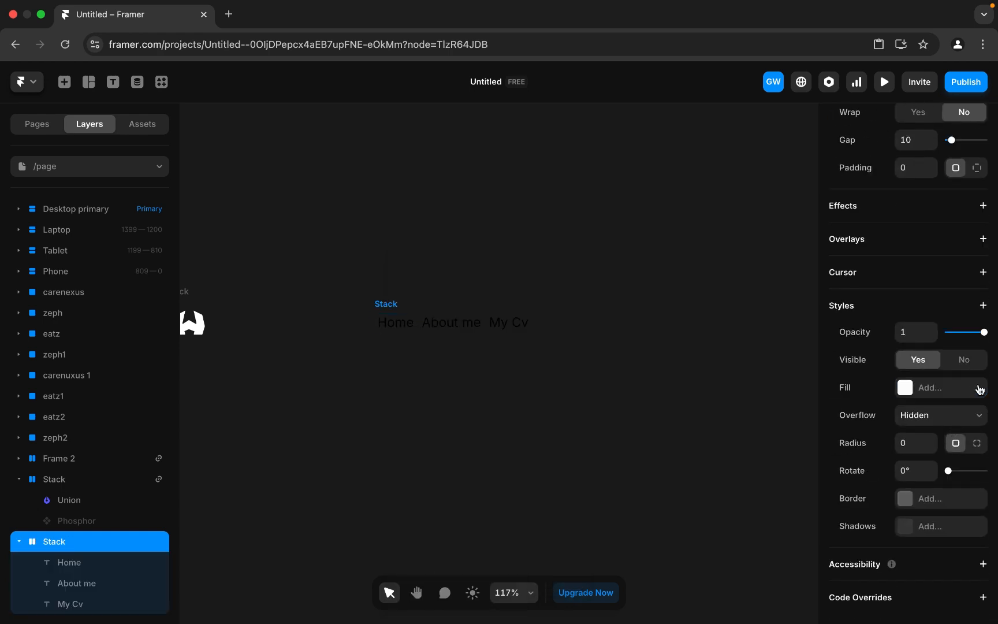
{"action": "scroll", "coordinate": [919, 334], "scroll_direction": "up", "scroll_amount": 2}
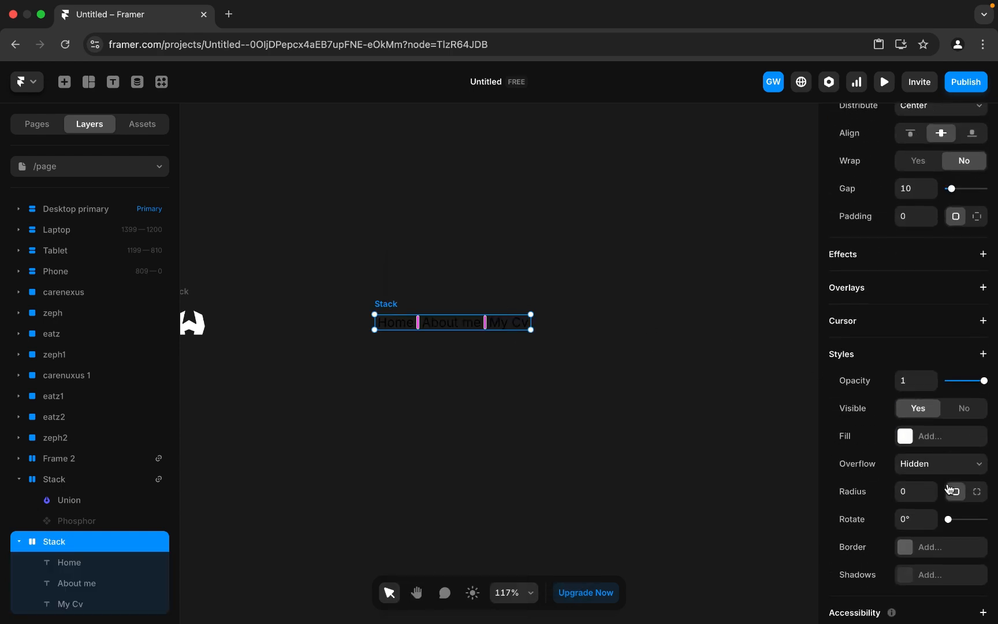
Step: Set the links Stack's width to Fit and its gap to 60
{"action": "scroll", "coordinate": [899, 219], "scroll_direction": "up", "scroll_amount": 5}
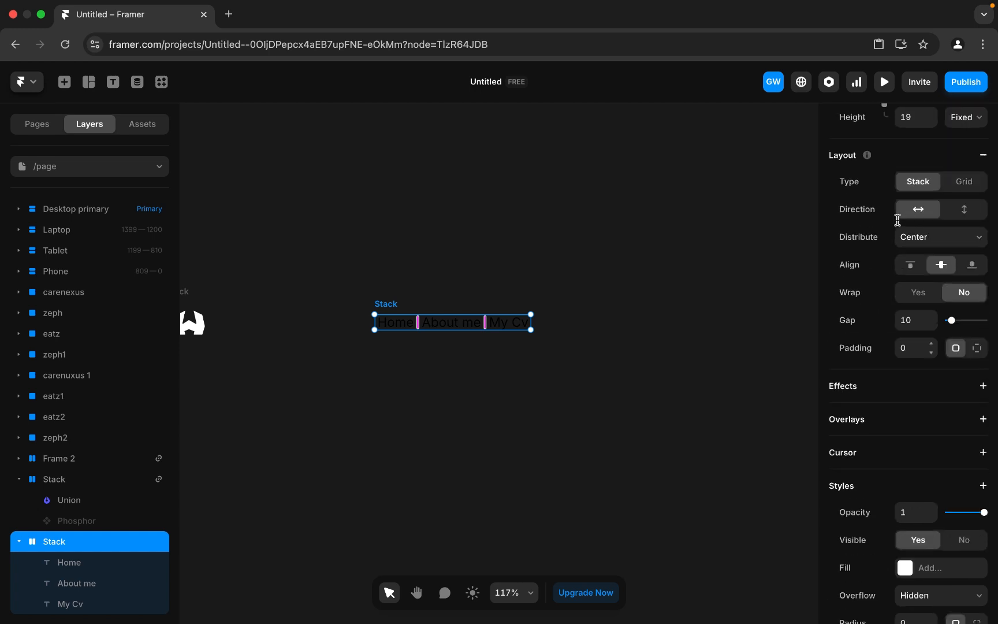
{"action": "left_click_drag", "start_coordinate": [951, 365], "coordinate": [967, 364]}
{"action": "scroll", "coordinate": [938, 291], "scroll_direction": "up", "scroll_amount": 3}
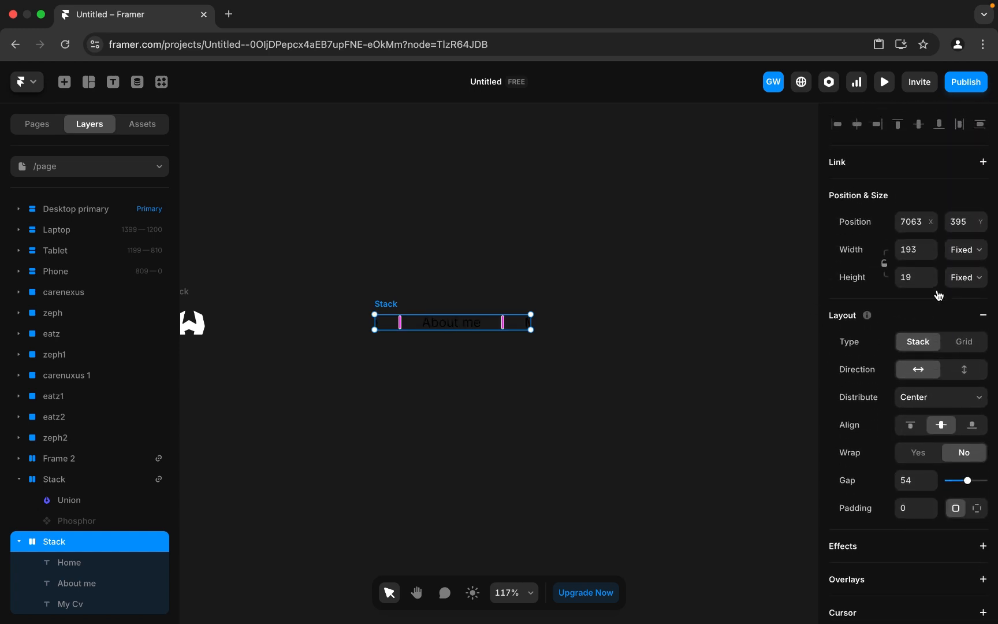
{"action": "left_click", "coordinate": [974, 250]}
{"action": "left_click", "coordinate": [956, 293]}
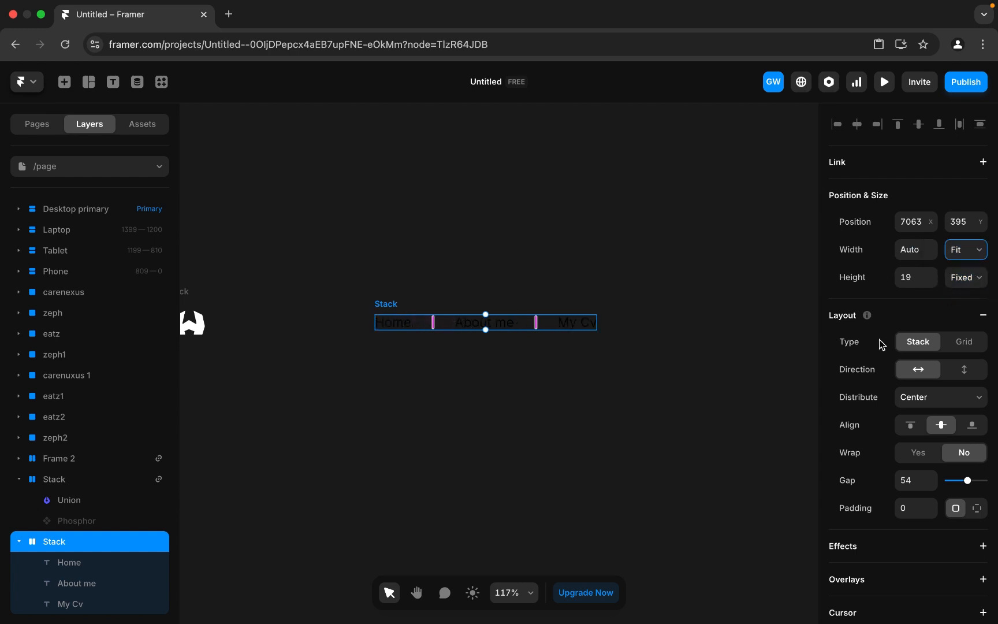
{"action": "left_click_drag", "start_coordinate": [966, 483], "coordinate": [968, 481]}
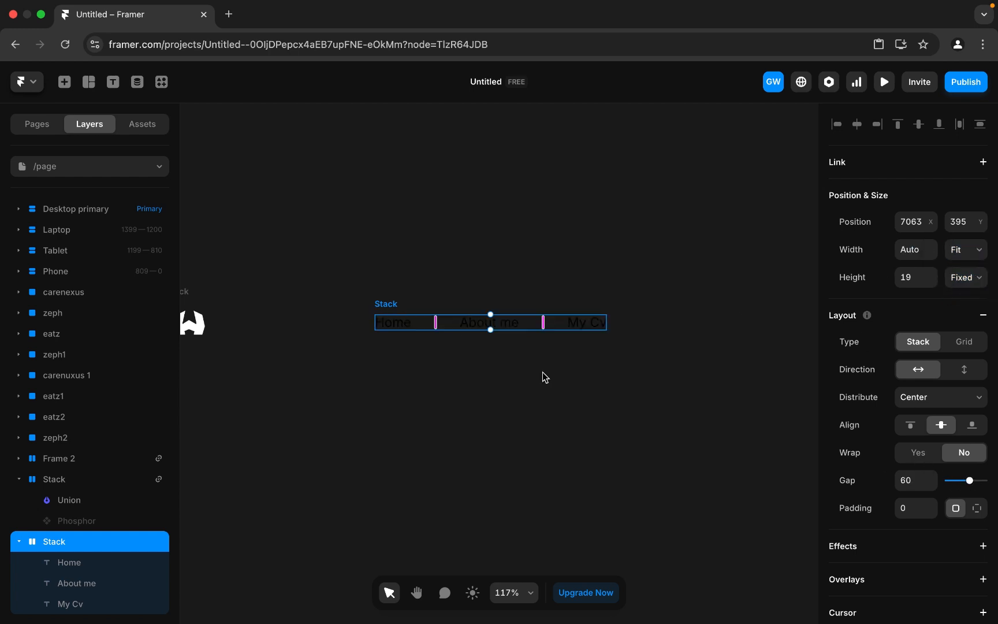
Step: Change the text color of the Home, About me and My Cv links to white, FFF
{"action": "left_click", "coordinate": [585, 324]}
{"action": "left_click", "coordinate": [478, 322], "text": "shift"}
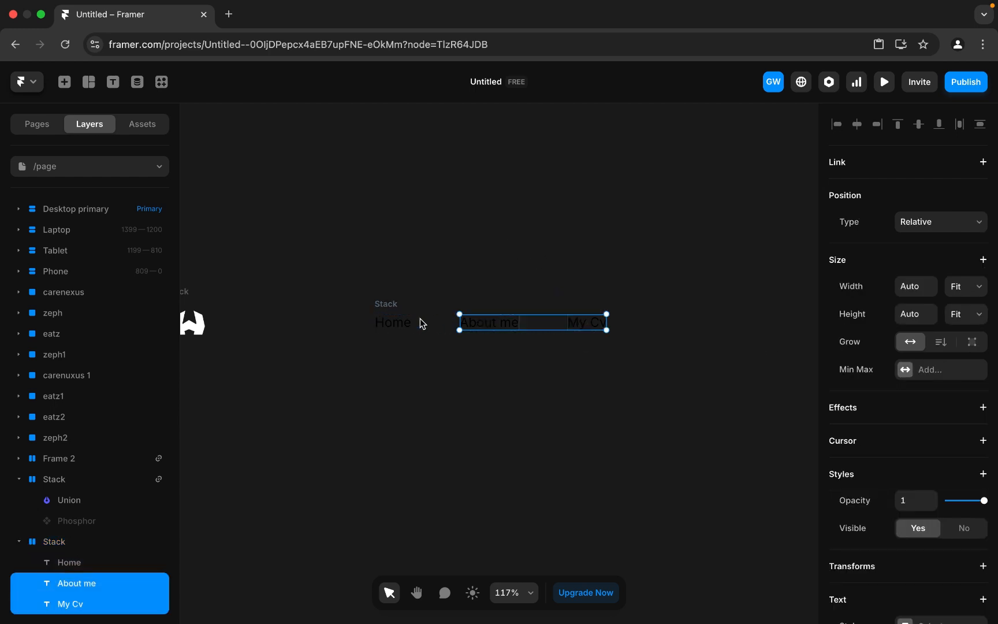
{"action": "left_click", "coordinate": [404, 327], "text": "shift"}
{"action": "scroll", "coordinate": [927, 519], "scroll_direction": "down", "scroll_amount": 8}
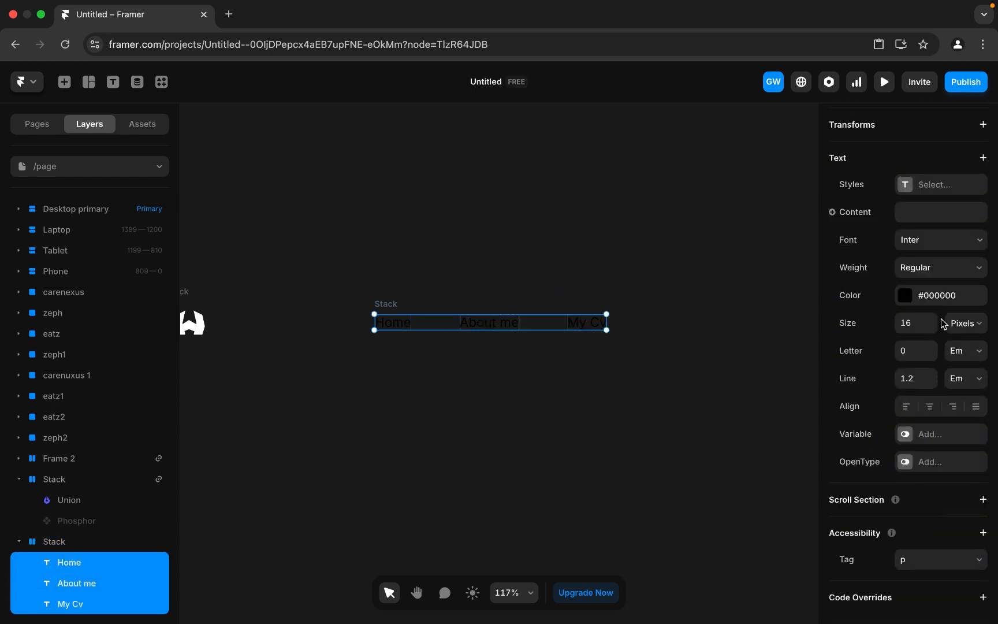
{"action": "left_click", "coordinate": [928, 296]}
{"action": "type", "text": "FFF"}
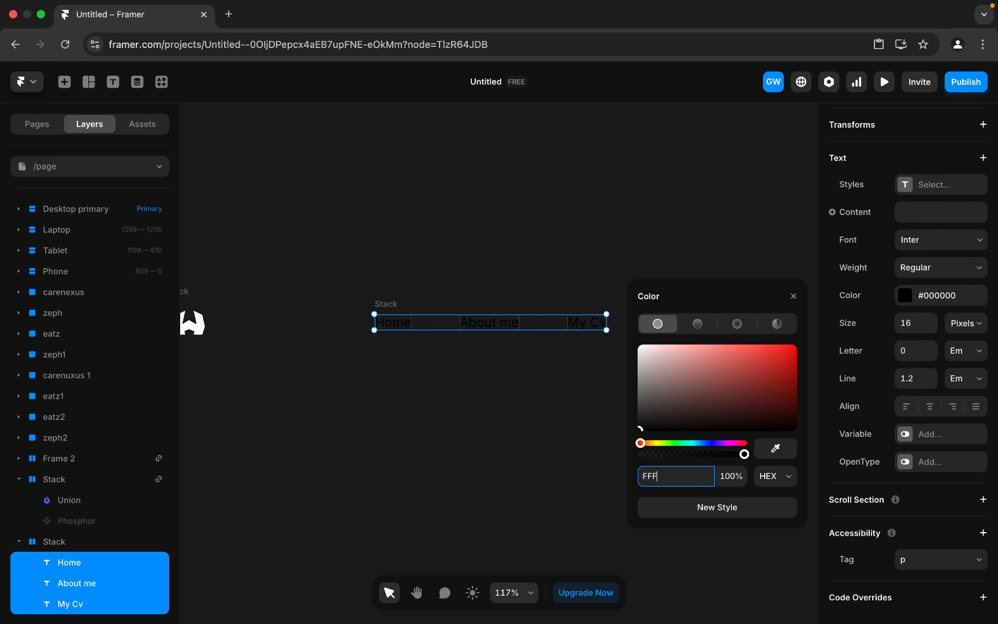
{"action": "left_click", "coordinate": [598, 183]}
Step: Increase the font size of the Home, About me and My Cv links together
{"action": "left_click", "coordinate": [379, 298]}
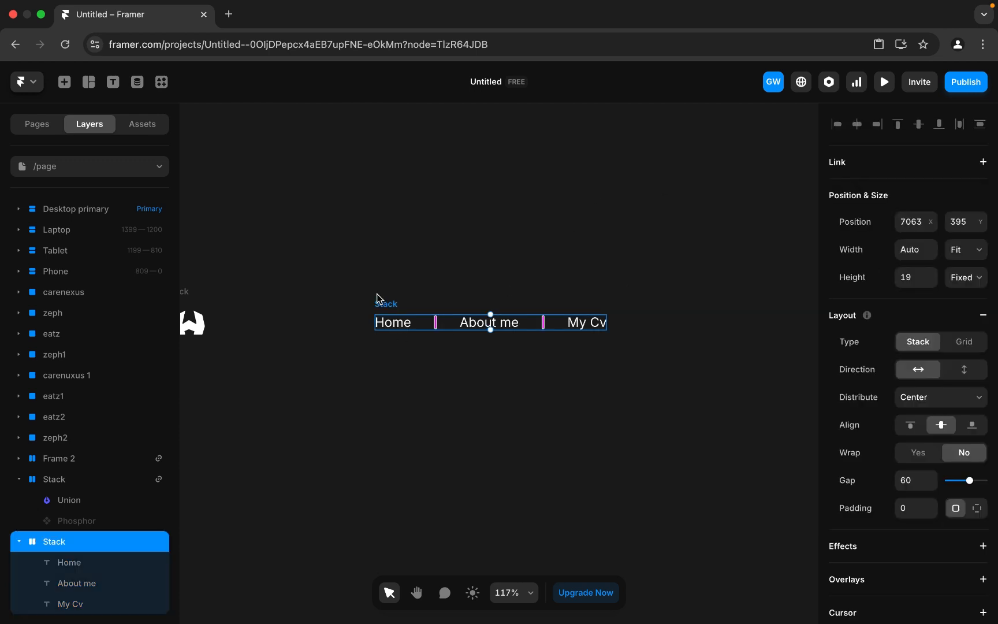
{"action": "scroll", "coordinate": [379, 299], "scroll_direction": "down", "scroll_amount": 3}
{"action": "left_click", "coordinate": [394, 317]}
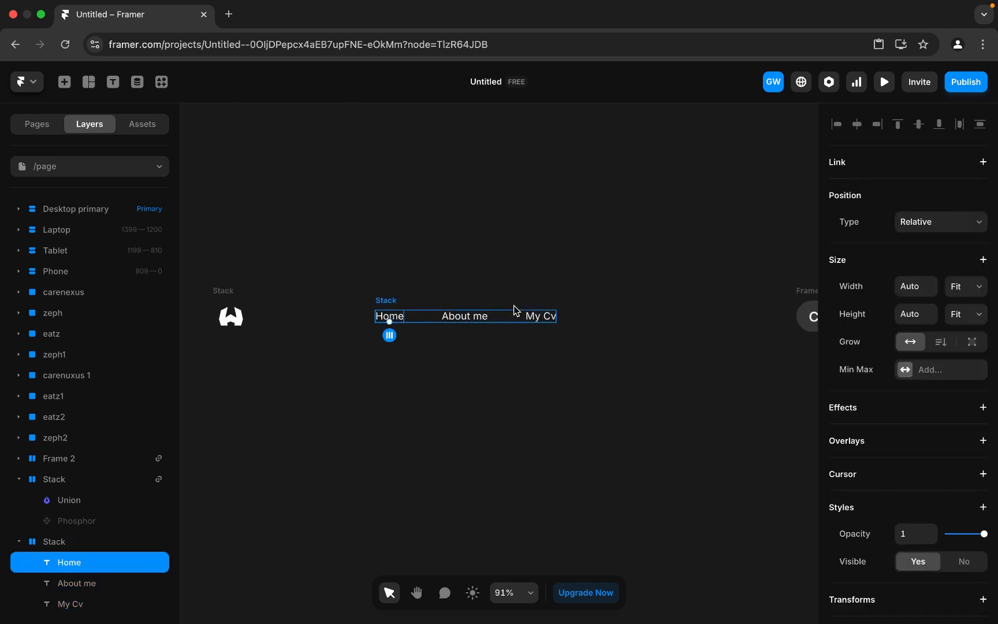
{"action": "left_click", "coordinate": [464, 318], "text": "shift"}
{"action": "left_click", "coordinate": [543, 319], "text": "shift"}
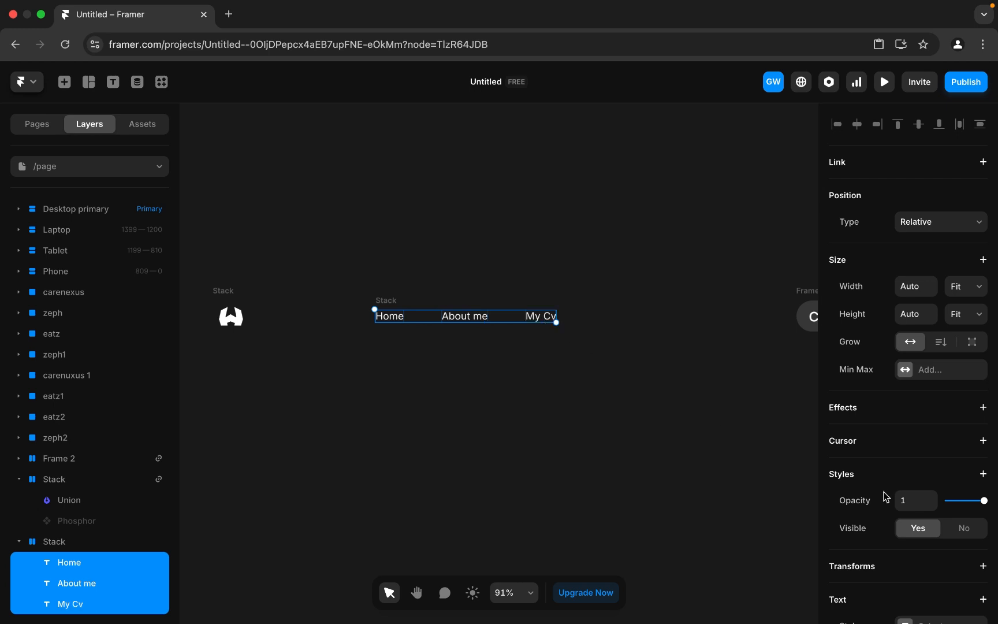
{"action": "scroll", "coordinate": [892, 492], "scroll_direction": "down", "scroll_amount": 6}
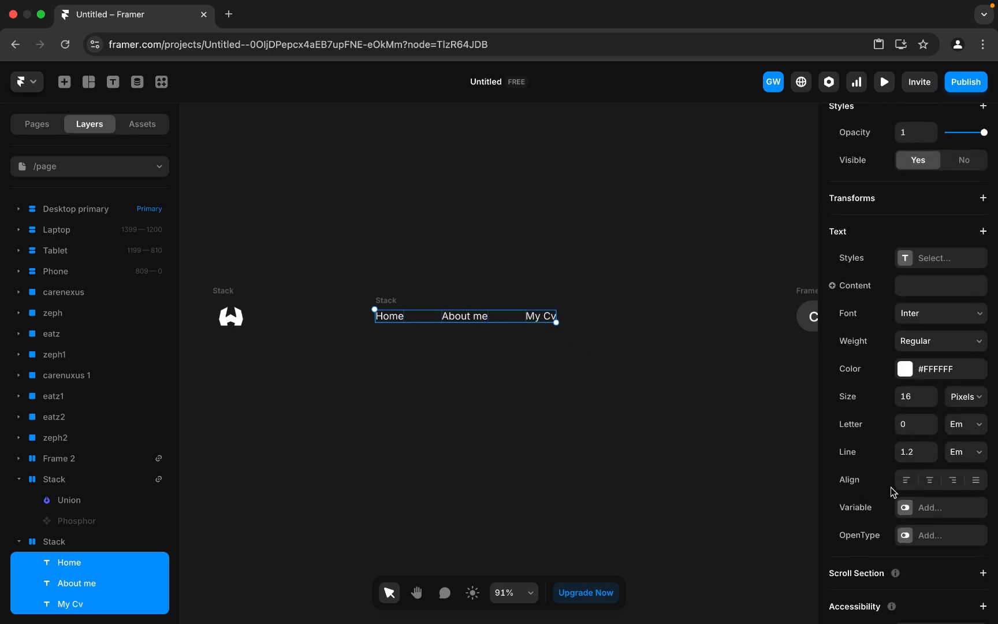
{"action": "left_click", "coordinate": [931, 394]}
{"action": "left_click", "coordinate": [931, 394]}
{"action": "left_click", "coordinate": [932, 394]}
{"action": "left_click", "coordinate": [932, 394]}
{"action": "left_click", "coordinate": [932, 393]}
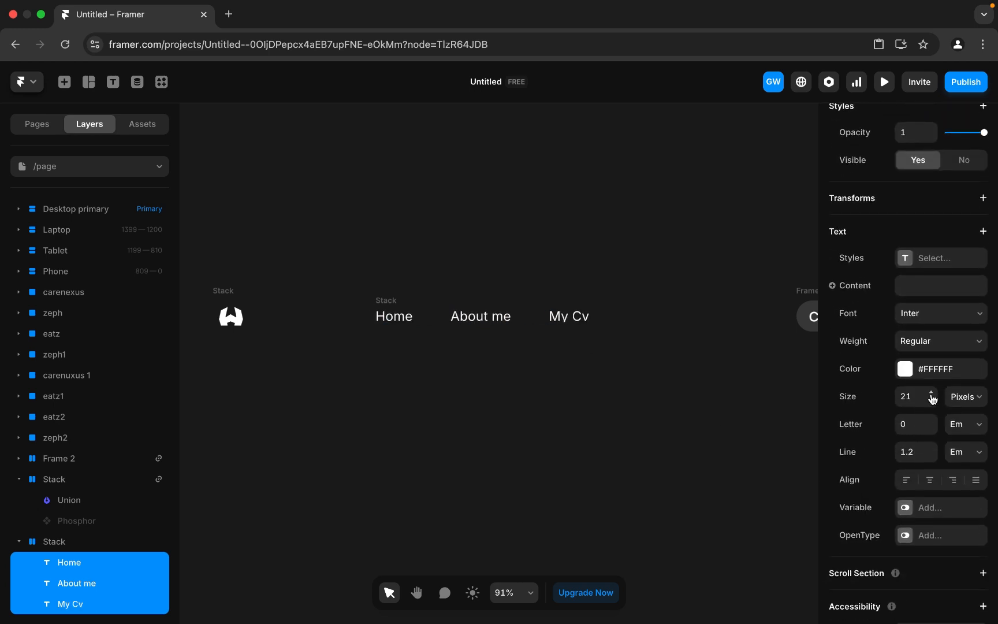
{"action": "left_click", "coordinate": [932, 395]}
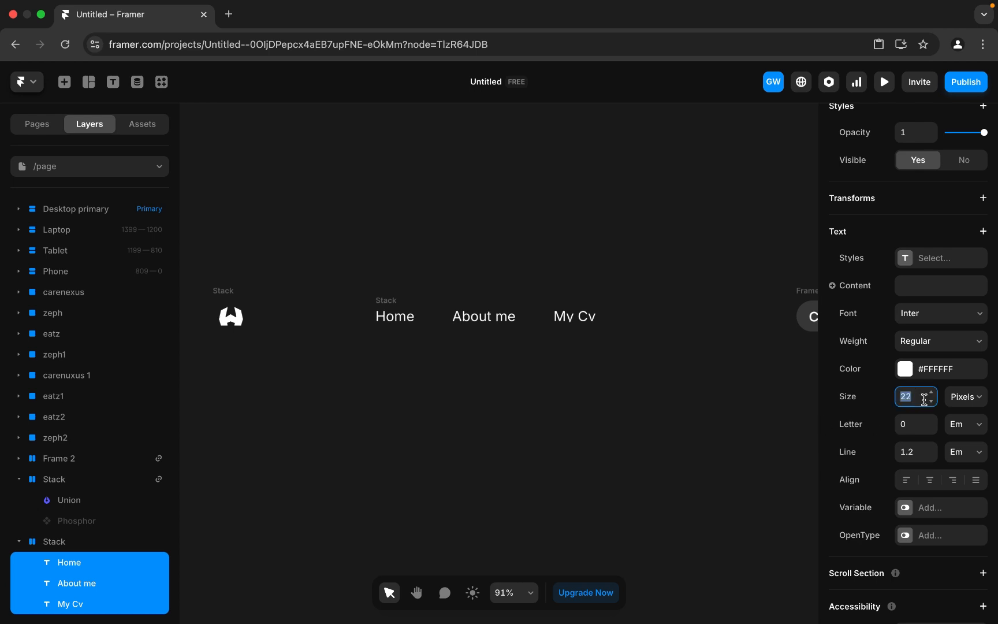
{"action": "left_click", "coordinate": [923, 402]}
{"action": "type", "text": "2"}
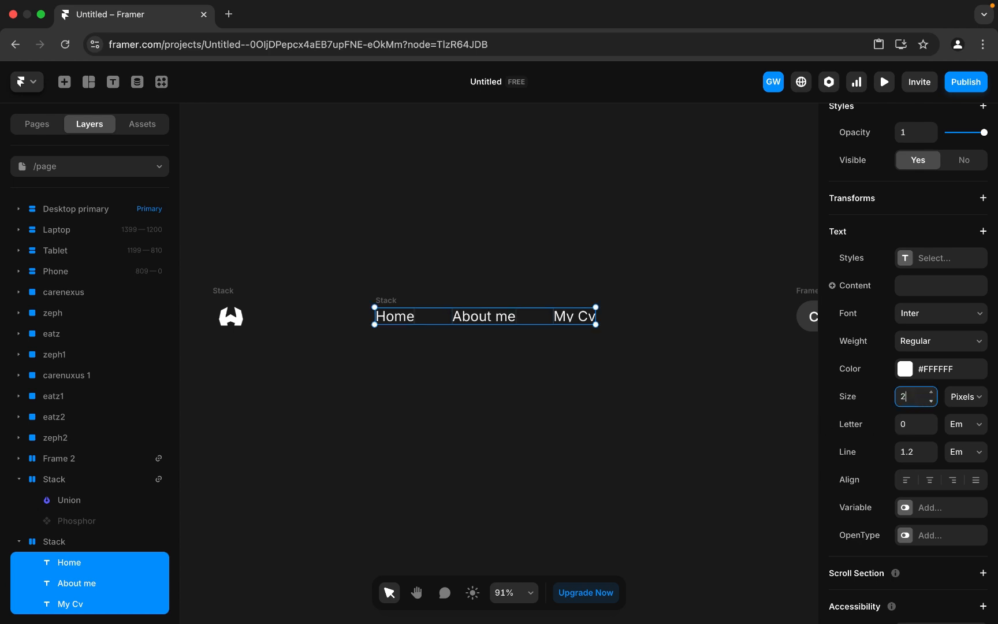
{"action": "left_click", "coordinate": [667, 374]}
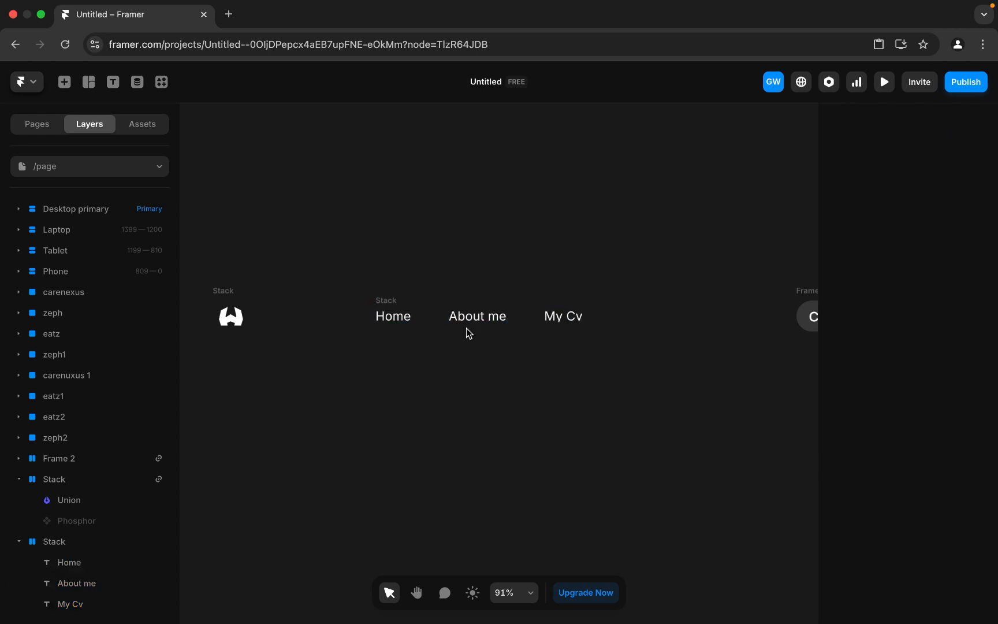
{"action": "left_click", "coordinate": [221, 292]}
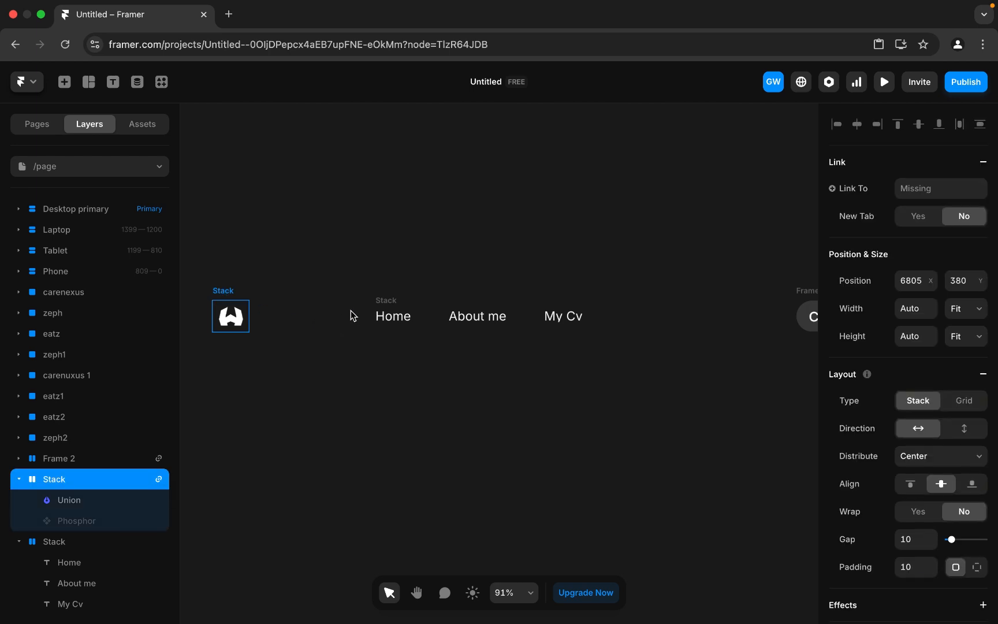
{"action": "left_click", "coordinate": [379, 301], "text": "shift"}
{"action": "scroll", "coordinate": [732, 324], "scroll_direction": "down", "scroll_amount": 1}
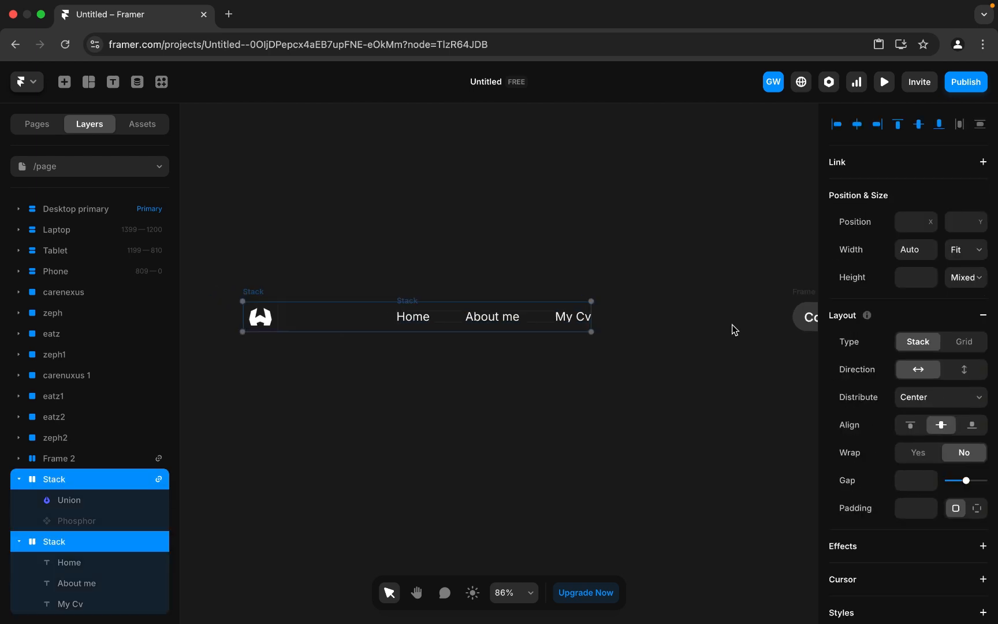
{"action": "left_click", "coordinate": [804, 296], "text": "shift"}
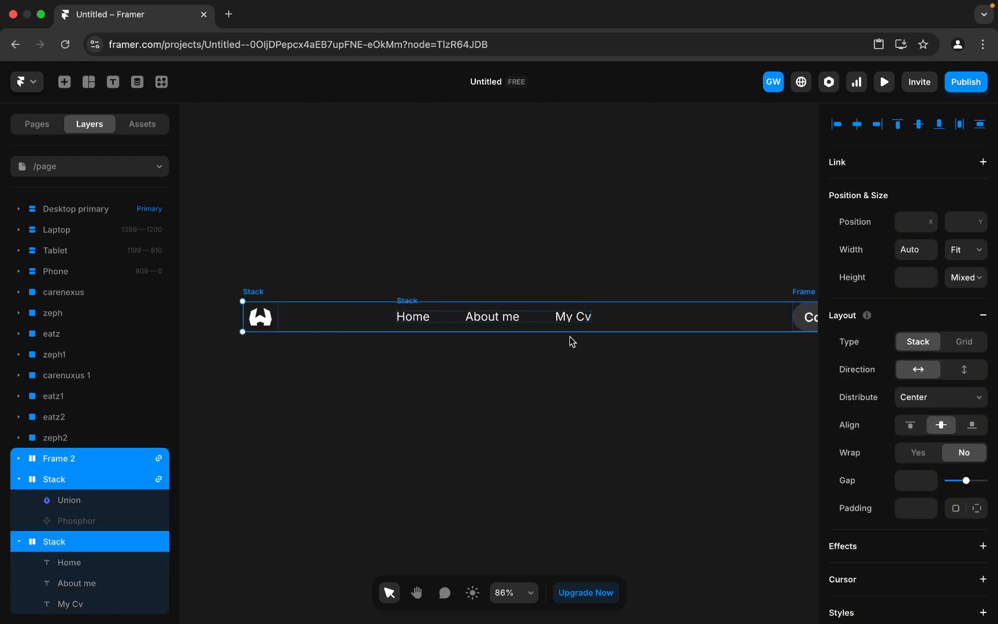
{"action": "right_click", "coordinate": [625, 325]}
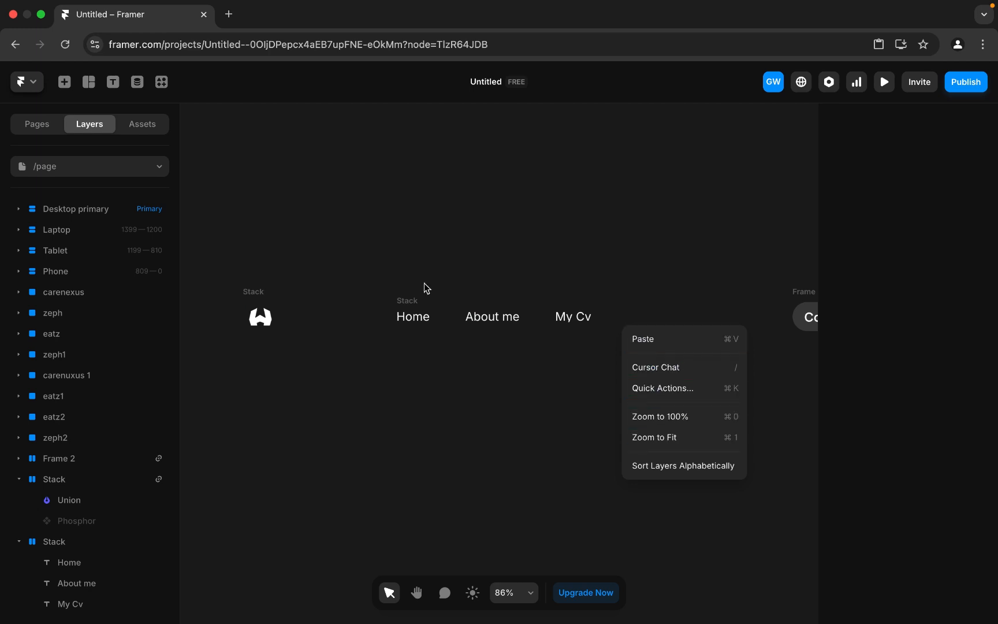
Step: Wrap the logo Stack, links Stack and Contact Me button together in a new Stack
{"action": "left_click", "coordinate": [216, 257]}
{"action": "left_click", "coordinate": [921, 350]}
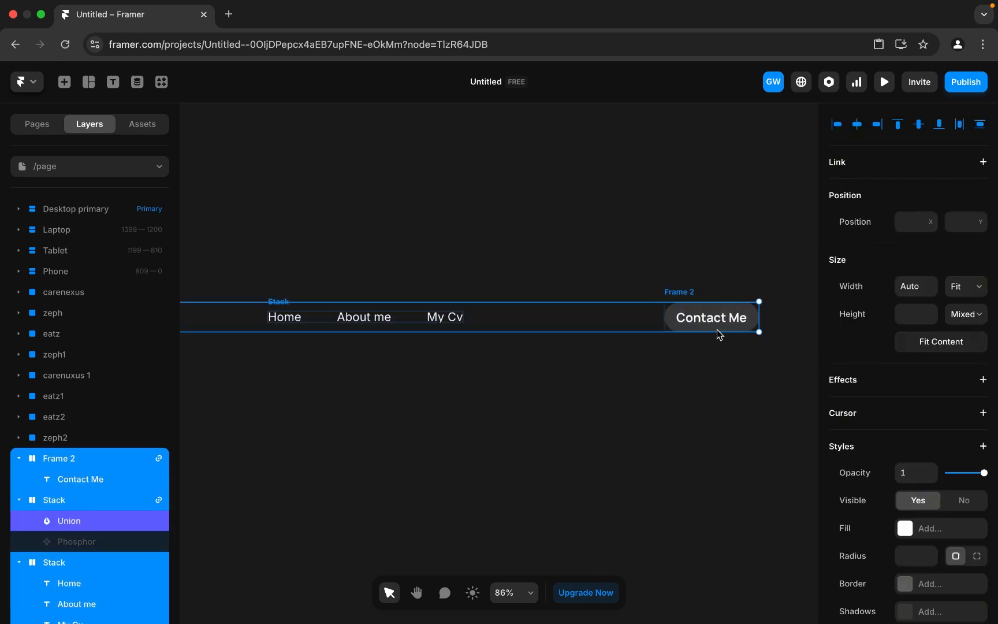
{"action": "right_click", "coordinate": [684, 317]}
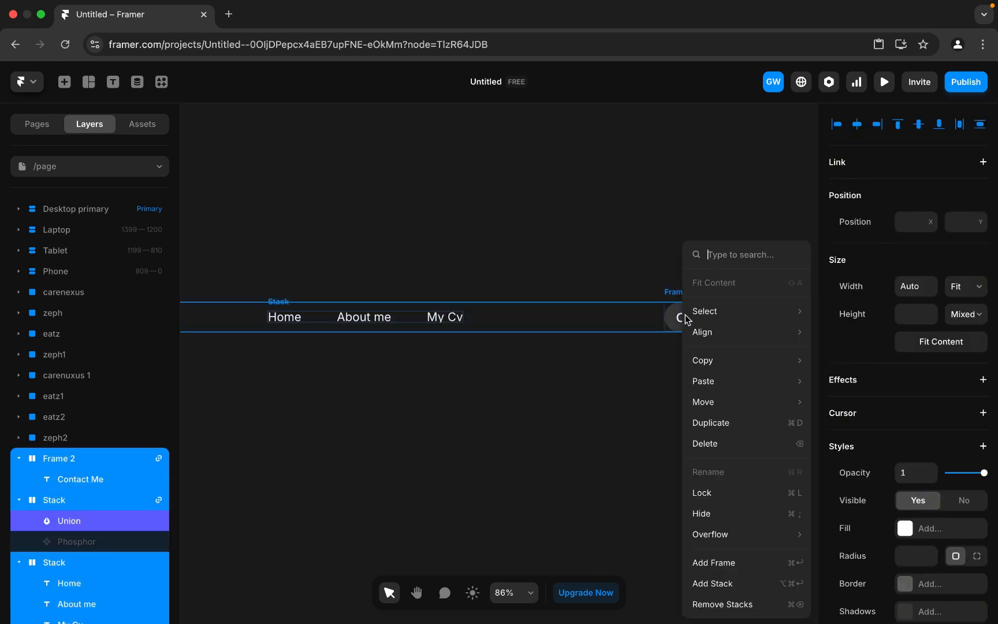
{"action": "left_click", "coordinate": [712, 583]}
Step: Remove the white fill from the new outer Stack and set its distribution to Space Between
{"action": "scroll", "coordinate": [428, 360], "scroll_direction": "down", "scroll_amount": 3}
{"action": "scroll", "coordinate": [931, 407], "scroll_direction": "down", "scroll_amount": 2}
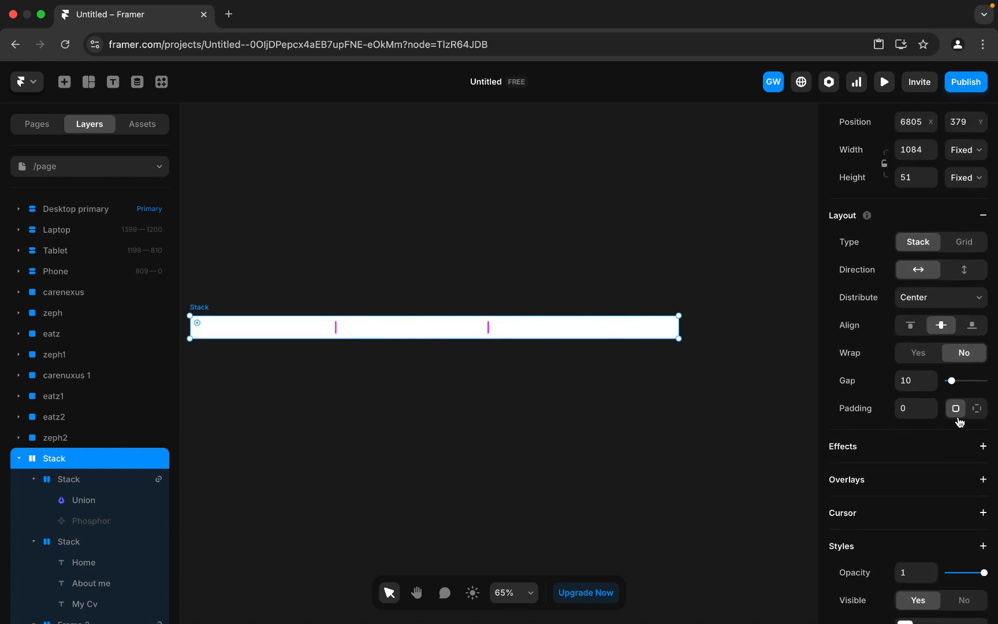
{"action": "scroll", "coordinate": [955, 475], "scroll_direction": "down", "scroll_amount": 5}
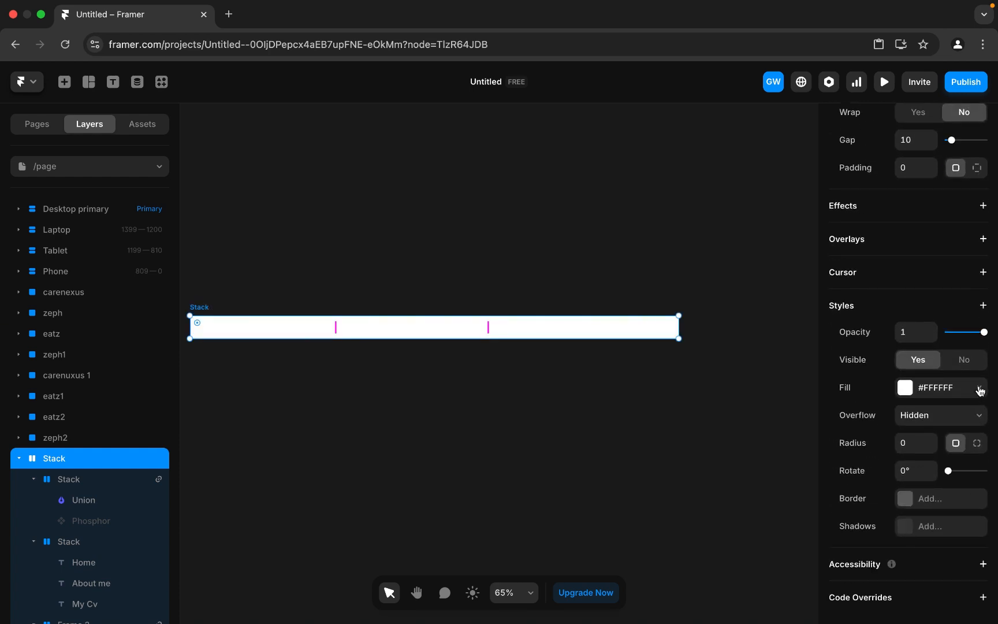
{"action": "left_click", "coordinate": [979, 387]}
{"action": "scroll", "coordinate": [985, 253], "scroll_direction": "up", "scroll_amount": 3}
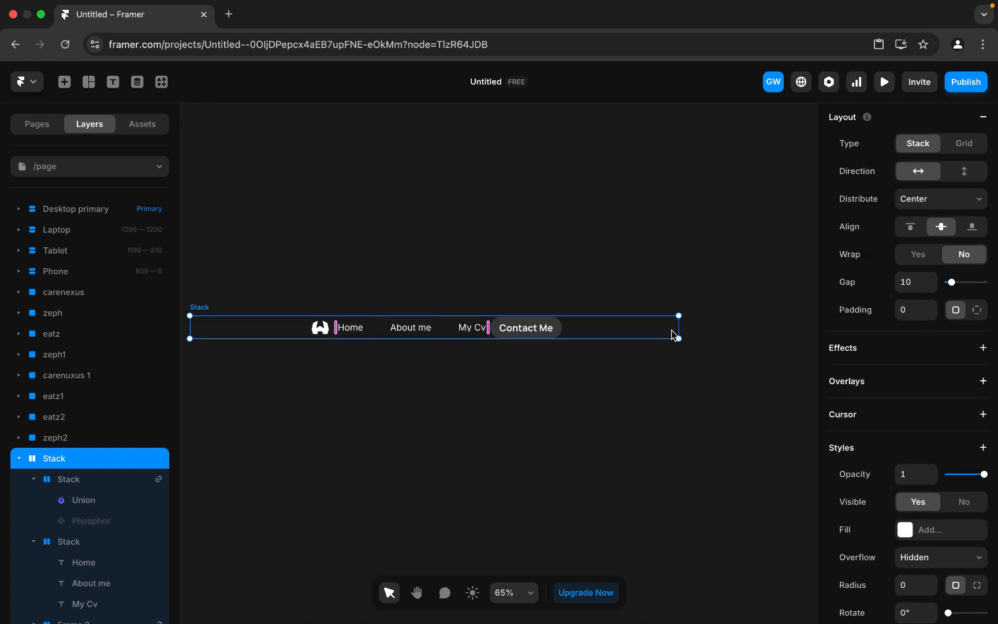
{"action": "left_click", "coordinate": [960, 200]}
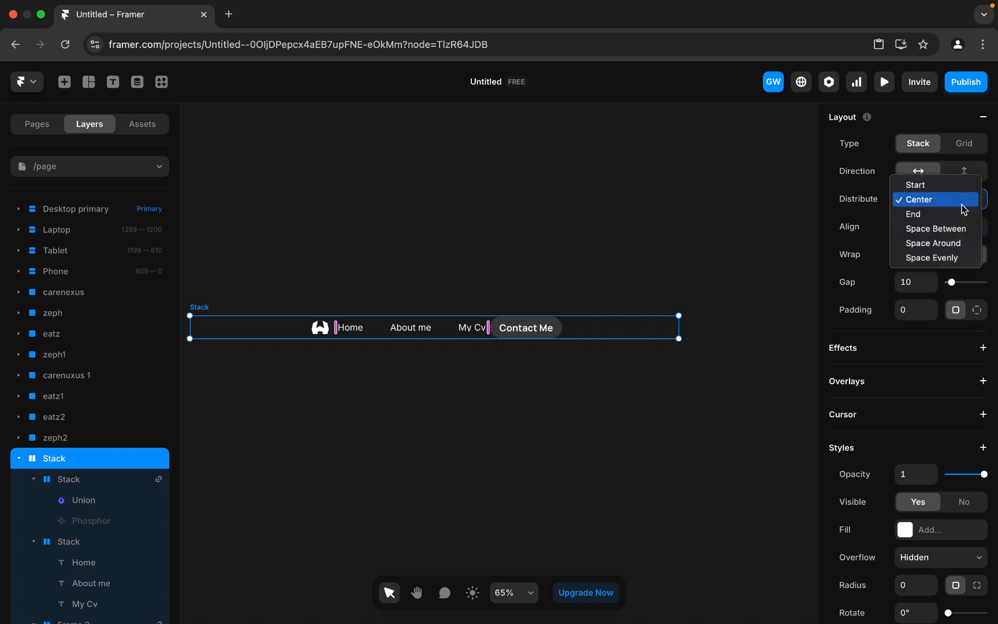
{"action": "left_click", "coordinate": [940, 230]}
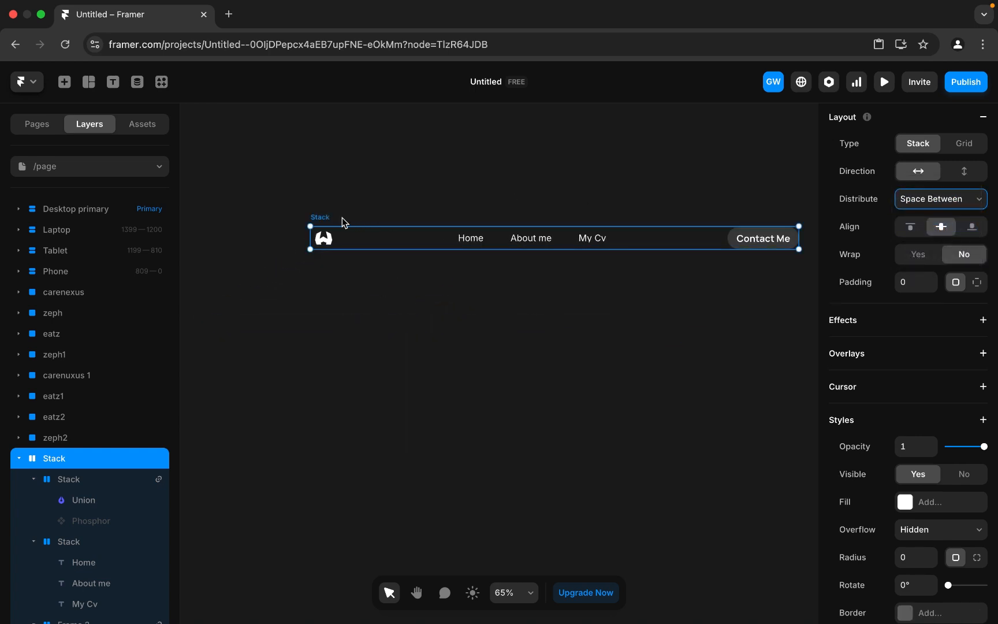
Step: Give the outer Stack a black 000 fill with reduced opacity
{"action": "scroll", "coordinate": [880, 427], "scroll_direction": "down", "scroll_amount": 1}
{"action": "left_click", "coordinate": [920, 482]}
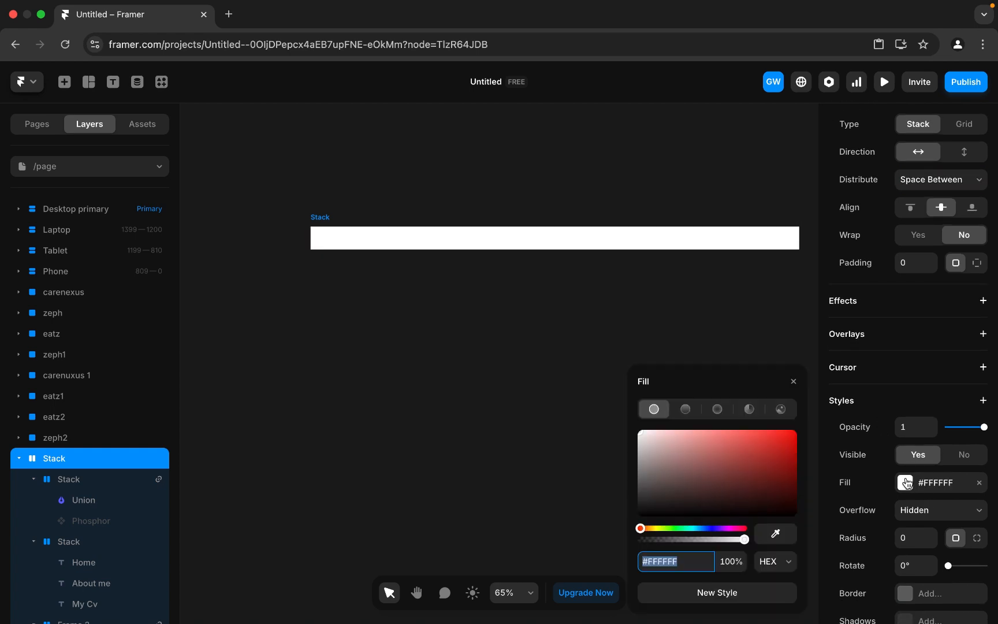
{"action": "type", "text": "000"}
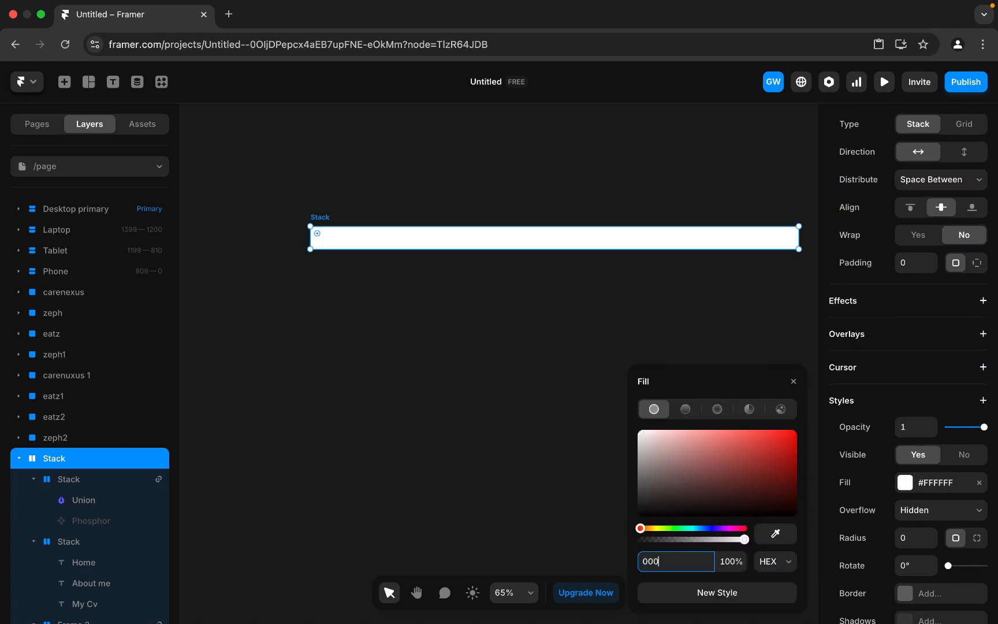
{"action": "key", "text": "Tab"}
{"action": "type", "text": "3"}
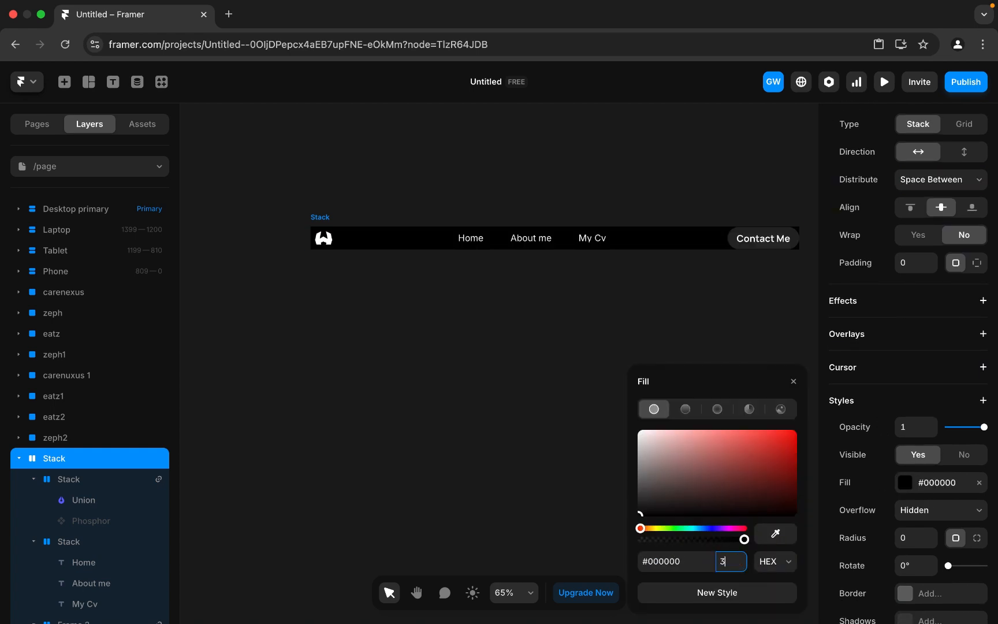
{"action": "key", "text": "Return"}
{"action": "left_click", "coordinate": [526, 278]}
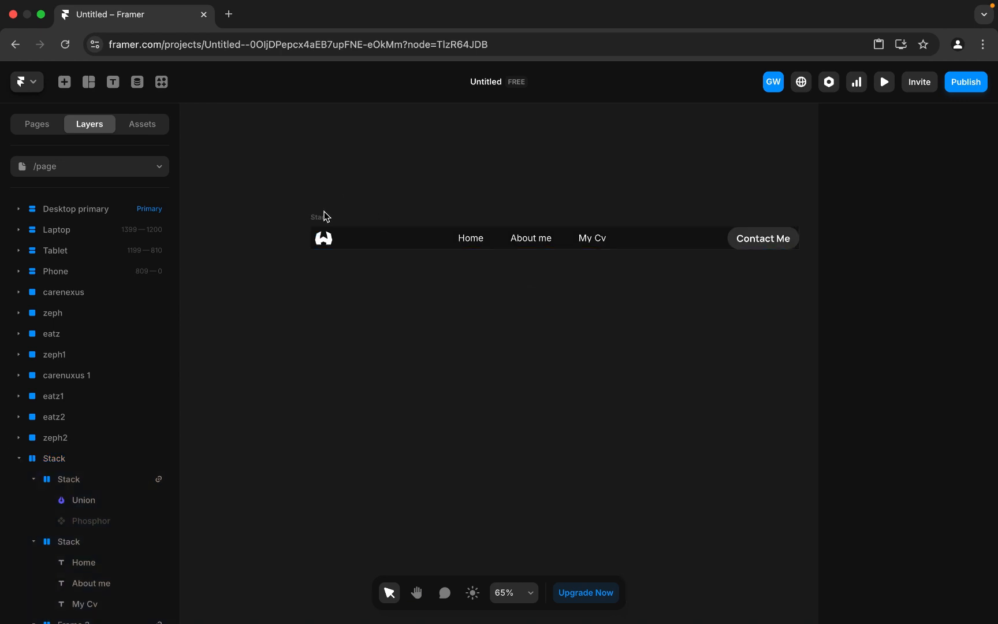
Step: Set the outer Stack's padding to 10
{"action": "left_click", "coordinate": [398, 228]}
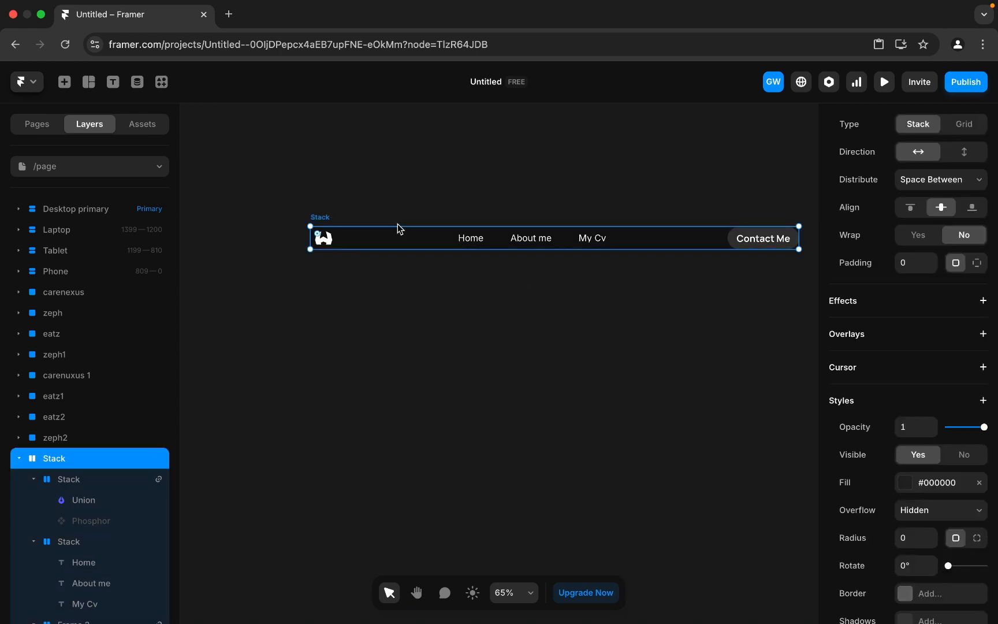
{"action": "left_click", "coordinate": [915, 264]}
{"action": "type", "text": "10"}
{"action": "left_click", "coordinate": [737, 282]}
{"action": "left_click", "coordinate": [331, 220]}
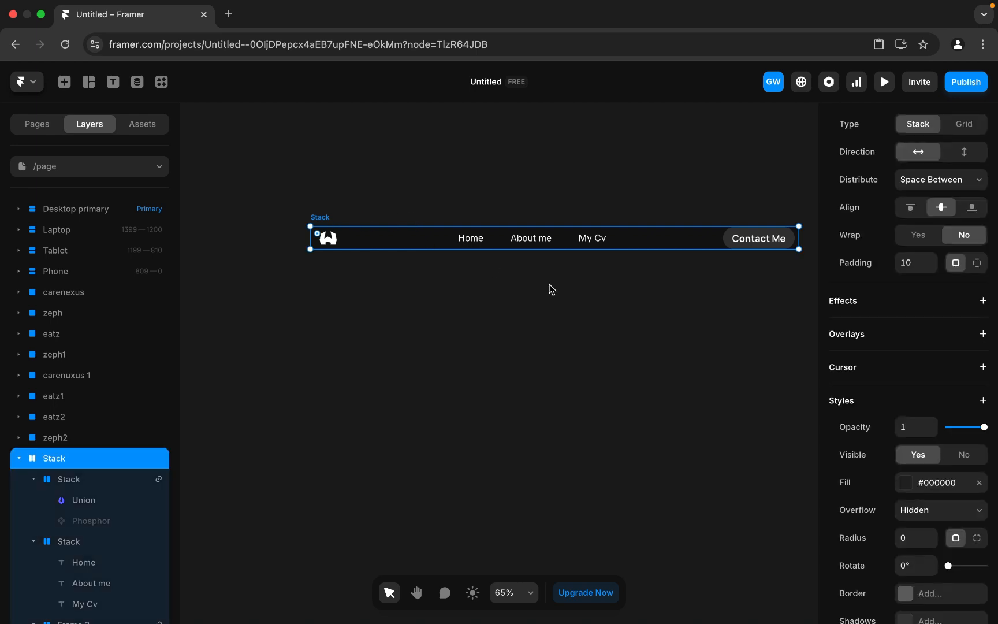
Step: Set the outer Stack's height to 65 and its corner radius to 59
{"action": "scroll", "coordinate": [907, 297], "scroll_direction": "up", "scroll_amount": 4}
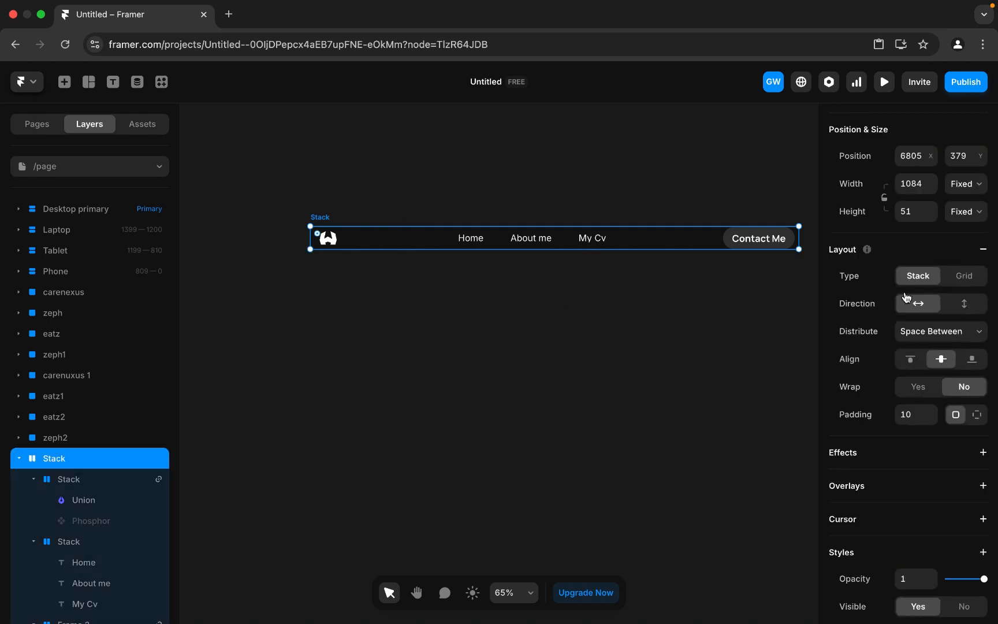
{"action": "left_click", "coordinate": [912, 281]}
{"action": "type", "text": "6"}
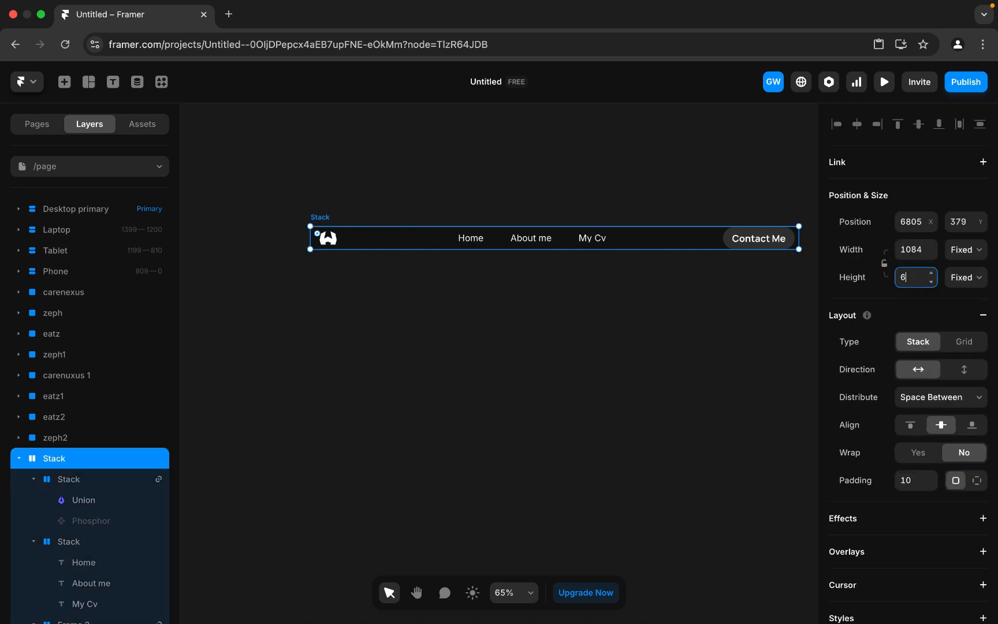
{"action": "scroll", "coordinate": [974, 520], "scroll_direction": "down", "scroll_amount": 5}
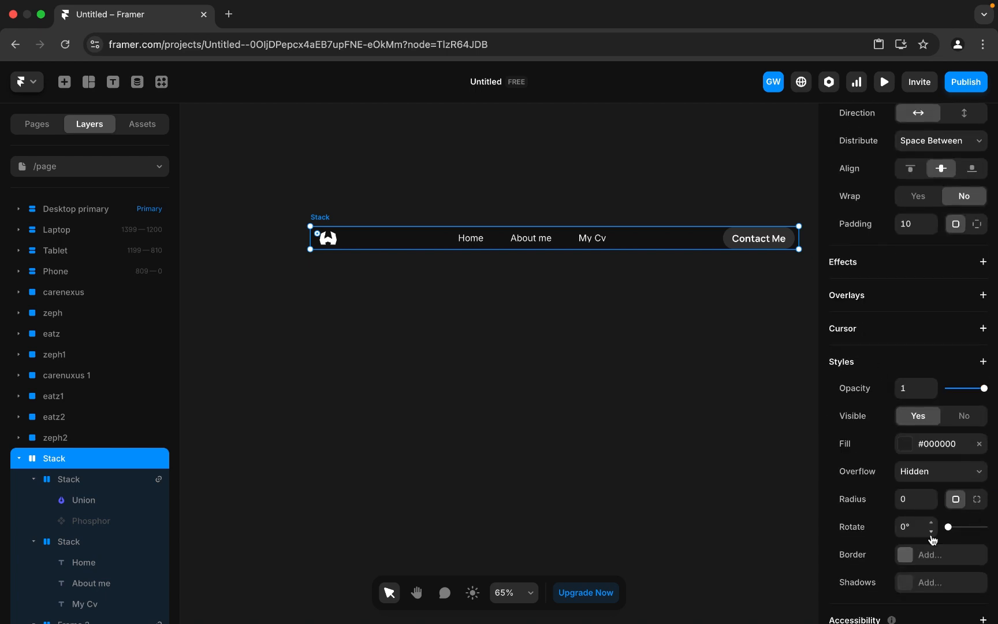
{"action": "left_click", "coordinate": [932, 496]}
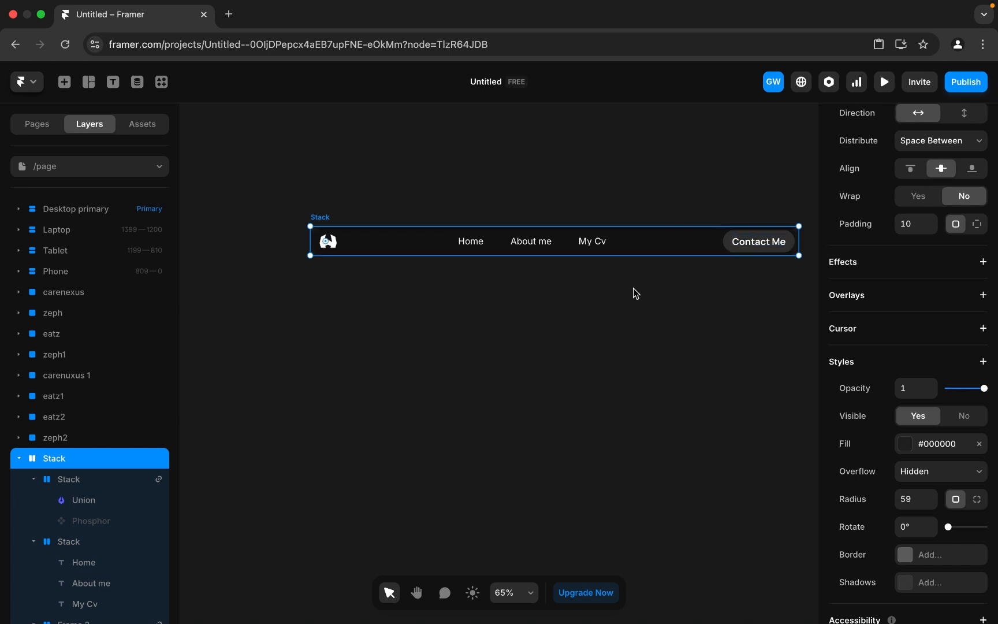
Step: Turn the outer Stack into a new component named NAVIGATION
{"action": "scroll", "coordinate": [576, 253], "scroll_direction": "down", "scroll_amount": 3}
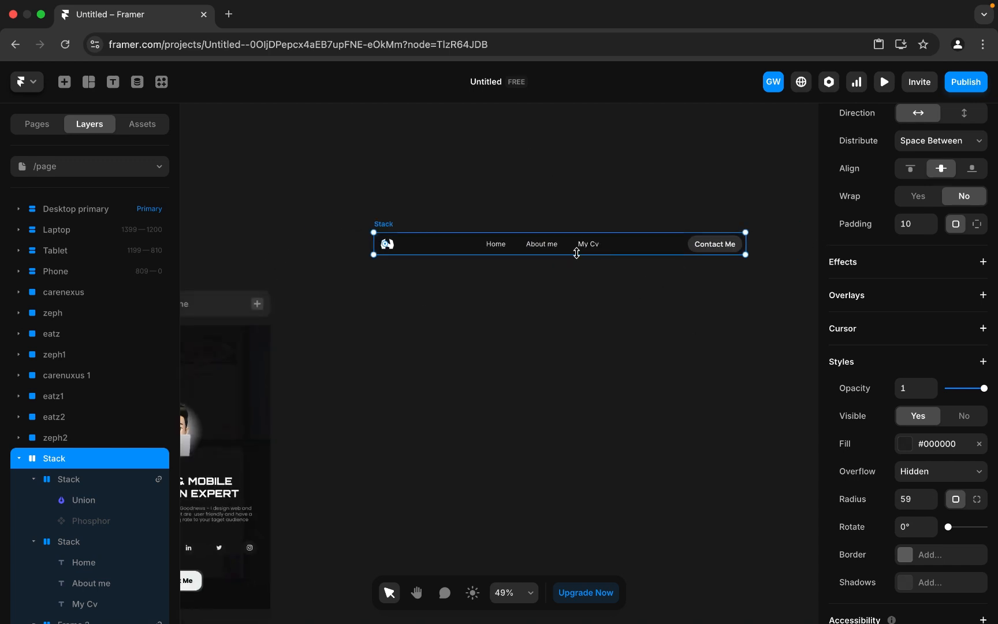
{"action": "right_click", "coordinate": [629, 247]}
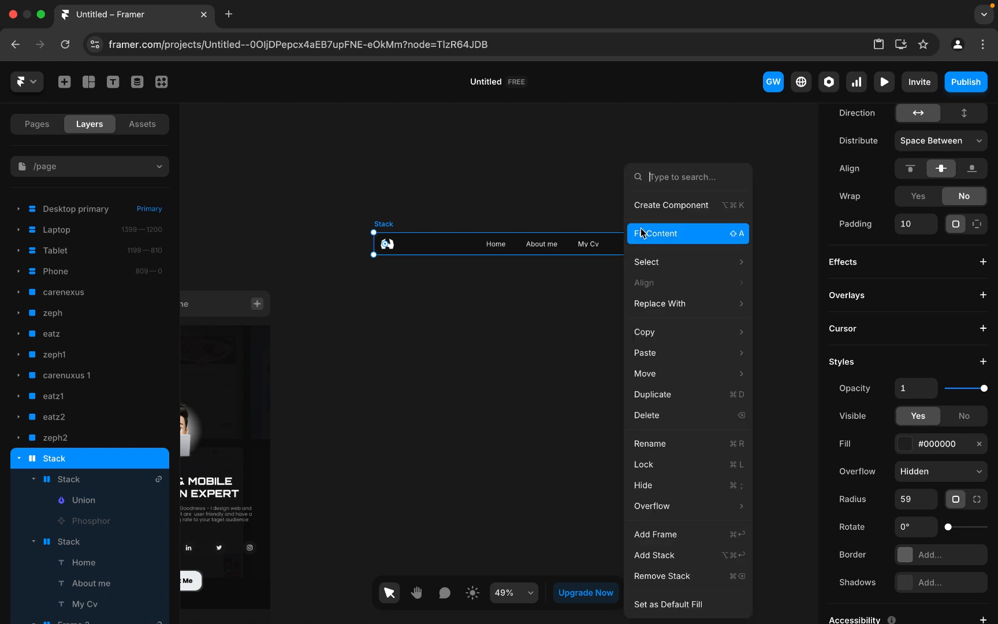
{"action": "left_click", "coordinate": [685, 205]}
{"action": "type", "text": "NAVIGATION"}
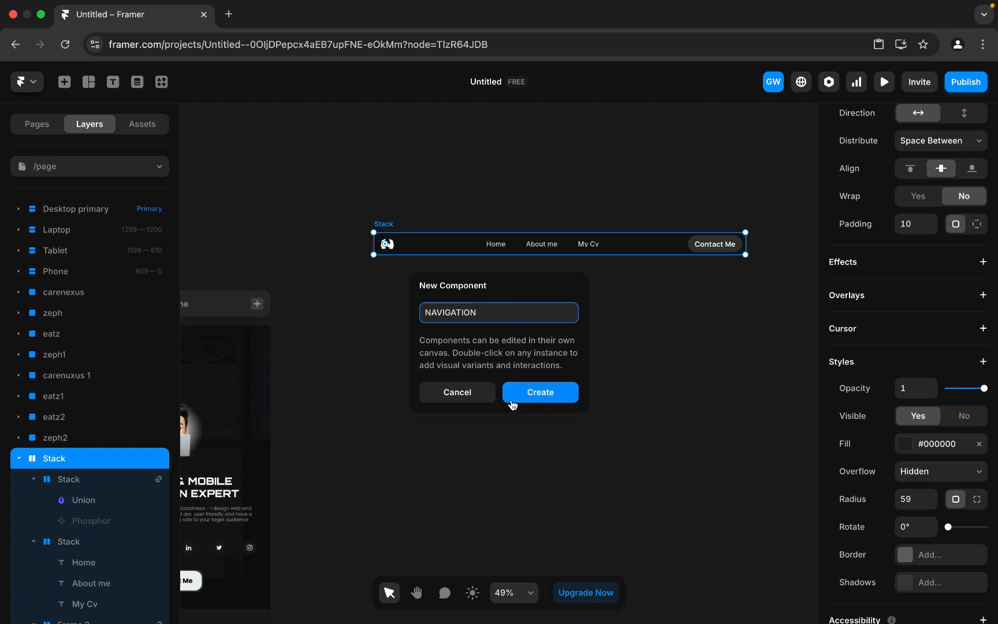
{"action": "left_click", "coordinate": [538, 395]}
Step: Rename the NAVIGATION component's primary variant as LARGE DESKTOP
{"action": "scroll", "coordinate": [623, 346], "scroll_direction": "down", "scroll_amount": 5}
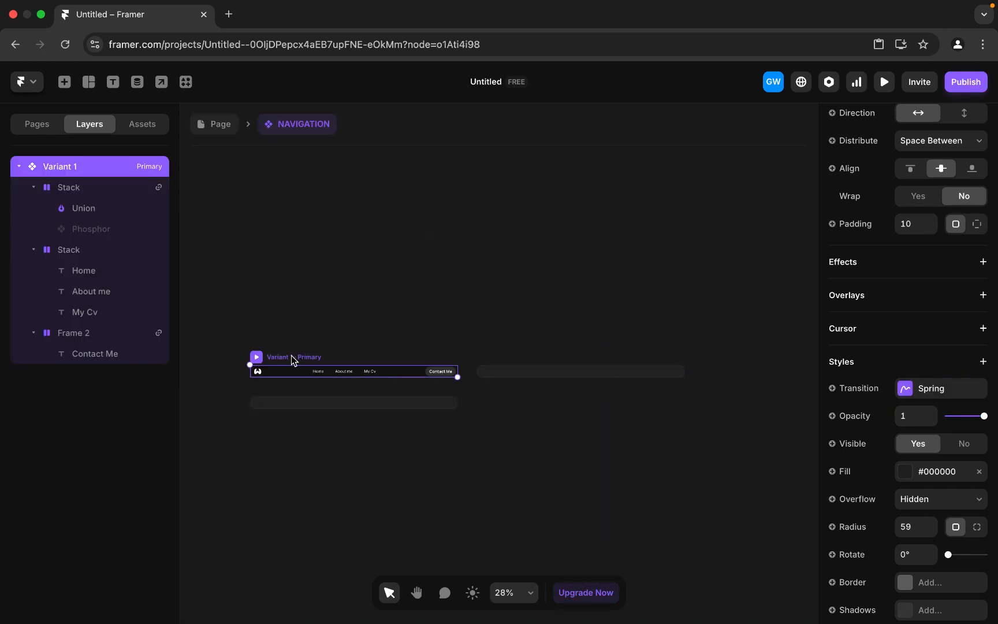
{"action": "double_click", "coordinate": [68, 167]}
{"action": "type", "text": "LARGE DESKTOP"}
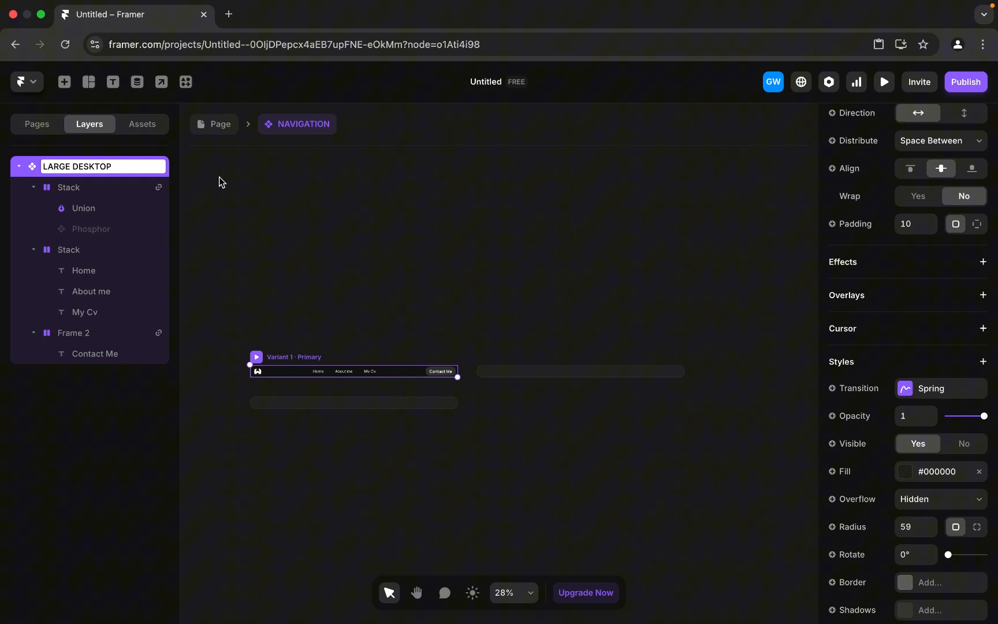
{"action": "left_click", "coordinate": [274, 204]}
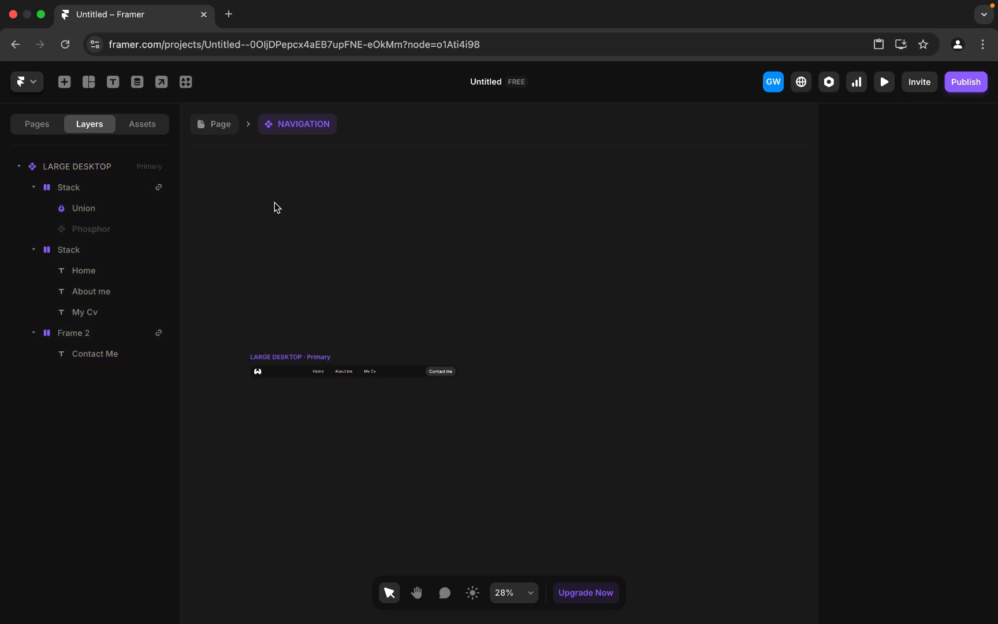
Step: Add three more variants in a row beside the LARGE DESKTOP variant
{"action": "left_click", "coordinate": [442, 363]}
{"action": "left_click", "coordinate": [595, 373]}
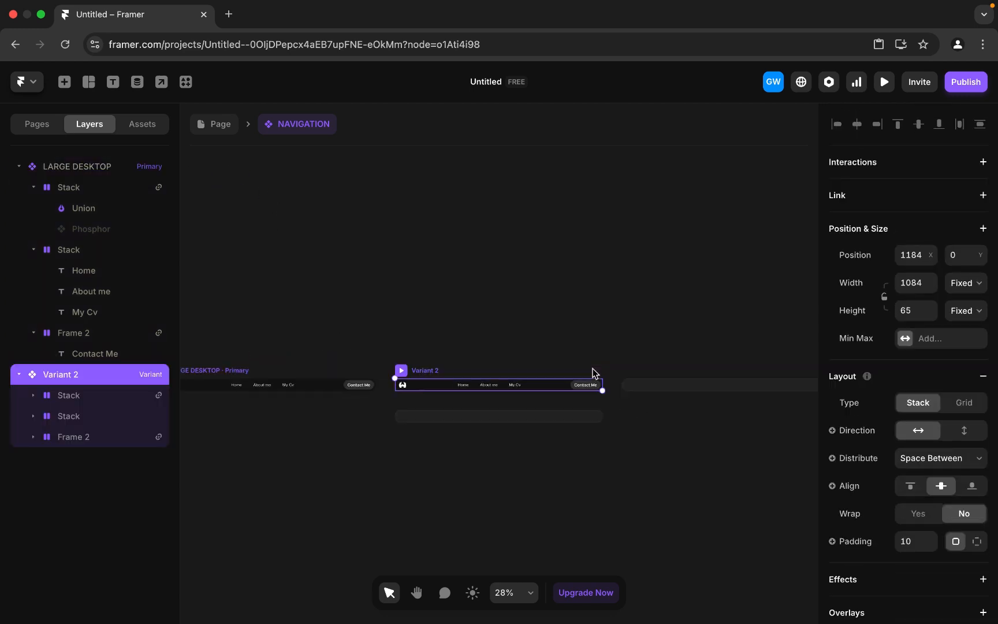
{"action": "left_click", "coordinate": [672, 387]}
{"action": "scroll", "coordinate": [672, 388], "scroll_direction": "down", "scroll_amount": 5}
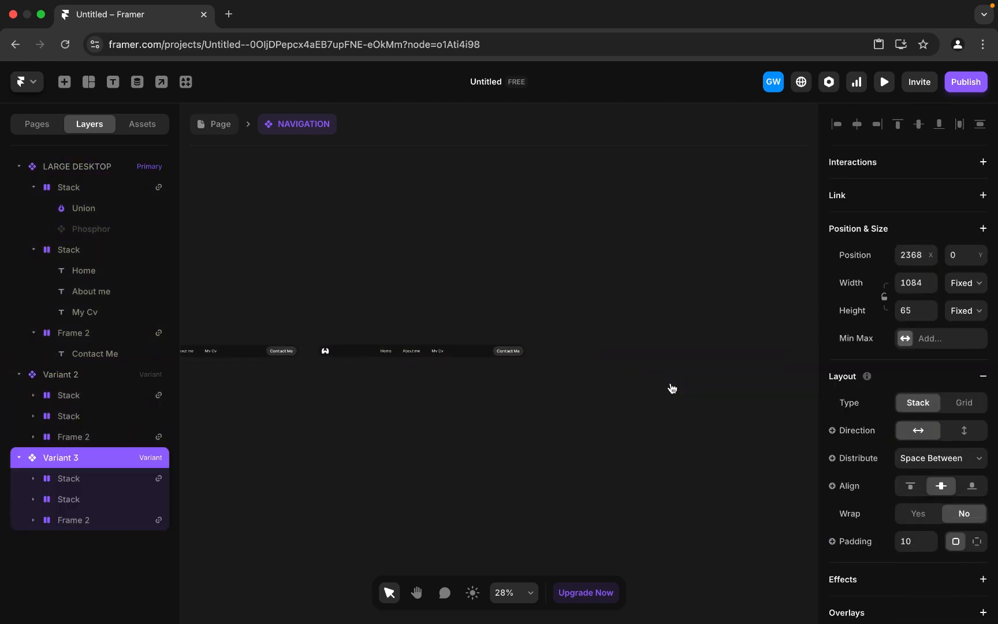
{"action": "left_click", "coordinate": [686, 371]}
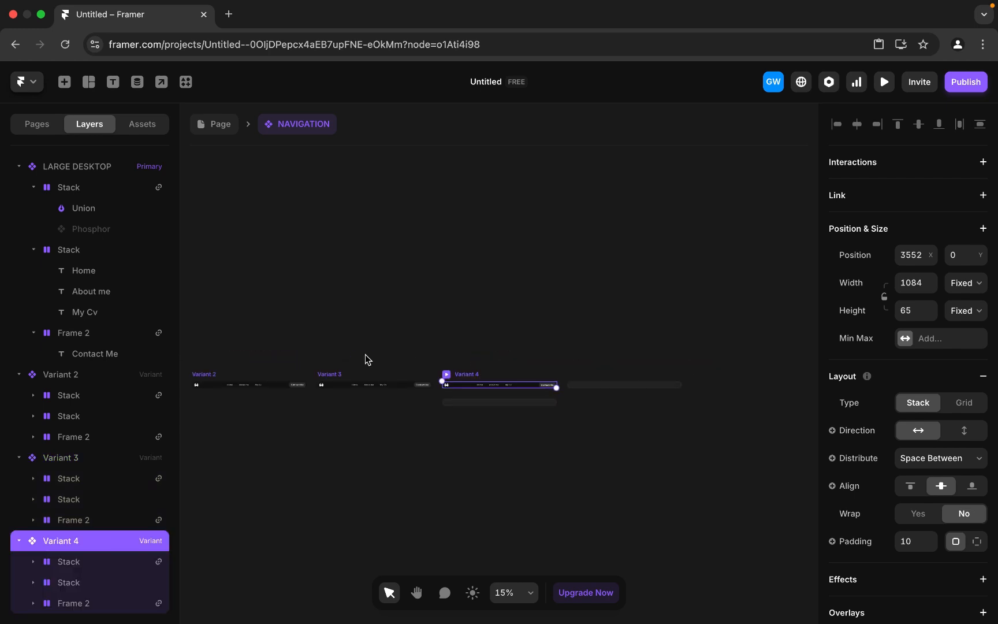
Step: Rename Variant 2 as Laptop, Variant 3 as tablet and Variant 4 as mobile close
{"action": "left_click", "coordinate": [428, 356]}
{"action": "double_click", "coordinate": [69, 374]}
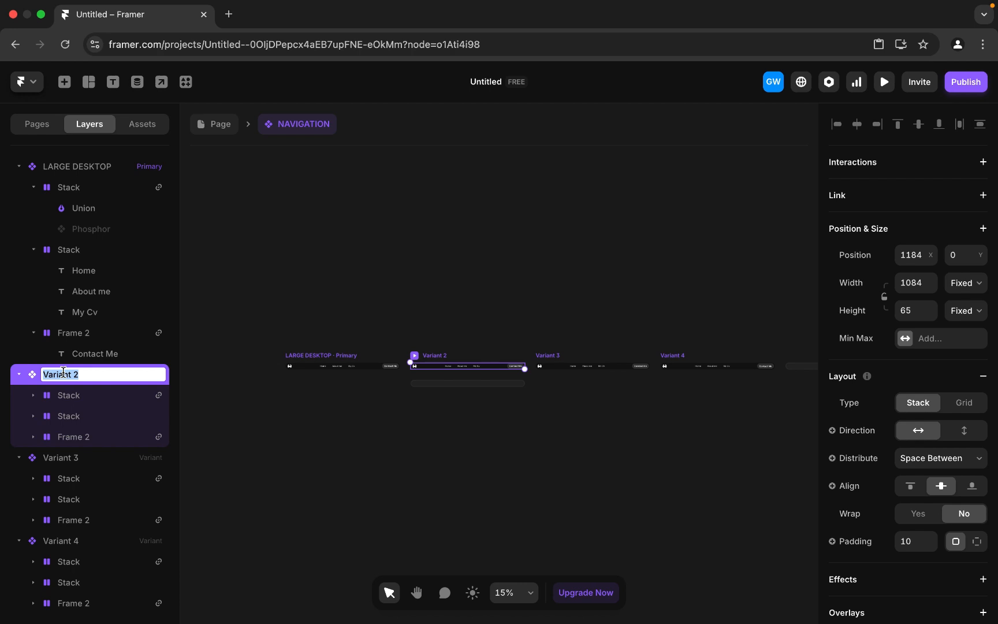
{"action": "type", "text": "Laptop"}
{"action": "left_click", "coordinate": [549, 355]}
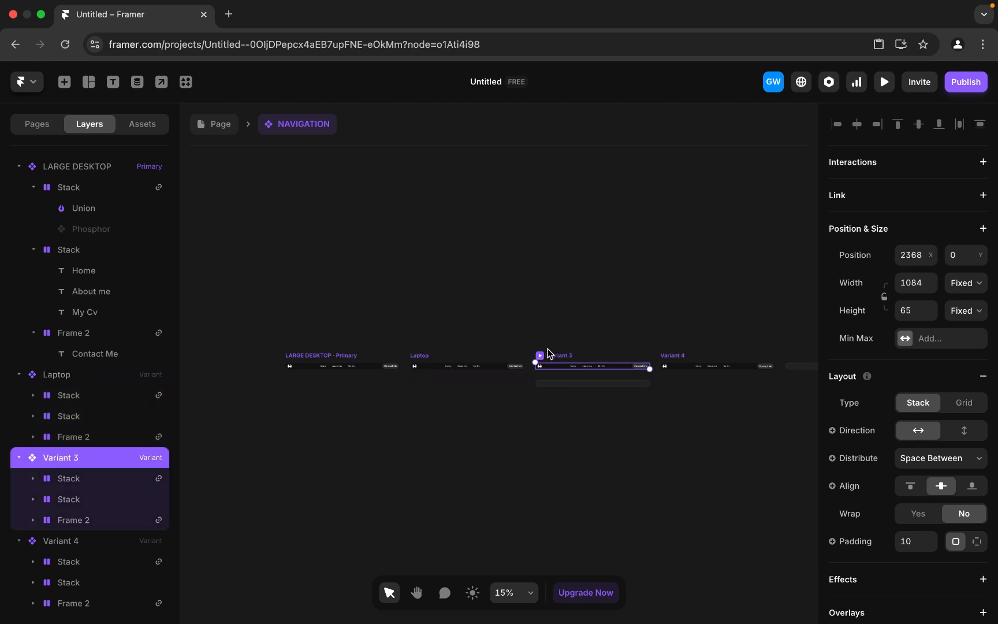
{"action": "double_click", "coordinate": [55, 453]}
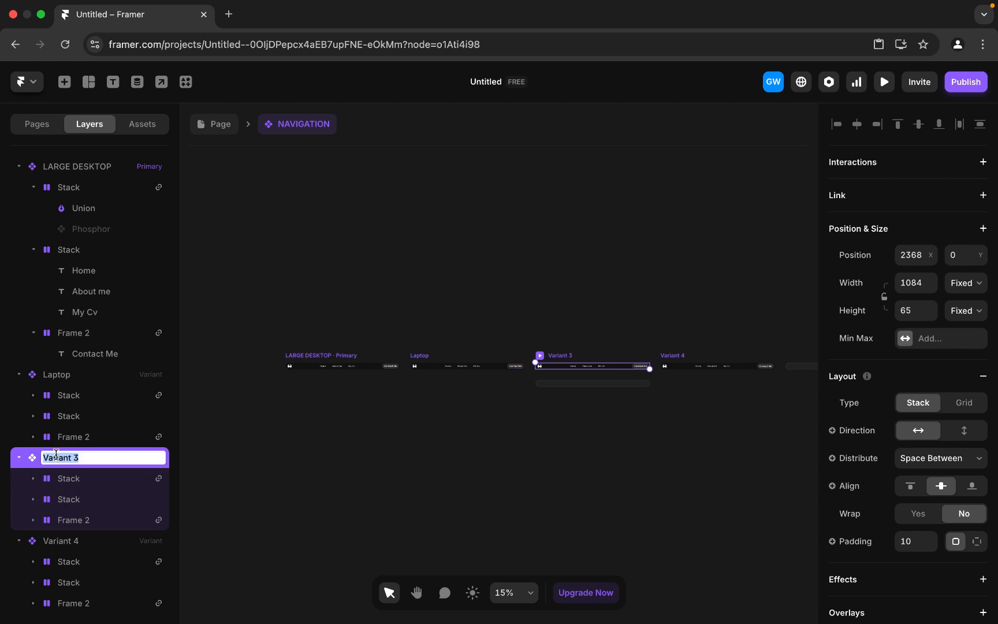
{"action": "type", "text": "tablet"}
{"action": "left_click", "coordinate": [697, 358]}
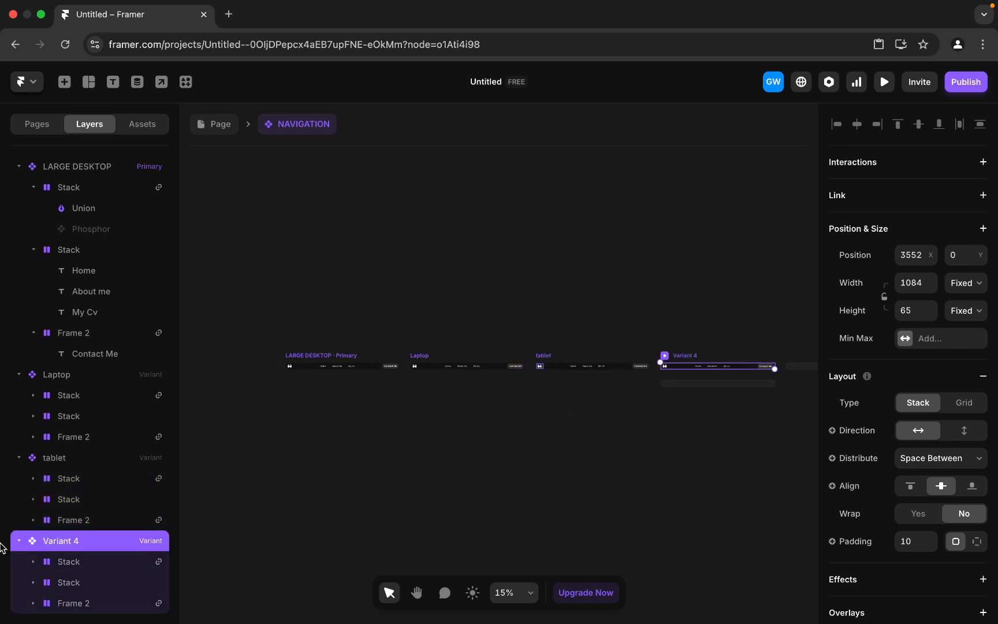
{"action": "double_click", "coordinate": [70, 542]}
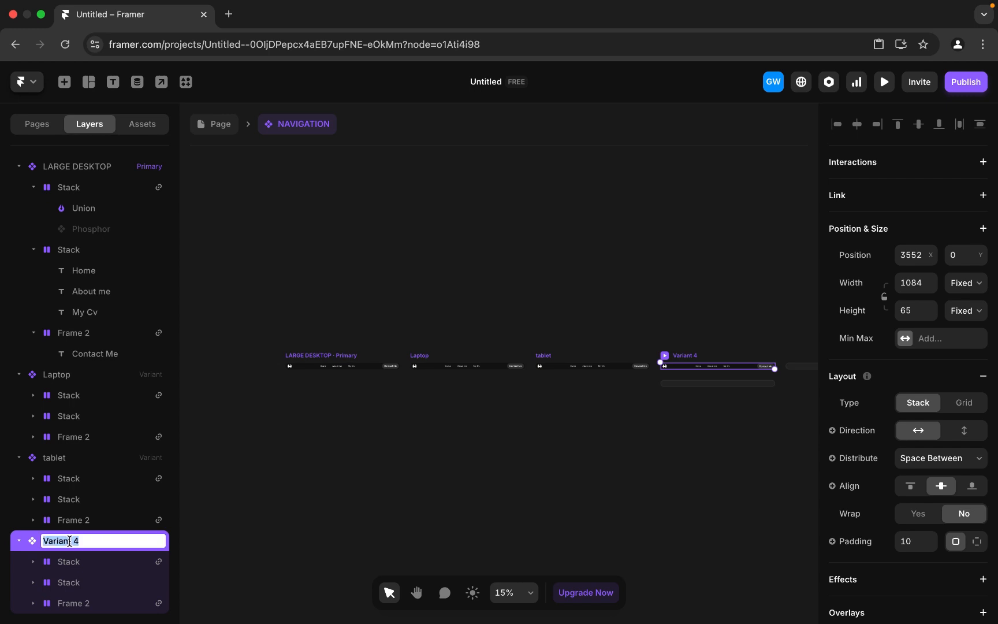
{"action": "type", "text": "mobile close"}
{"action": "left_click", "coordinate": [641, 432]}
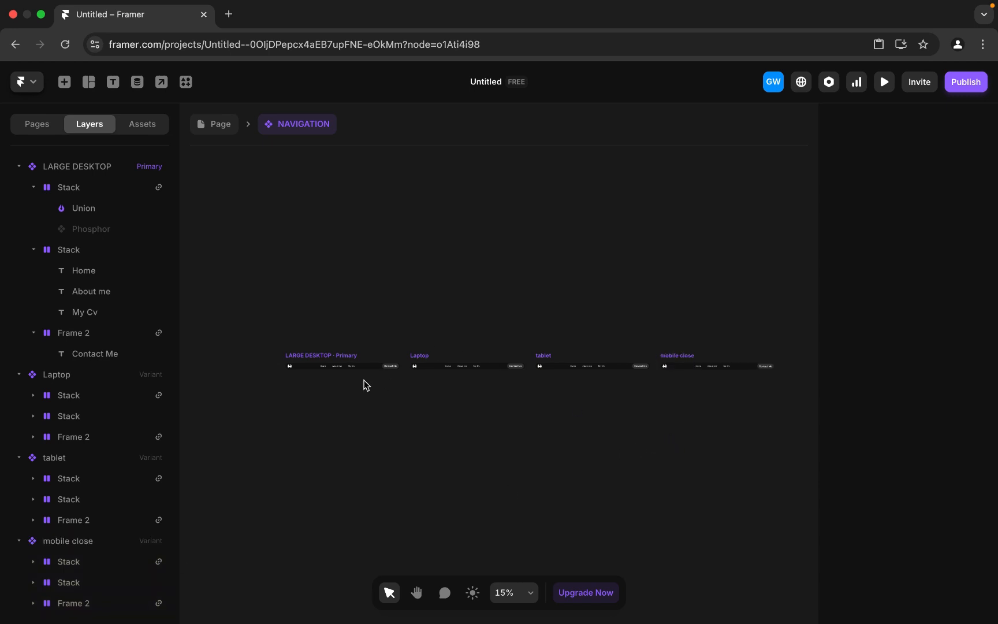
Step: Add a maximum width of 1100 to the LARGE DESKTOP primary variant
{"action": "scroll", "coordinate": [363, 384], "scroll_direction": "up", "scroll_amount": 5}
{"action": "left_click", "coordinate": [270, 349]}
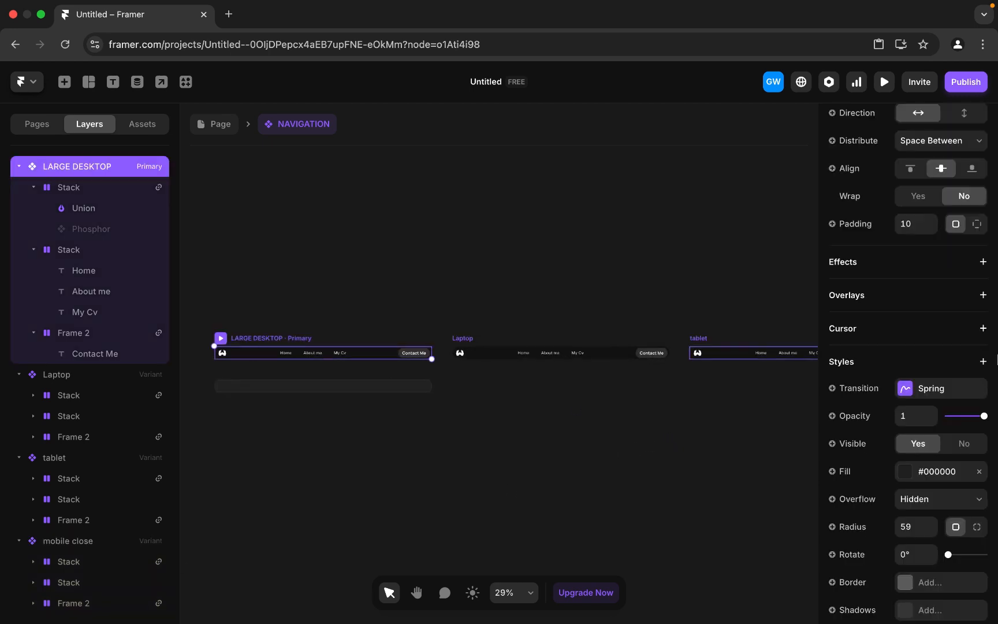
{"action": "scroll", "coordinate": [917, 271], "scroll_direction": "up", "scroll_amount": 5}
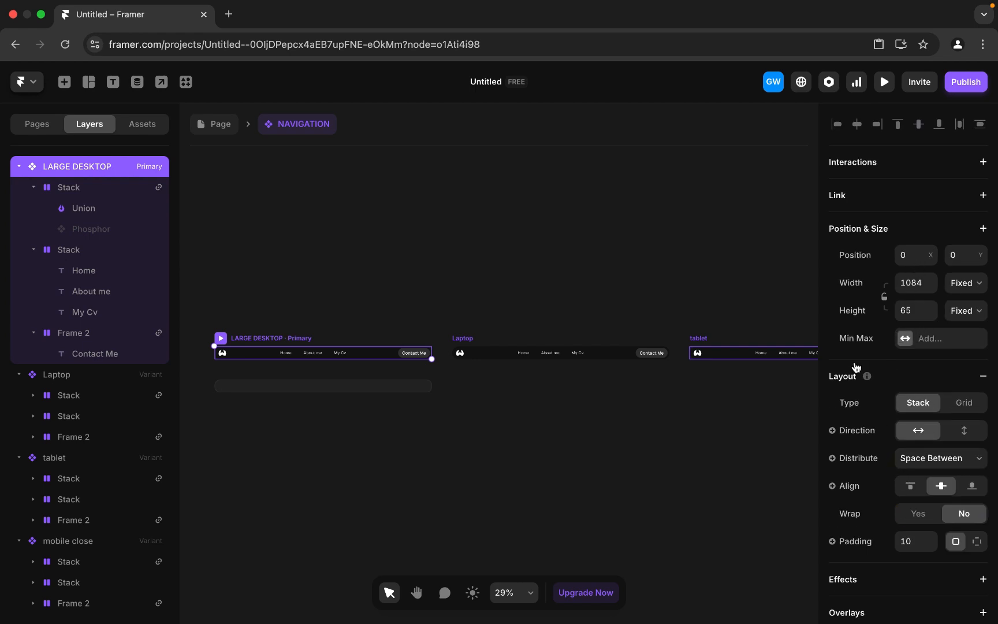
{"action": "left_click", "coordinate": [913, 342]}
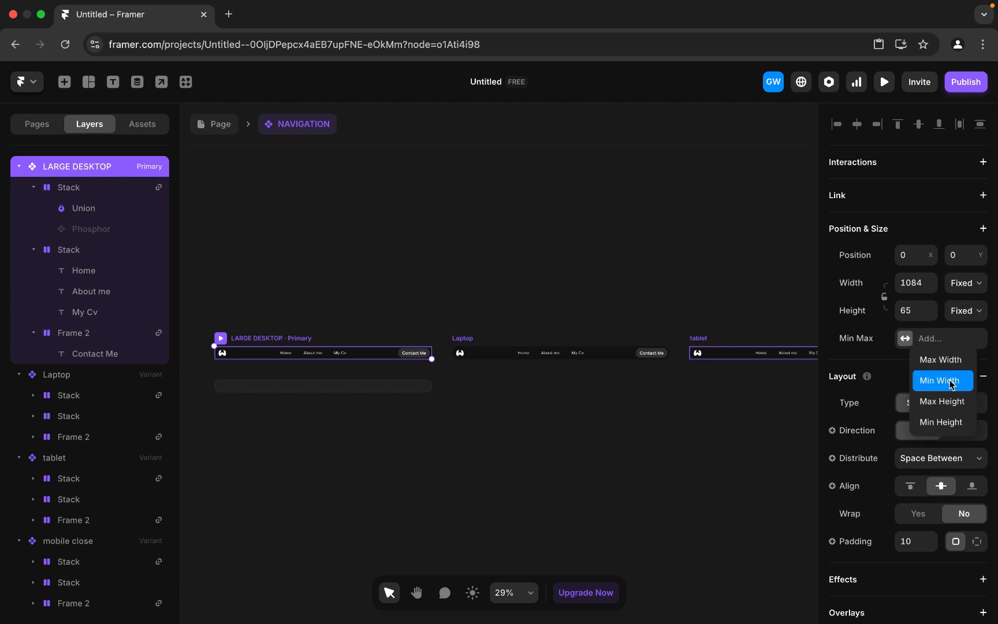
{"action": "left_click", "coordinate": [942, 358]}
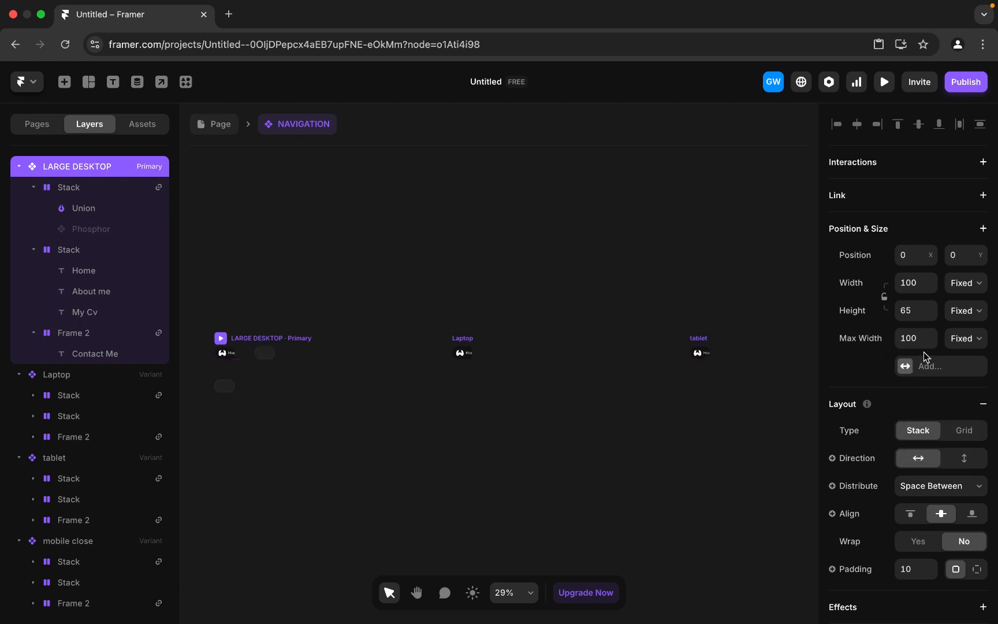
{"action": "left_click", "coordinate": [923, 345]}
{"action": "type", "text": "1"}
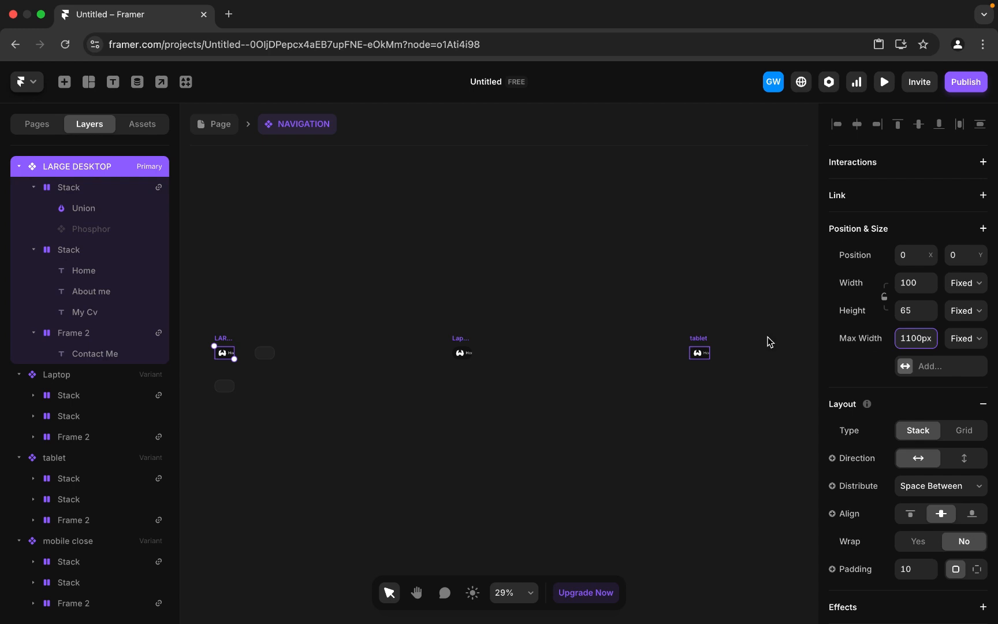
{"action": "type", "text": "100"}
{"action": "left_click", "coordinate": [646, 299]}
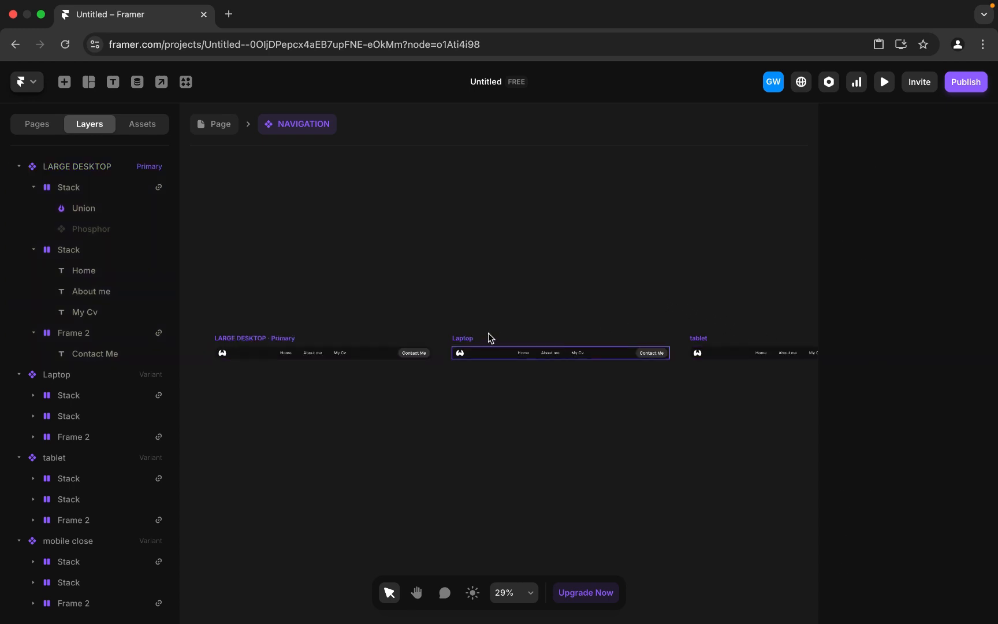
Step: Set the tablet variant's maximum width to 730
{"action": "scroll", "coordinate": [489, 338], "scroll_direction": "right", "scroll_amount": 5}
{"action": "left_click", "coordinate": [522, 338]}
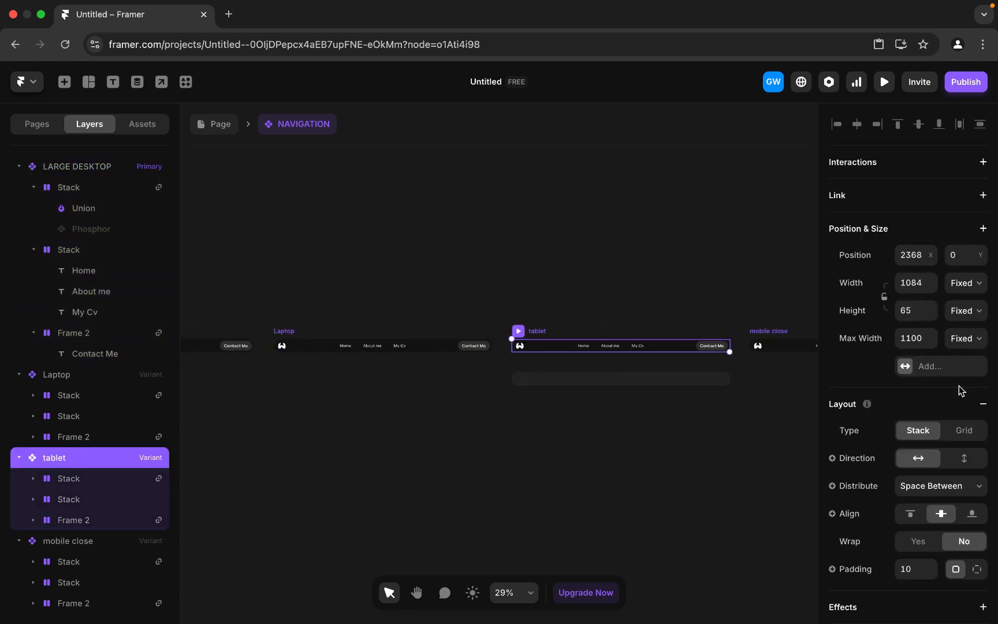
{"action": "left_click", "coordinate": [919, 341]}
{"action": "type", "text": "730"}
Step: Set the mobile close variant's maximum width to 350
{"action": "left_click", "coordinate": [784, 332]}
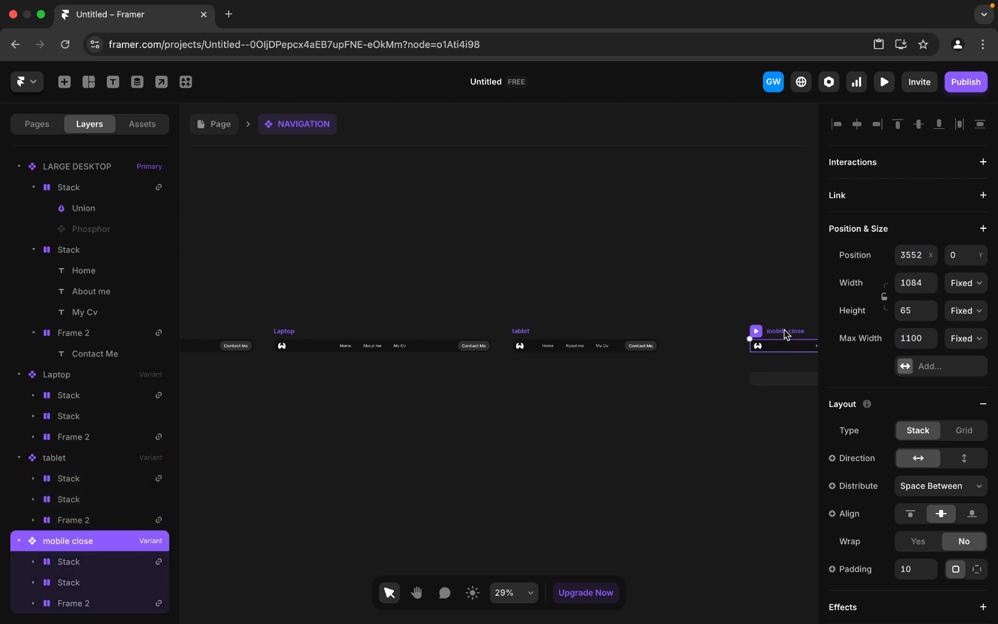
{"action": "left_click", "coordinate": [916, 338]}
{"action": "type", "text": "3"}
{"action": "left_click", "coordinate": [553, 450]}
Step: Examine how the logo, links and Contact Me button fit in each variant, from LARGE DESKTOP through to mobile close
{"action": "scroll", "coordinate": [278, 351], "scroll_direction": "left", "scroll_amount": 3}
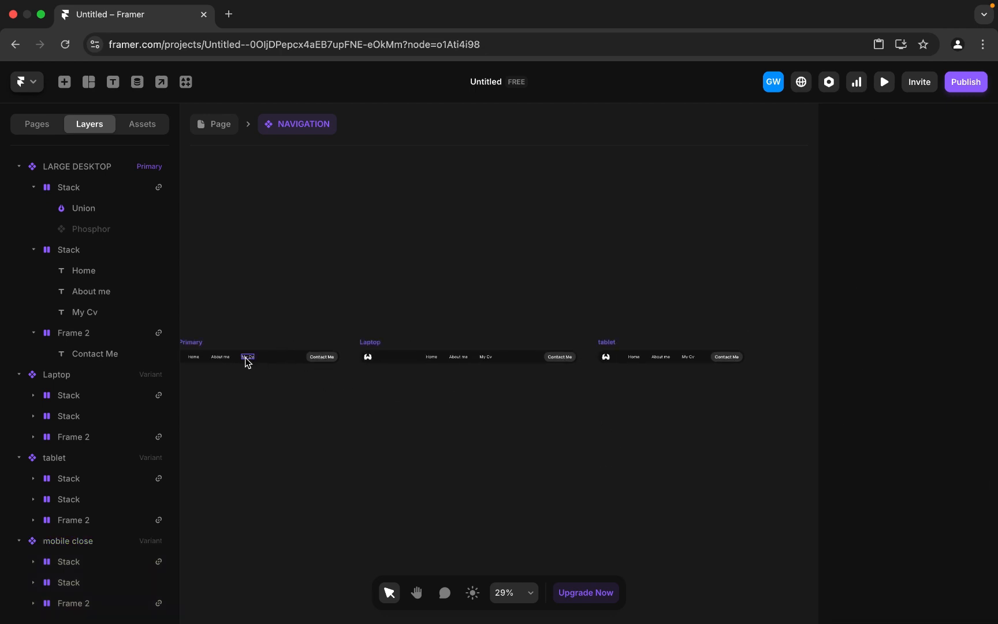
{"action": "scroll", "coordinate": [241, 356], "scroll_direction": "left", "scroll_amount": 2}
{"action": "scroll", "coordinate": [242, 356], "scroll_direction": "down", "scroll_amount": 1}
{"action": "scroll", "coordinate": [220, 343], "scroll_direction": "left", "scroll_amount": 2}
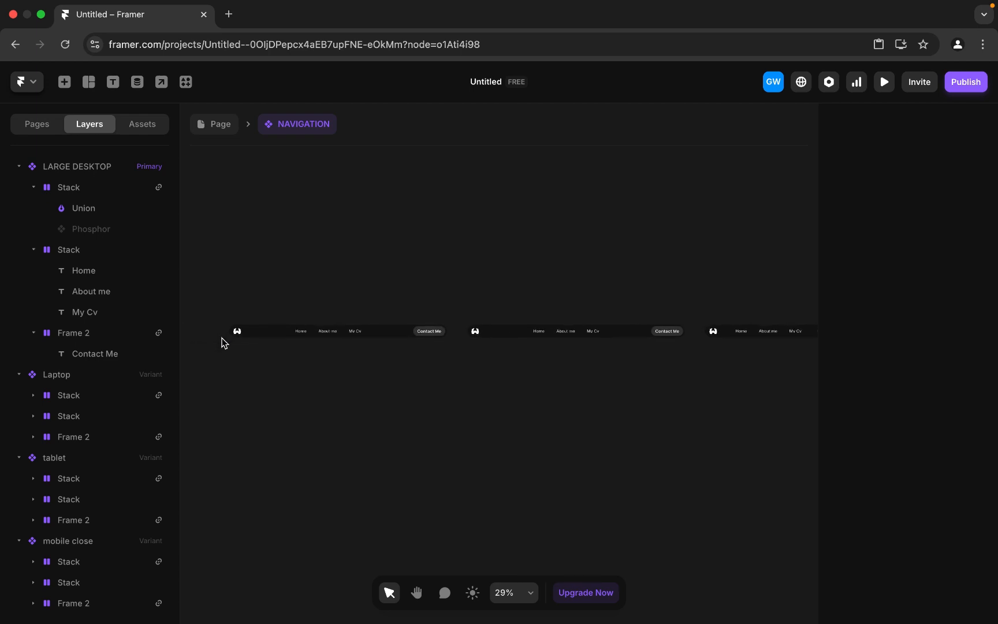
{"action": "scroll", "coordinate": [392, 341], "scroll_direction": "right", "scroll_amount": 5}
{"action": "scroll", "coordinate": [583, 335], "scroll_direction": "up", "scroll_amount": 1}
{"action": "scroll", "coordinate": [629, 333], "scroll_direction": "up", "scroll_amount": 5}
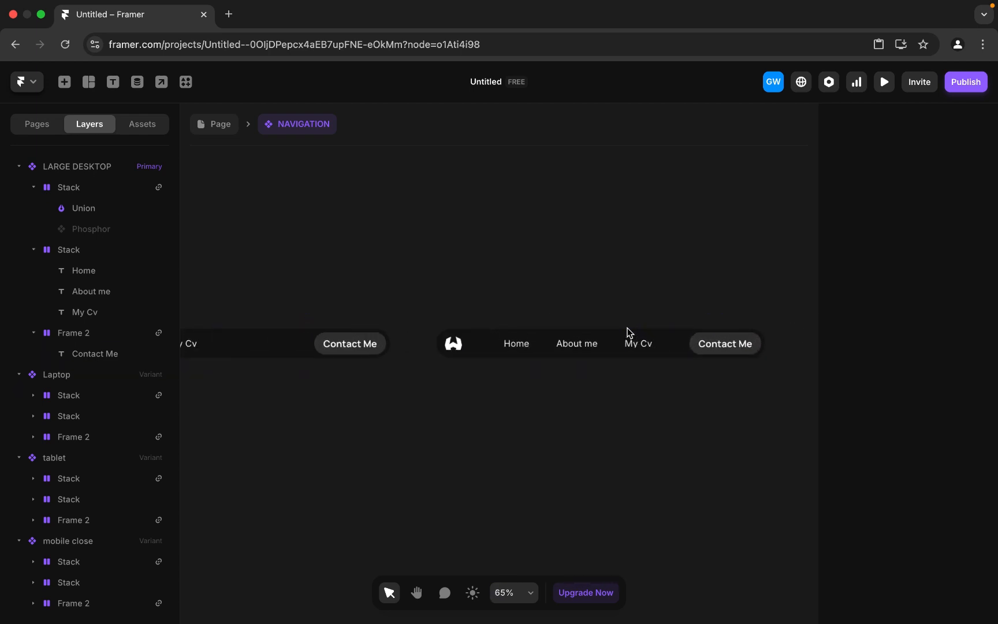
{"action": "scroll", "coordinate": [666, 352], "scroll_direction": "right", "scroll_amount": 10}
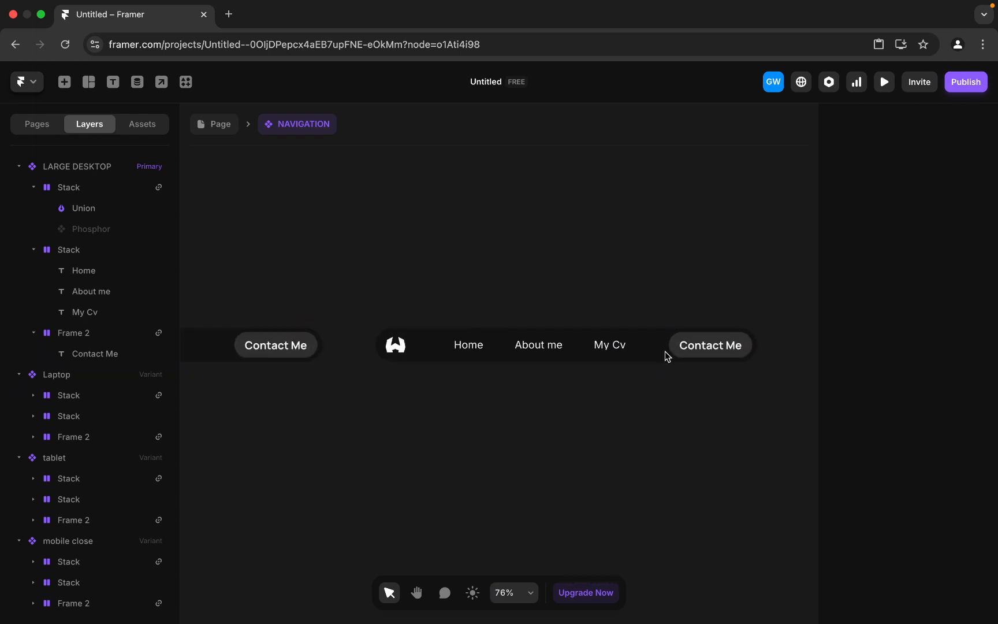
{"action": "scroll", "coordinate": [664, 356], "scroll_direction": "down", "scroll_amount": 2}
{"action": "scroll", "coordinate": [452, 372], "scroll_direction": "up", "scroll_amount": 2}
{"action": "scroll", "coordinate": [454, 376], "scroll_direction": "up", "scroll_amount": 2}
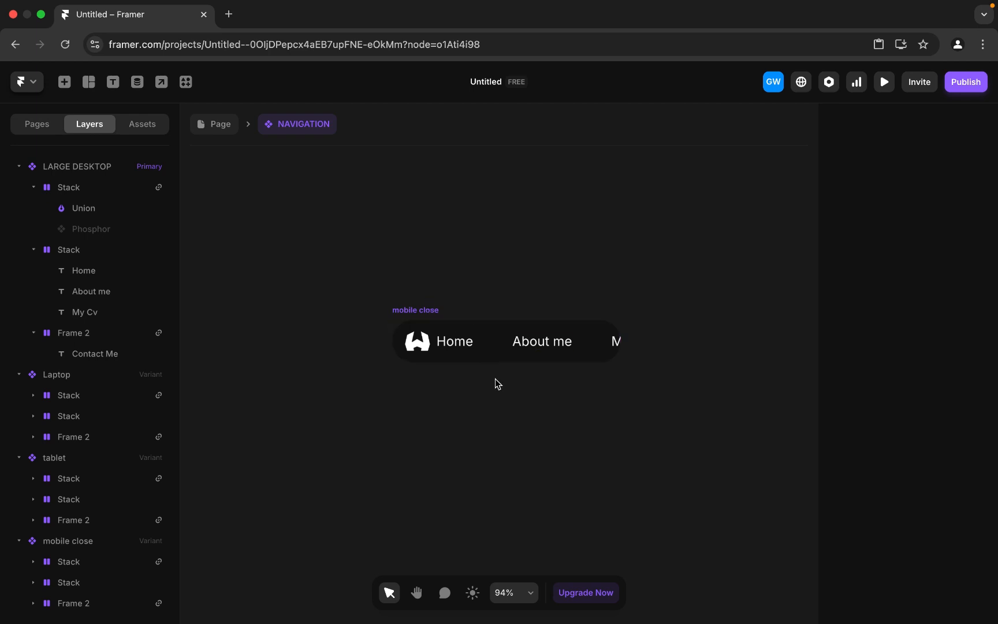
Step: Change the mobile close variant's layout to a vertical direction with Start distribution
{"action": "left_click", "coordinate": [434, 313]}
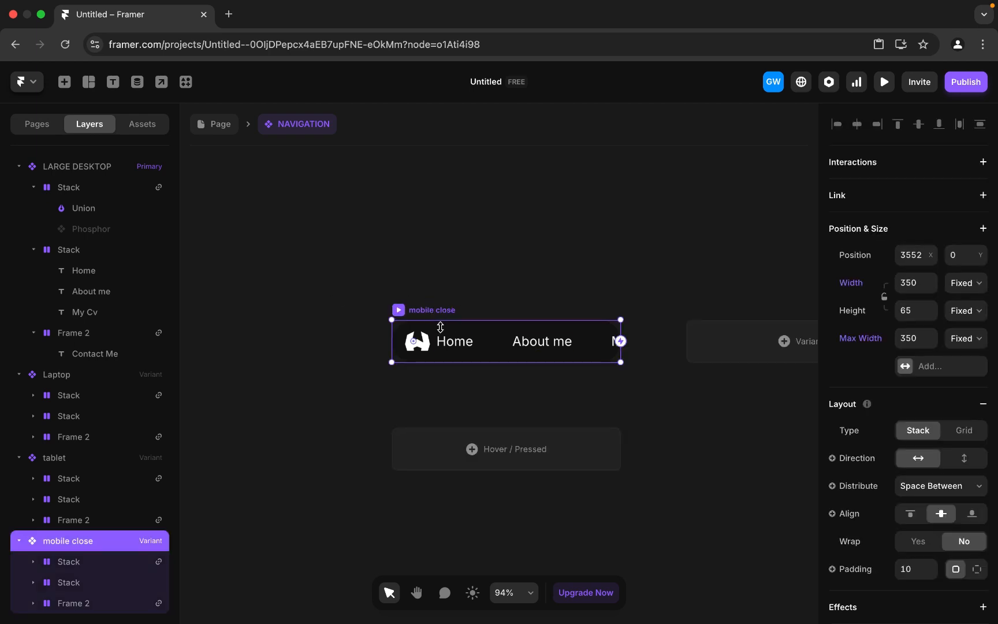
{"action": "scroll", "coordinate": [738, 350], "scroll_direction": "down", "scroll_amount": 5}
{"action": "scroll", "coordinate": [731, 350], "scroll_direction": "right", "scroll_amount": 3}
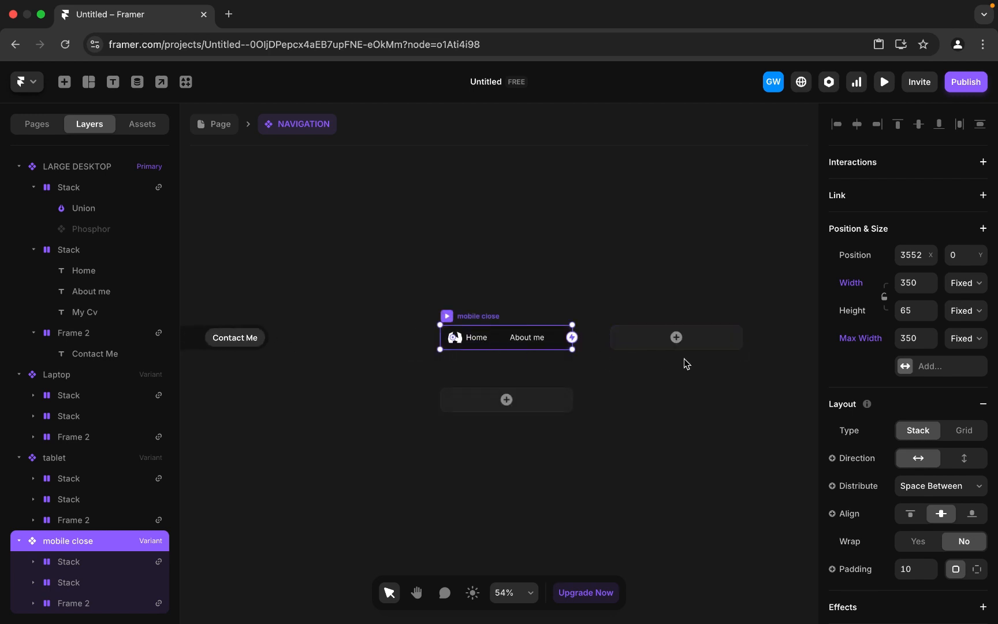
{"action": "scroll", "coordinate": [476, 341], "scroll_direction": "up", "scroll_amount": 5}
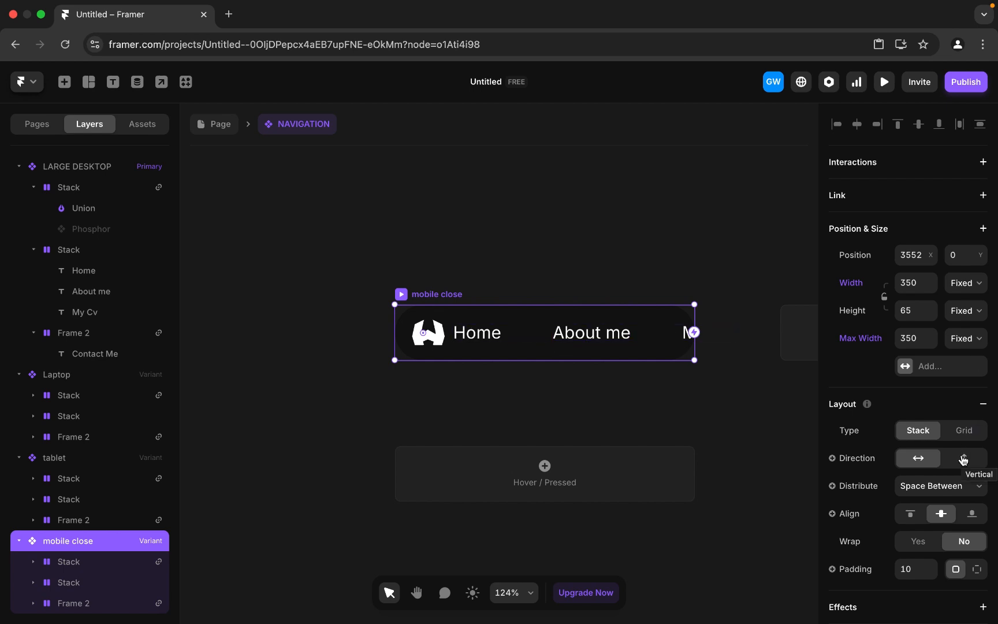
{"action": "left_click", "coordinate": [962, 459]}
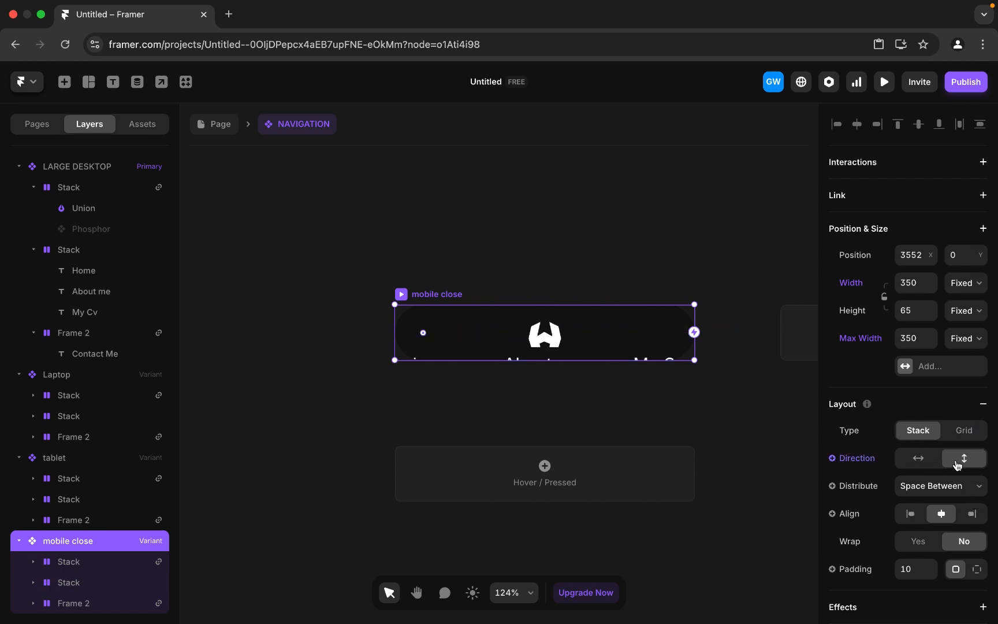
{"action": "left_click", "coordinate": [975, 488]}
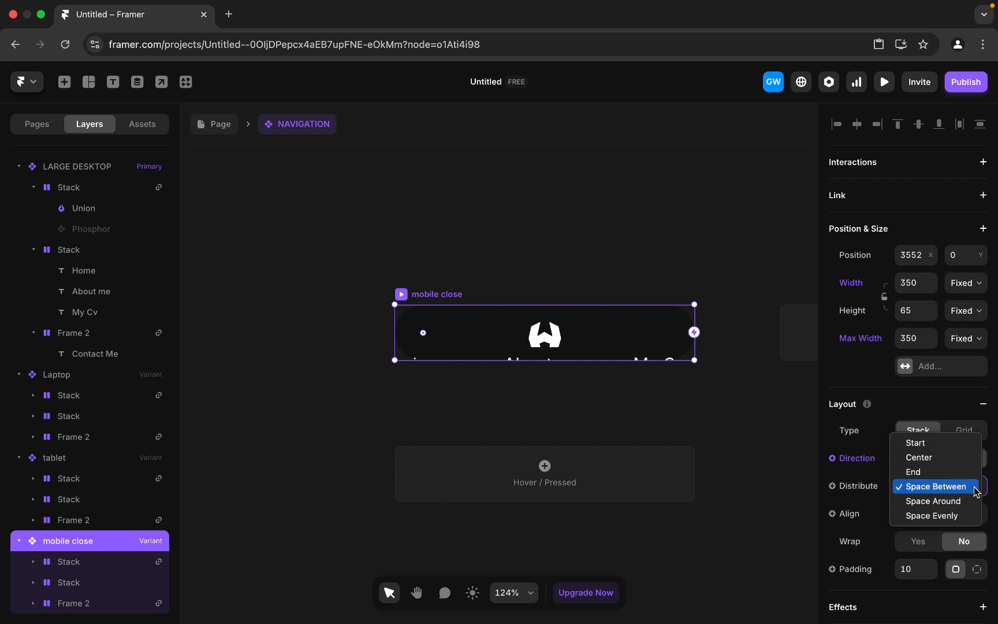
{"action": "left_click", "coordinate": [935, 443]}
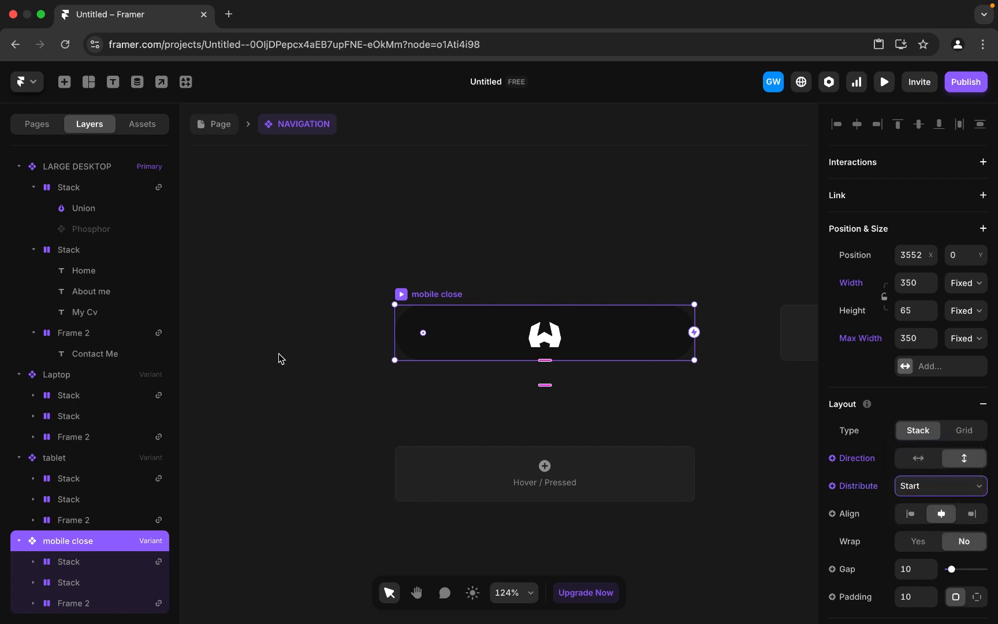
Step: Set the mobile close variant's height to Fit Content
{"action": "left_click", "coordinate": [81, 586]}
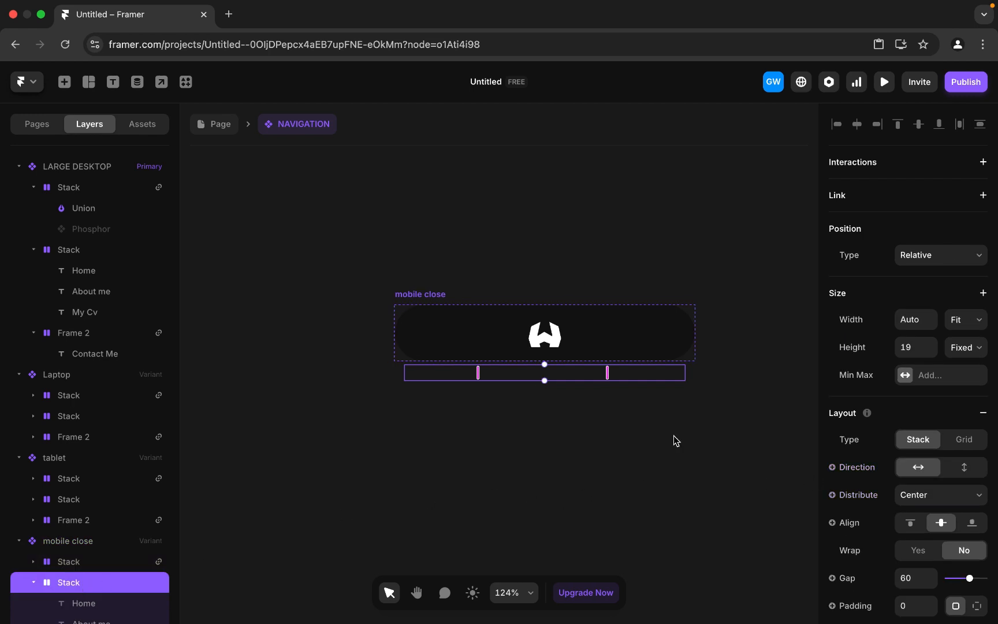
{"action": "left_click", "coordinate": [429, 296]}
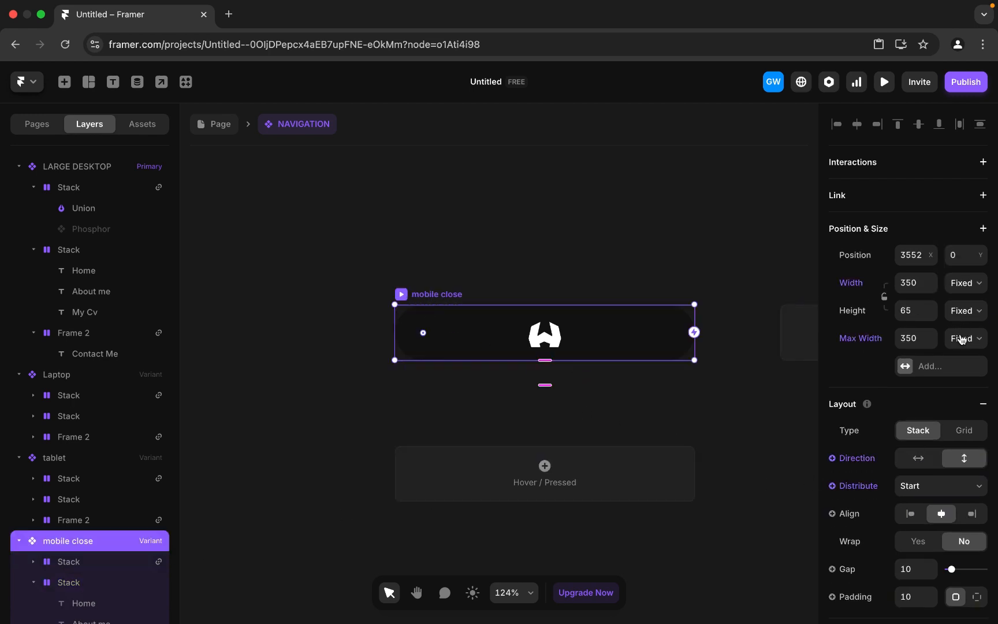
{"action": "left_click", "coordinate": [970, 312]}
{"action": "left_click", "coordinate": [959, 353]}
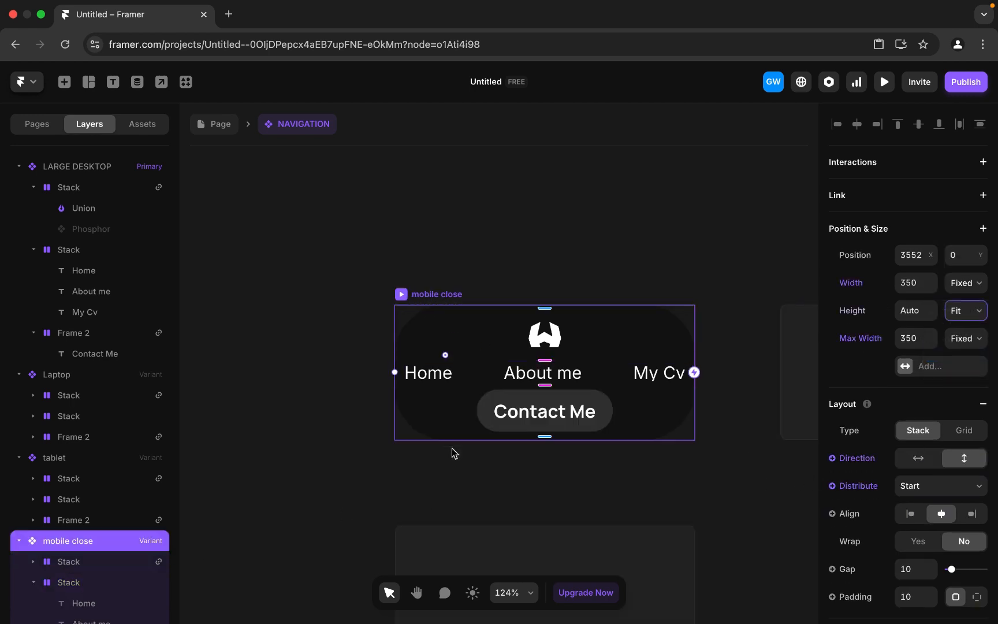
Step: Hide the links stack and the Contact Me button in the mobile close variant
{"action": "left_click", "coordinate": [470, 372]}
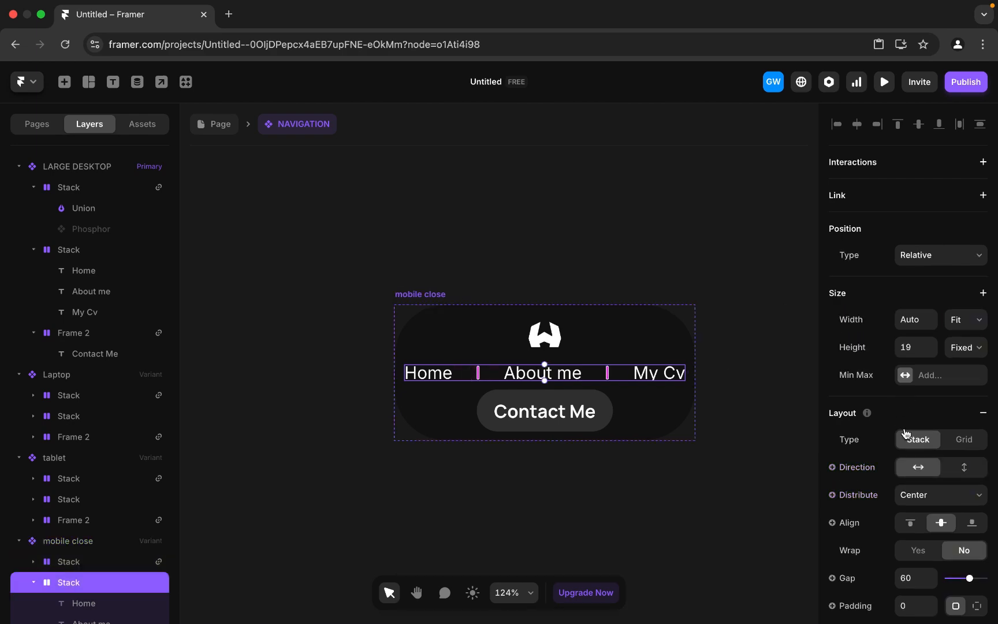
{"action": "scroll", "coordinate": [905, 433], "scroll_direction": "down", "scroll_amount": 8}
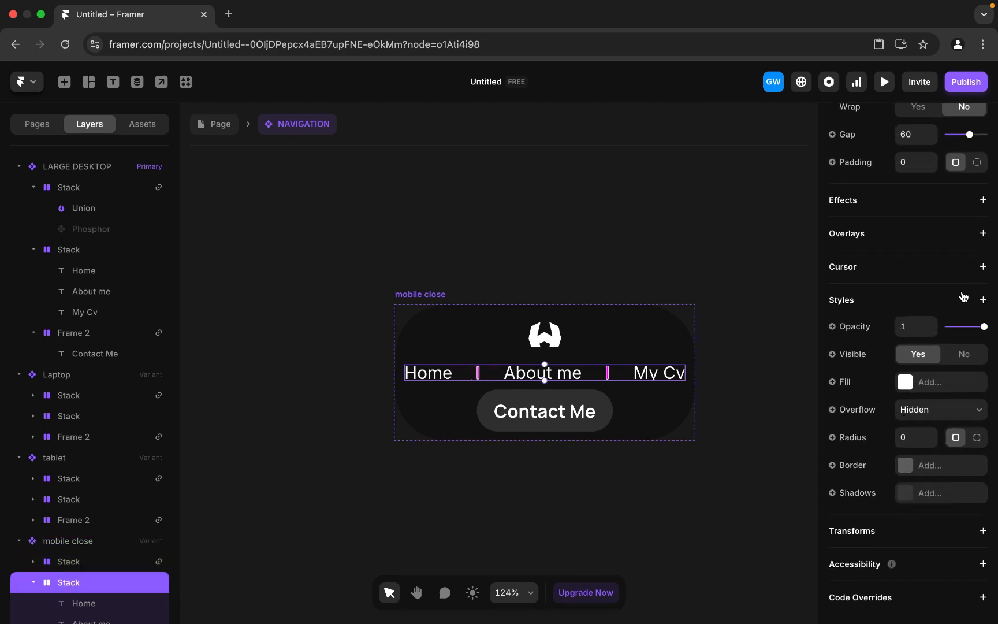
{"action": "left_click", "coordinate": [963, 354]}
{"action": "left_click", "coordinate": [546, 405]}
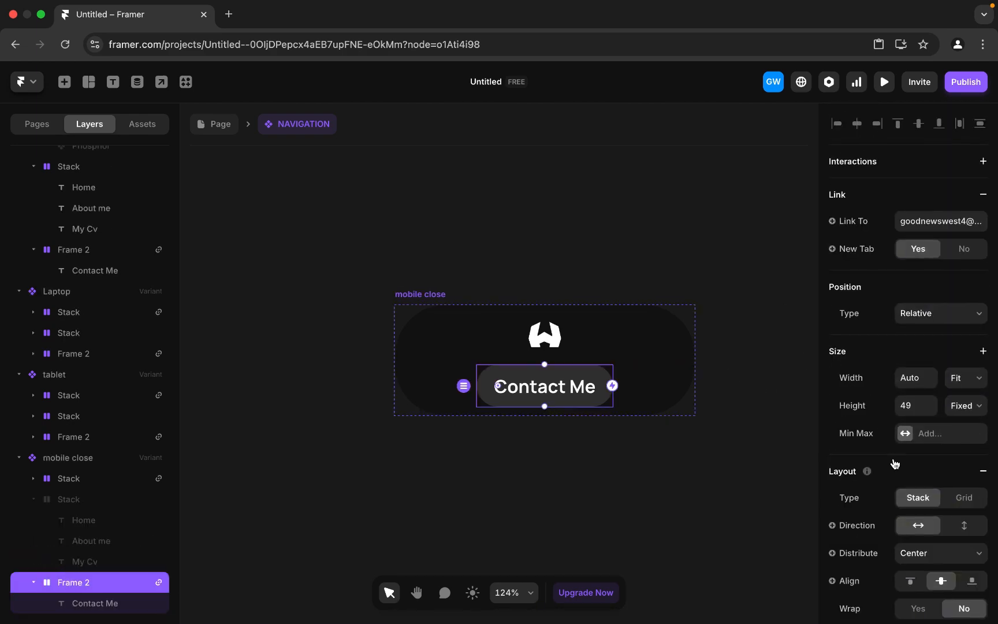
{"action": "scroll", "coordinate": [893, 462], "scroll_direction": "down", "scroll_amount": 10}
{"action": "left_click", "coordinate": [963, 296]}
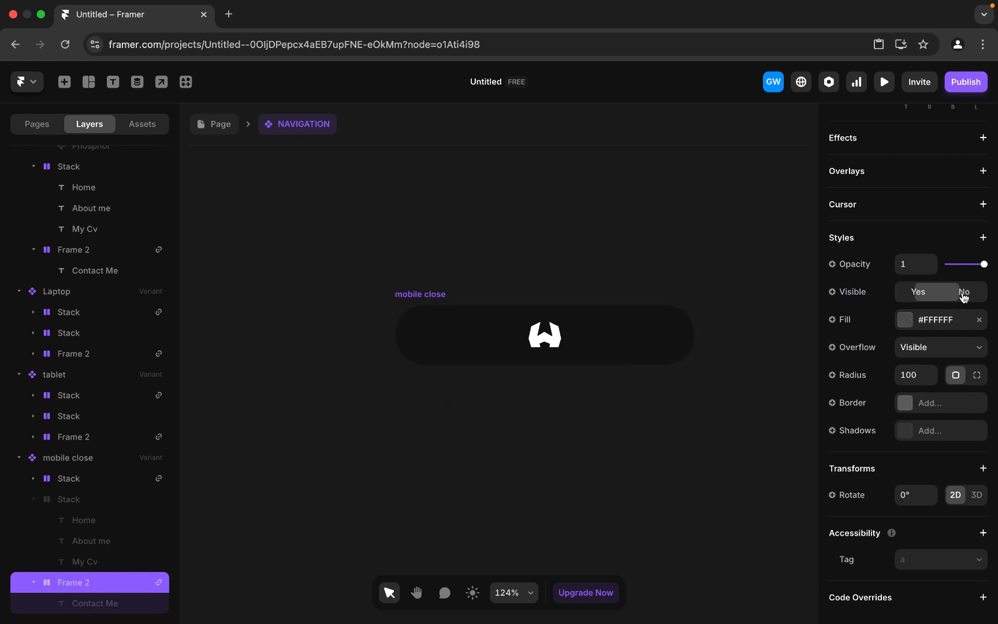
Step: Make the Phosphor list icon beside the logo visible in the mobile close variant
{"action": "left_click", "coordinate": [570, 332]}
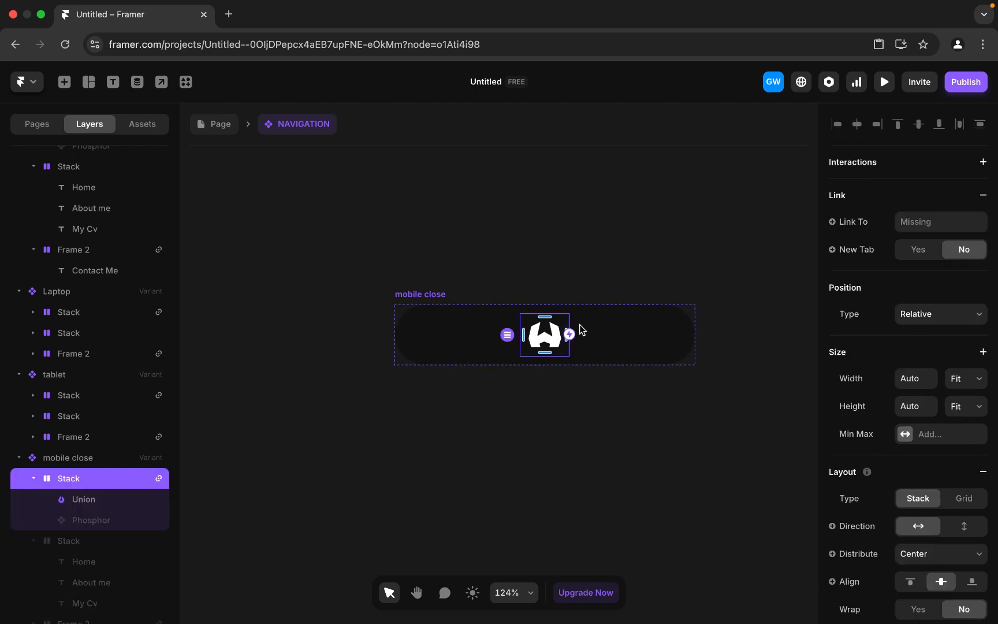
{"action": "left_click", "coordinate": [100, 522]}
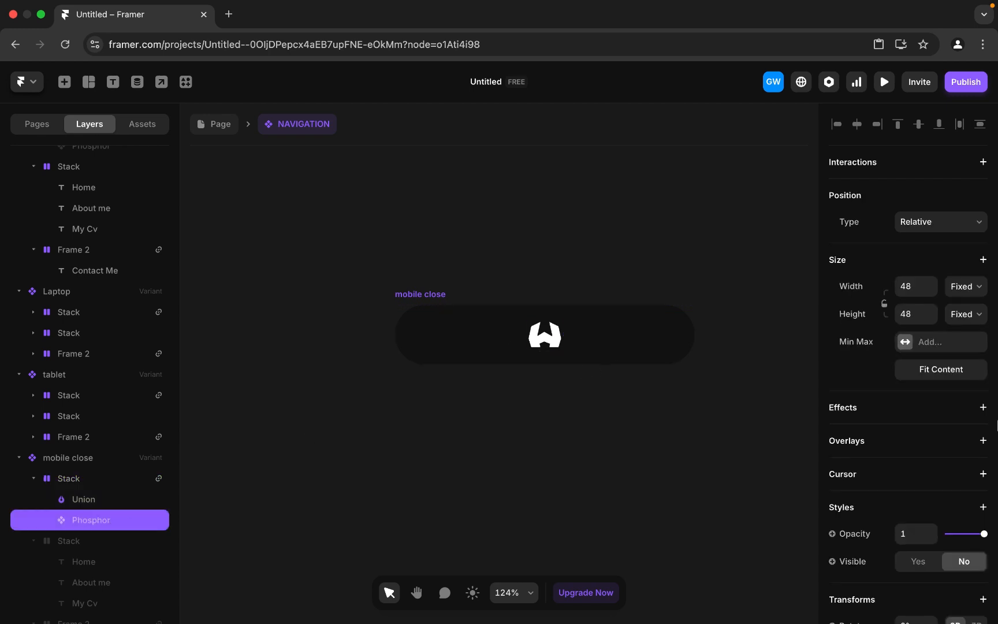
{"action": "scroll", "coordinate": [889, 420], "scroll_direction": "down", "scroll_amount": 5}
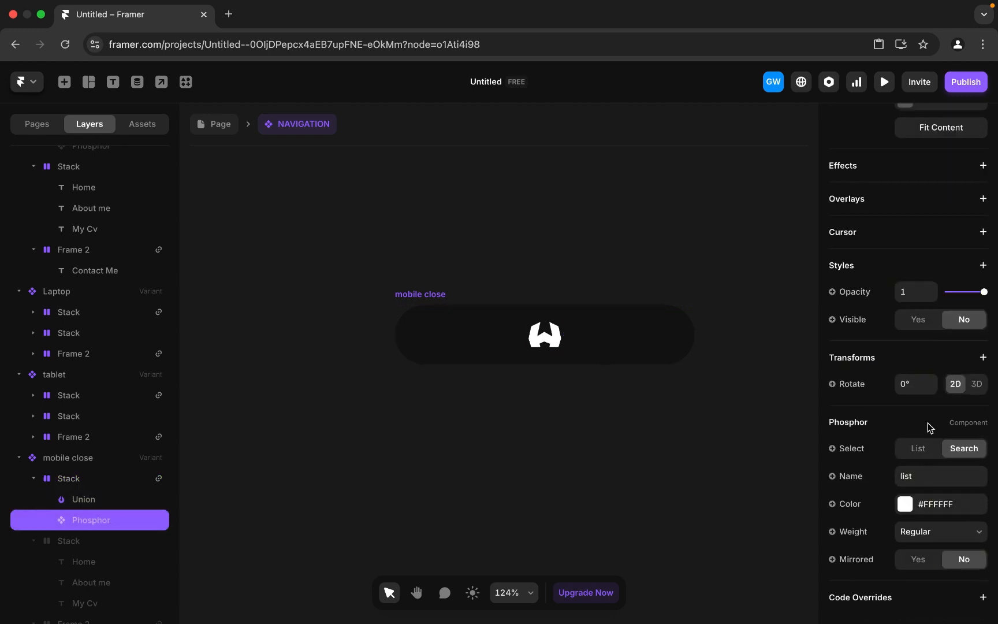
{"action": "scroll", "coordinate": [903, 467], "scroll_direction": "up", "scroll_amount": 3}
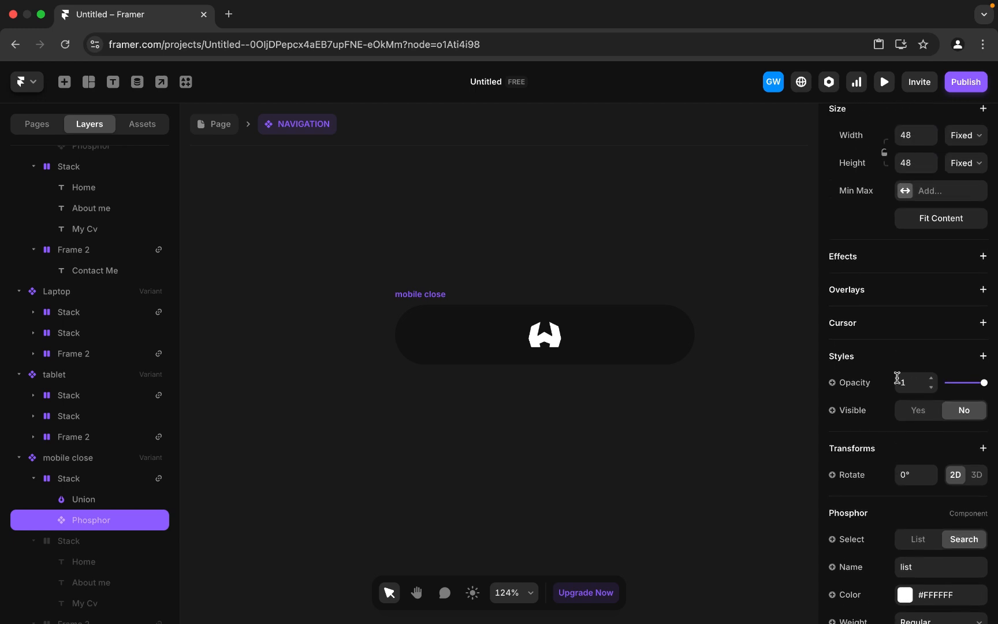
{"action": "left_click", "coordinate": [918, 410]}
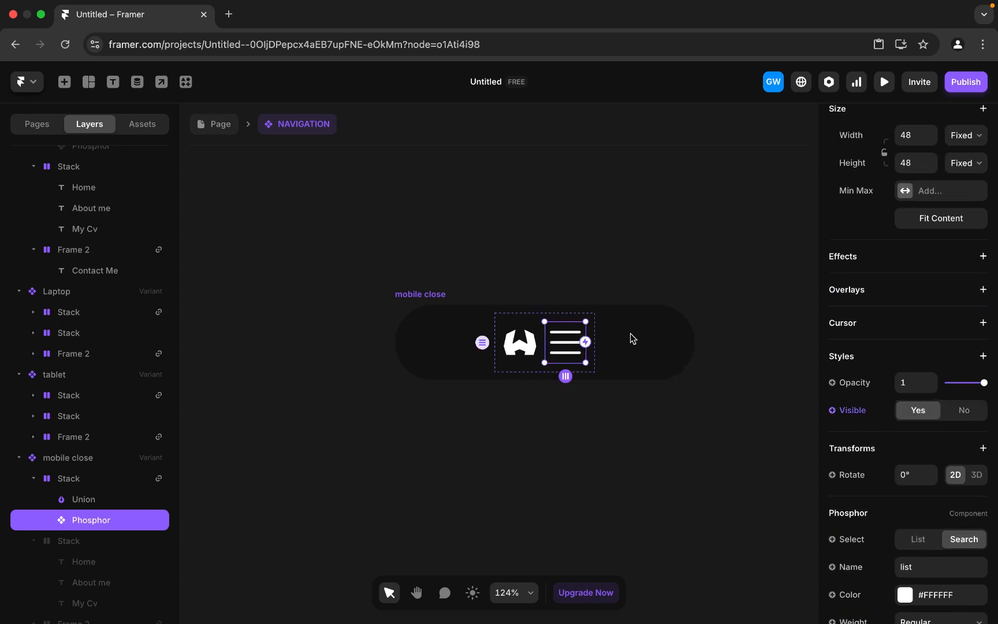
Step: Set the mobile close variant's logo-and-icon stack to Fill width with Space Between distribution
{"action": "left_click", "coordinate": [536, 327]}
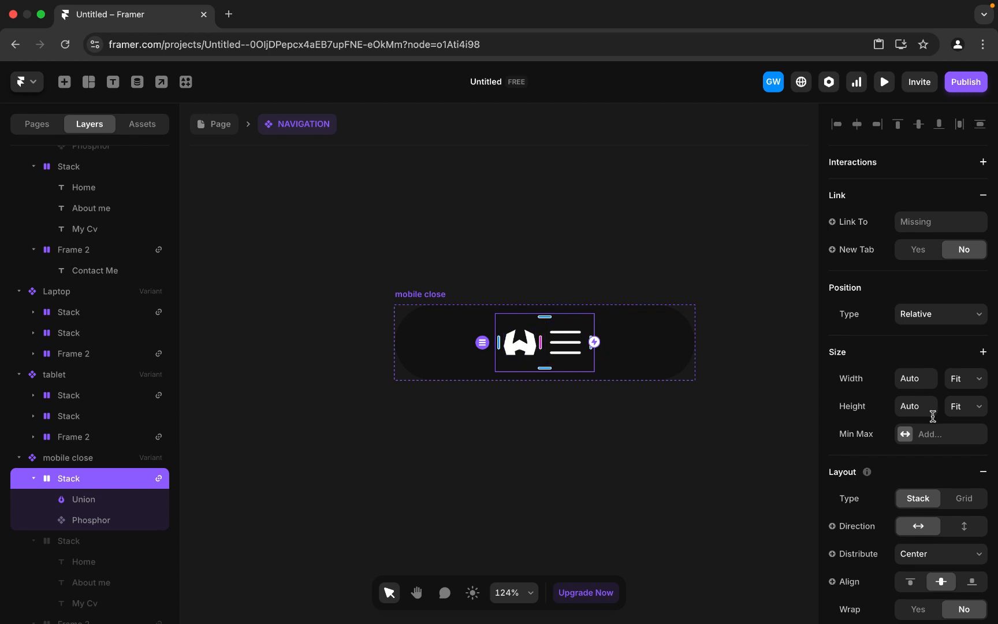
{"action": "scroll", "coordinate": [955, 422], "scroll_direction": "down", "scroll_amount": 1}
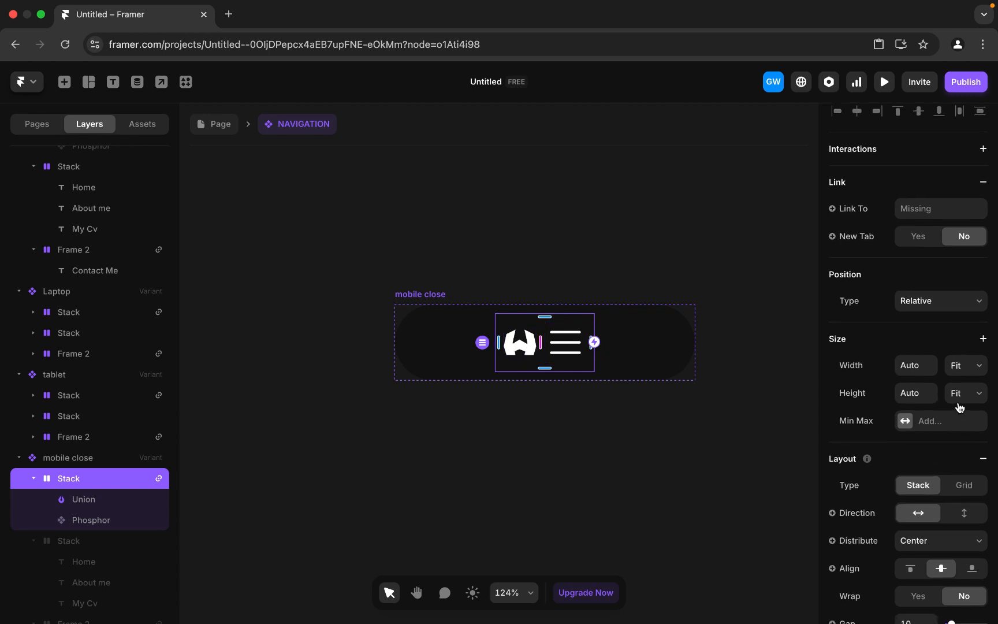
{"action": "left_click", "coordinate": [976, 378]}
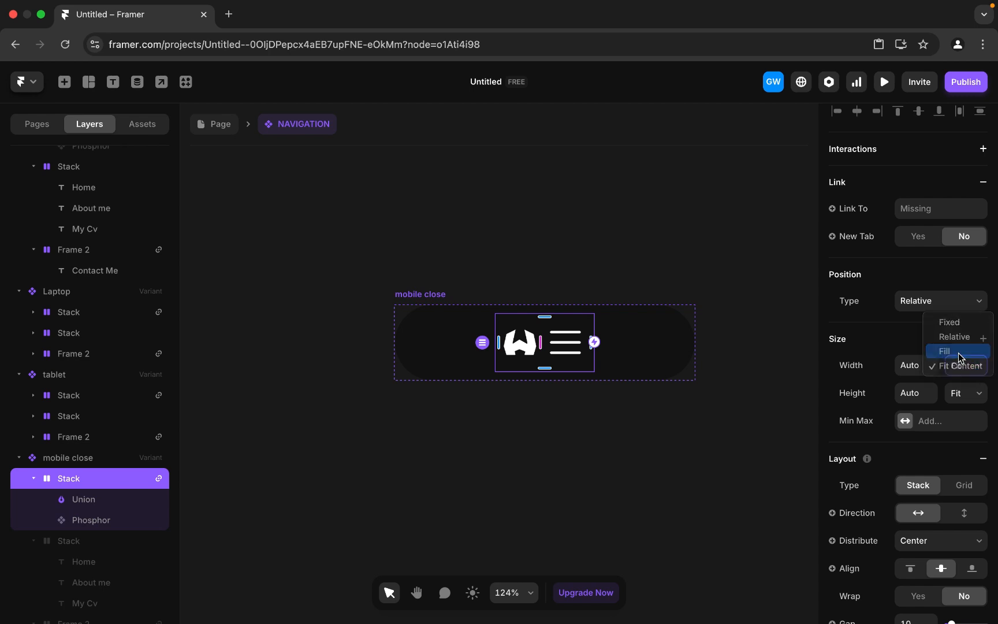
{"action": "left_click", "coordinate": [961, 351]}
{"action": "left_click", "coordinate": [931, 538]}
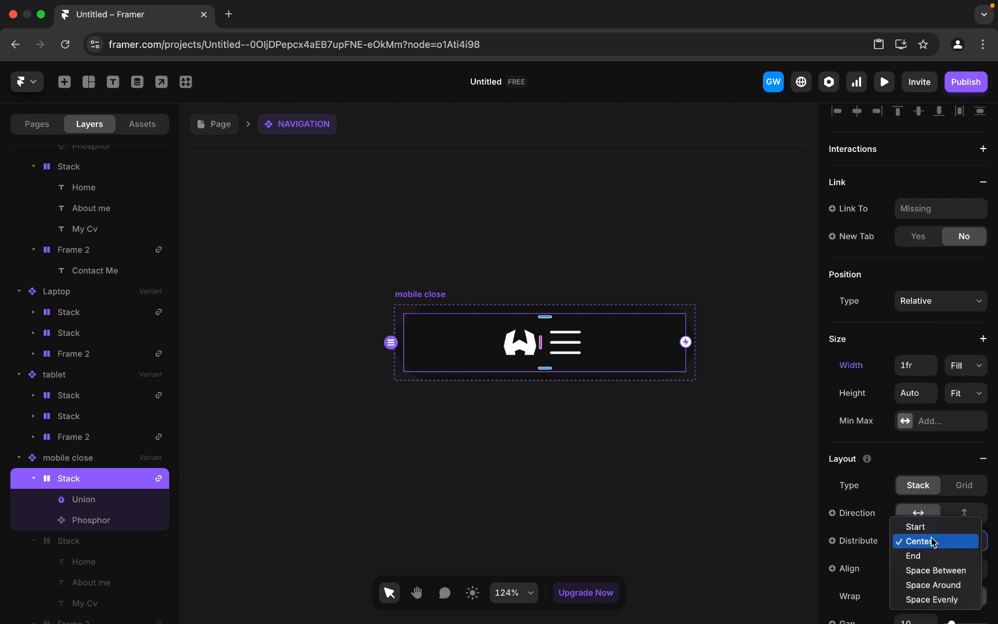
{"action": "left_click", "coordinate": [931, 569]}
{"action": "left_click", "coordinate": [616, 428]}
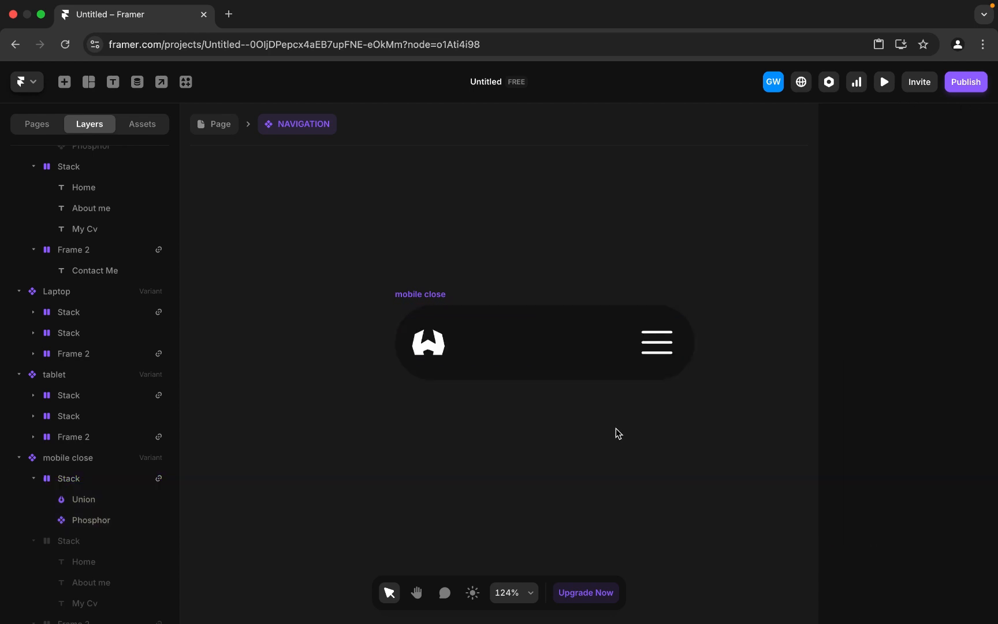
Step: Set the padding of the mobile close variant's logo-and-icon stack to 0
{"action": "left_click", "coordinate": [531, 326]}
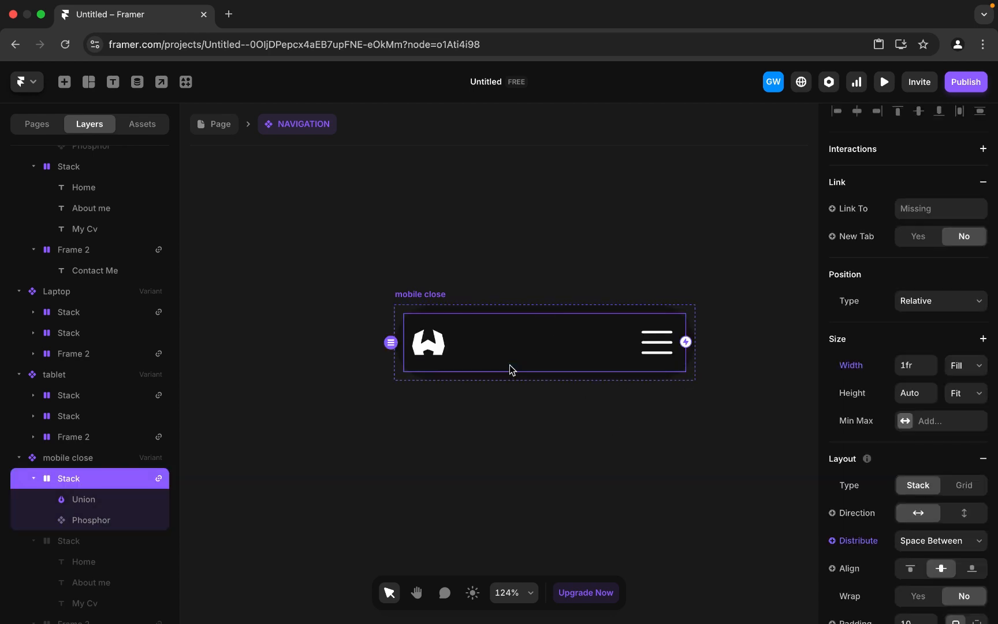
{"action": "left_click", "coordinate": [653, 340]}
{"action": "left_click", "coordinate": [488, 353]}
{"action": "scroll", "coordinate": [961, 519], "scroll_direction": "down", "scroll_amount": 5}
{"action": "left_click", "coordinate": [906, 473]}
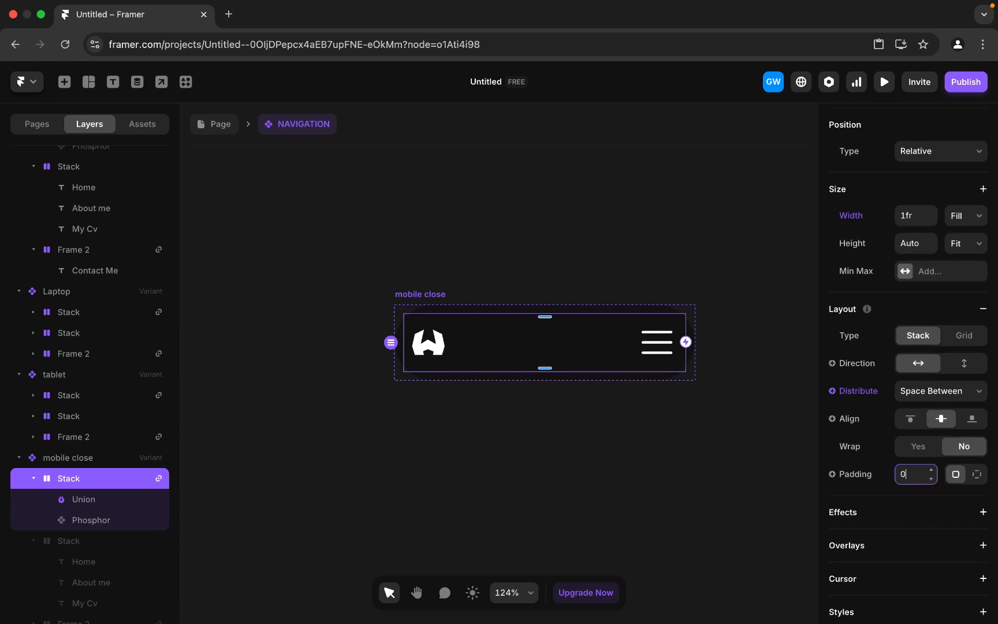
{"action": "left_click", "coordinate": [617, 434]}
{"action": "left_click", "coordinate": [543, 330]}
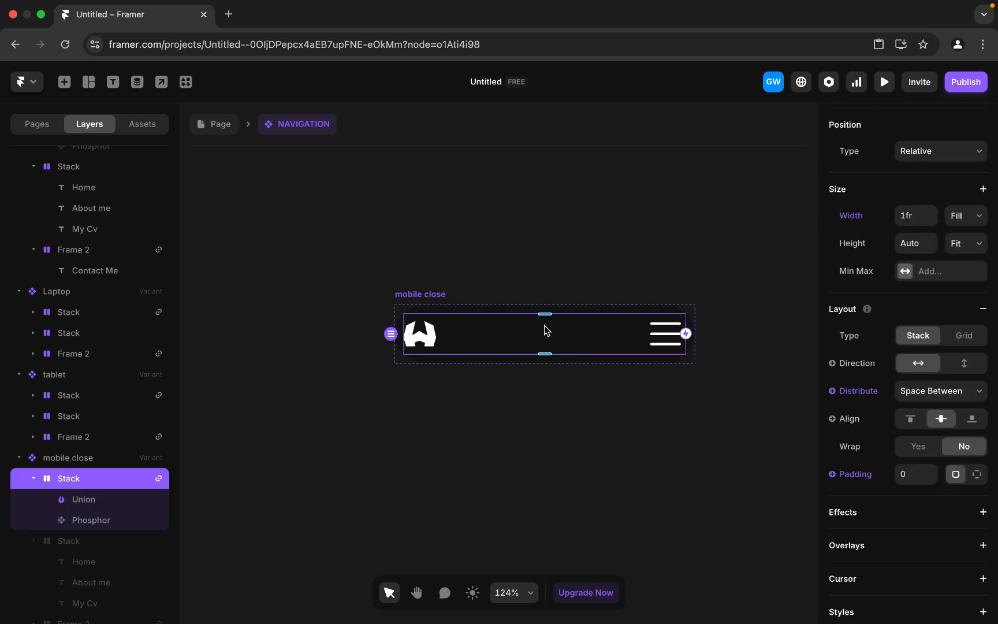
Step: Increase the mobile close variant's padding to 13 on all sides
{"action": "left_click", "coordinate": [410, 292]}
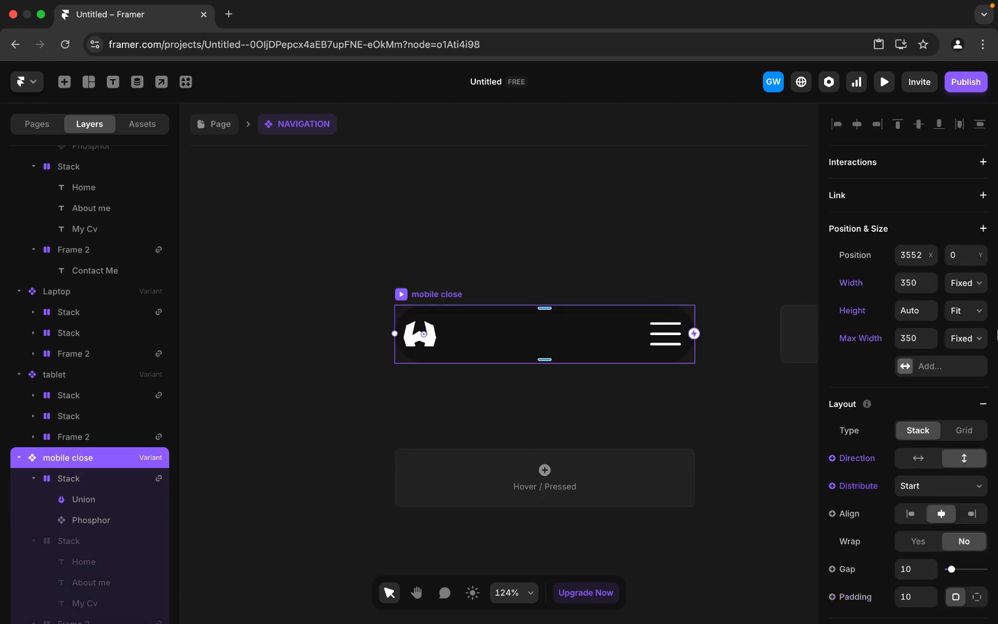
{"action": "scroll", "coordinate": [939, 472], "scroll_direction": "down", "scroll_amount": 2}
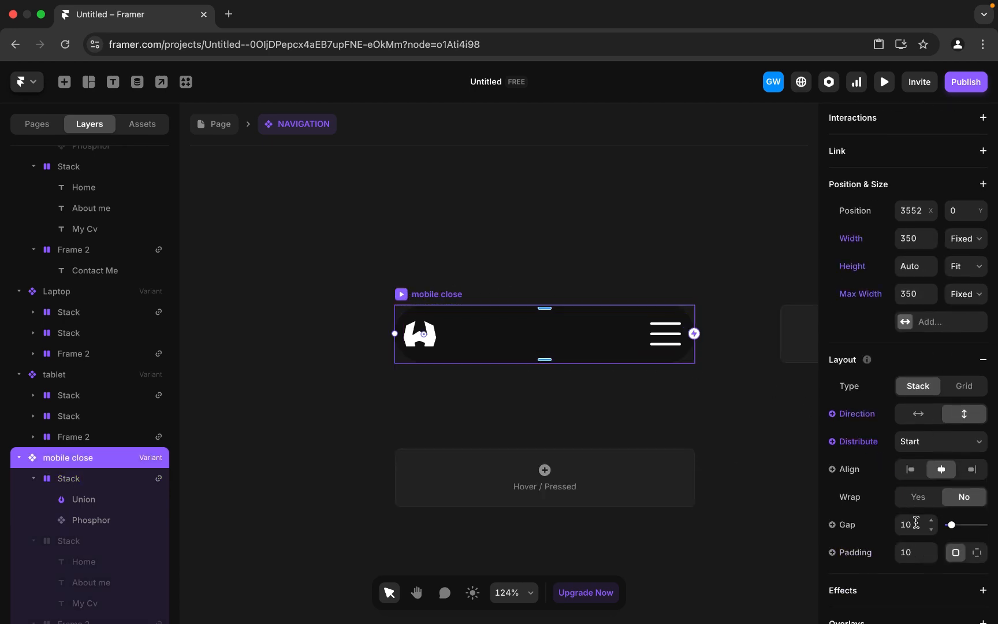
{"action": "left_click", "coordinate": [932, 549]}
{"action": "left_click", "coordinate": [932, 549]}
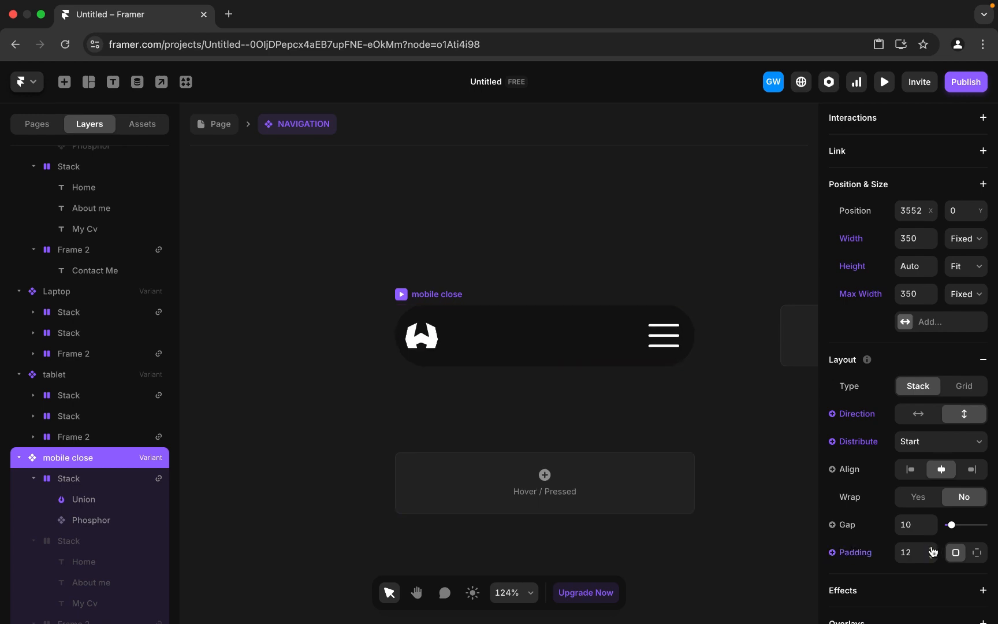
{"action": "left_click", "coordinate": [933, 549]}
Step: Switch the mobile close variant to individual side padding and set its top and bottom padding to 0
{"action": "left_click", "coordinate": [985, 555]}
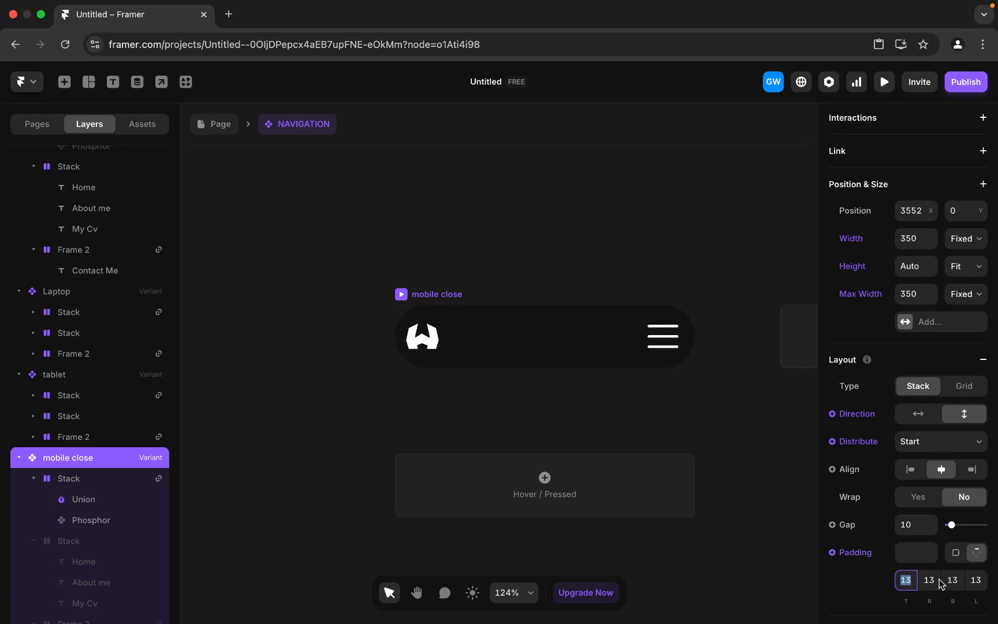
{"action": "left_click", "coordinate": [929, 580]}
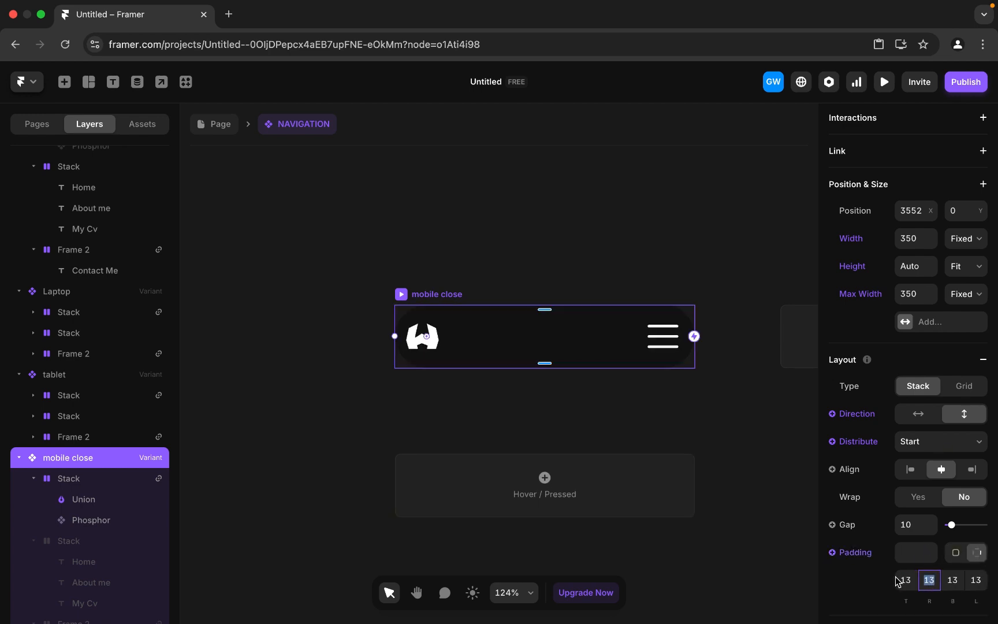
{"action": "left_click", "coordinate": [907, 580]}
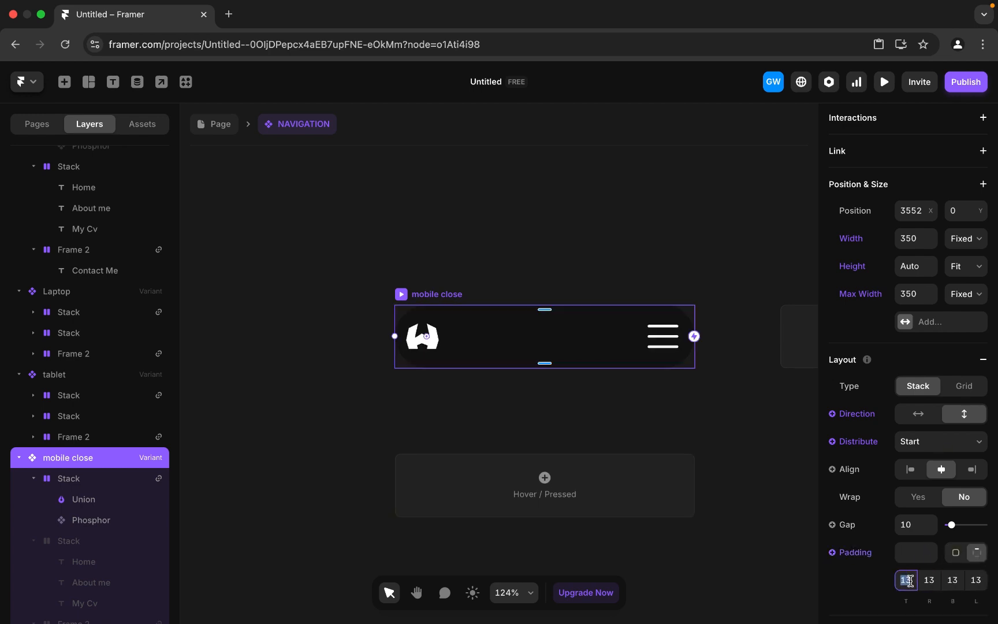
{"action": "left_click", "coordinate": [950, 580]}
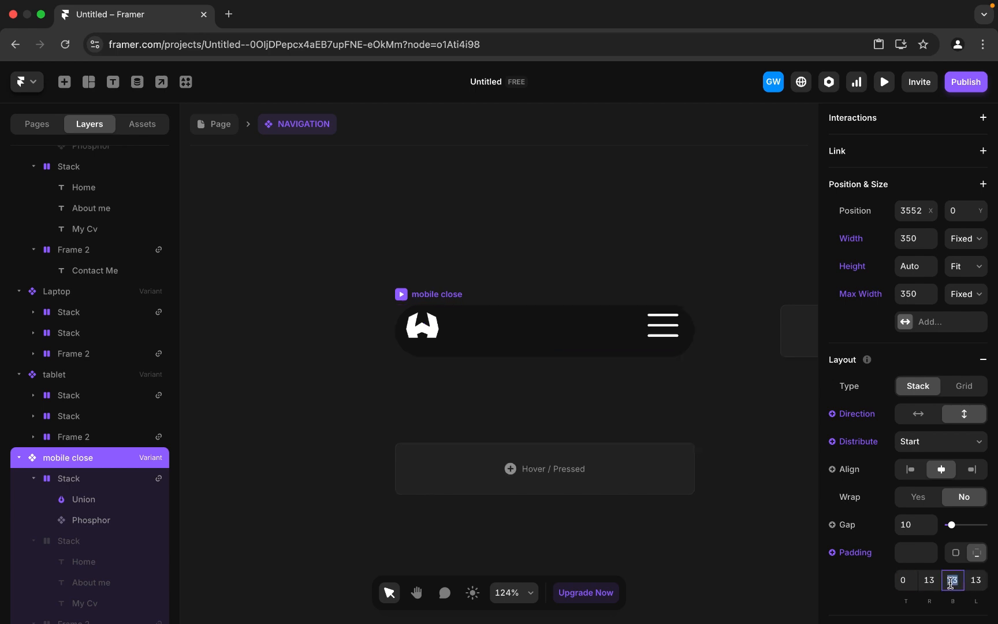
{"action": "type", "text": "0"}
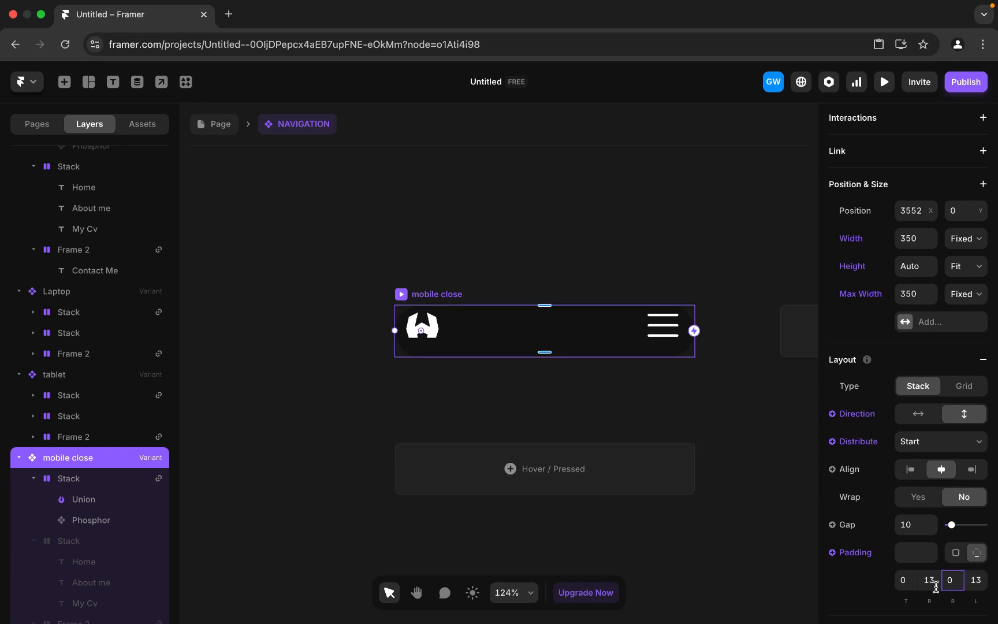
{"action": "key", "text": "shift+Tab"}
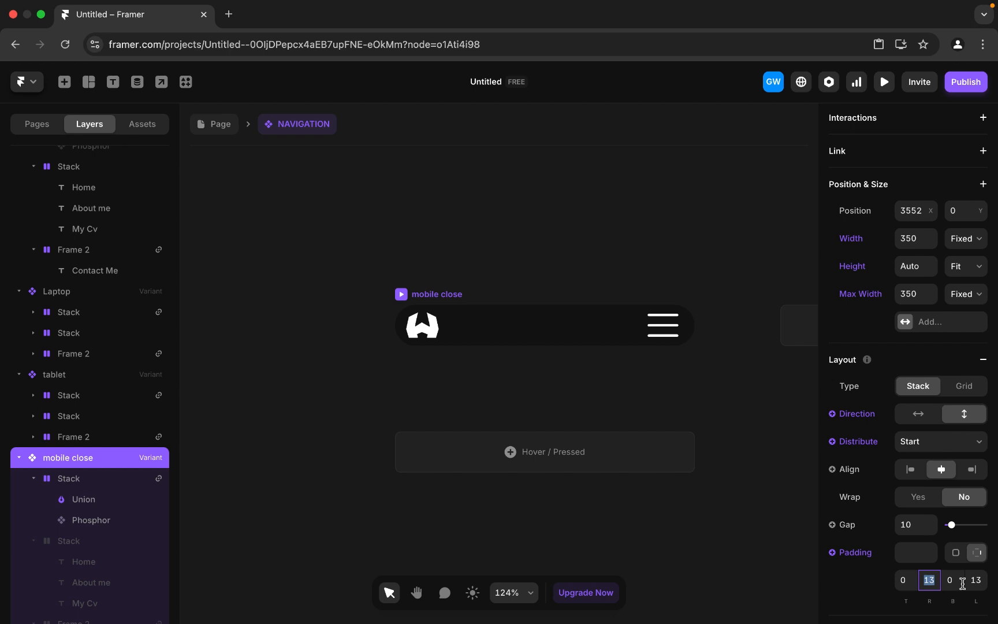
Step: Set the mobile close variant's top and bottom padding to 10
{"action": "left_click", "coordinate": [956, 582]}
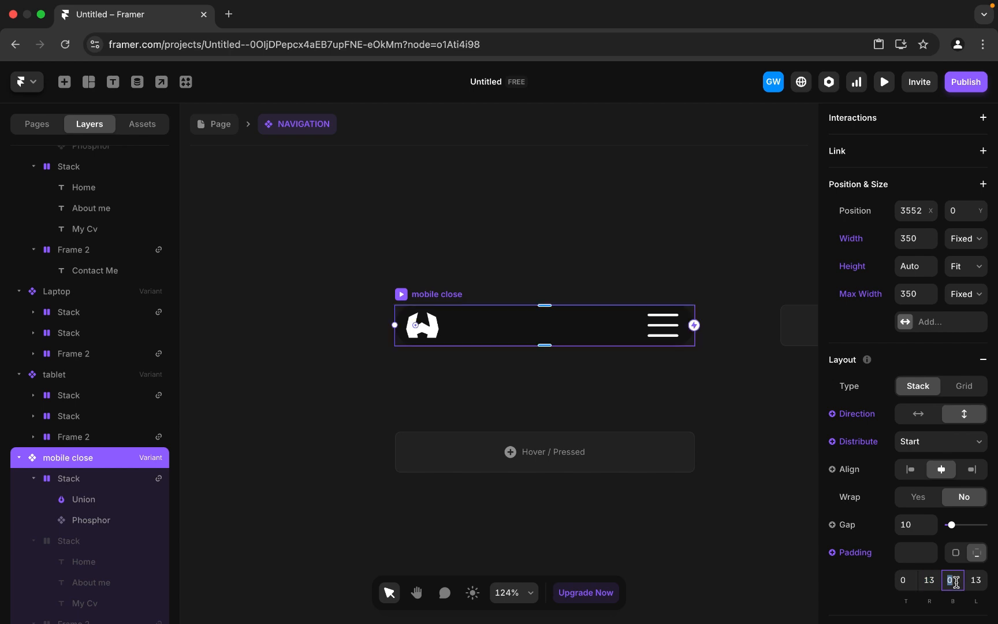
{"action": "type", "text": "010"}
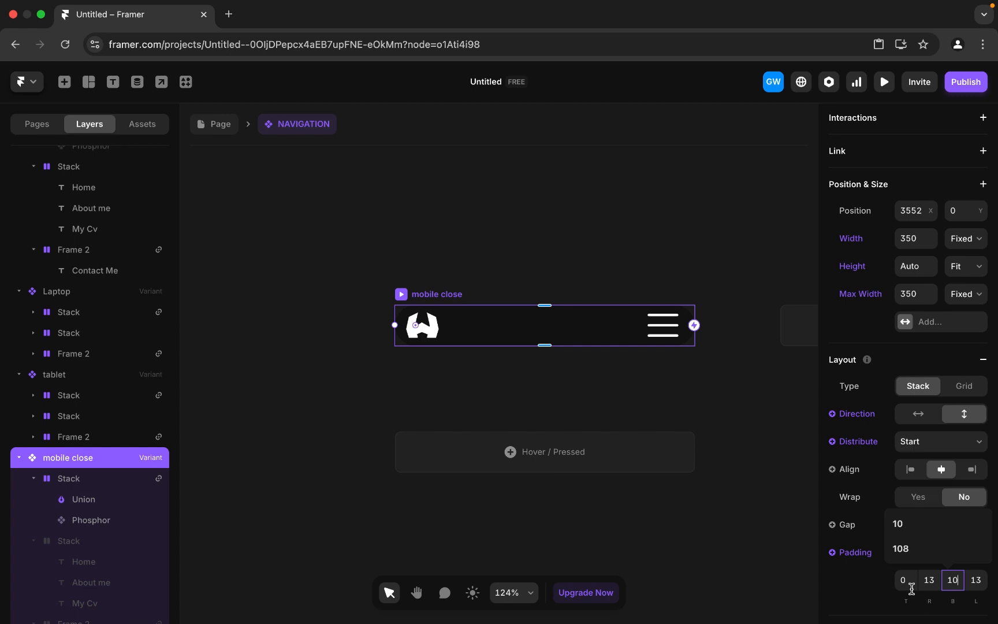
{"action": "left_click", "coordinate": [908, 581]}
{"action": "type", "text": "10"}
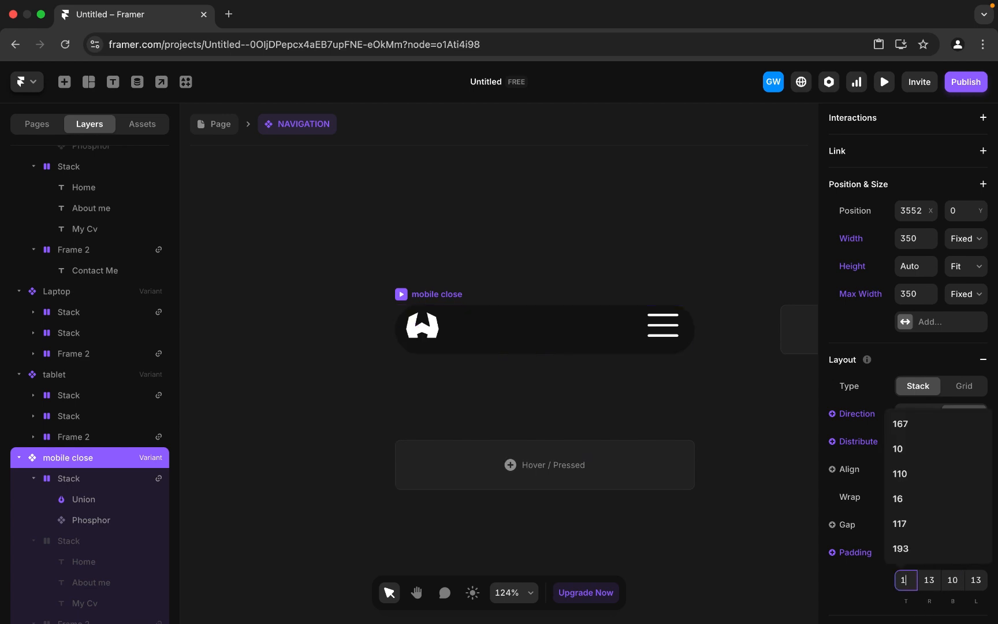
{"action": "key", "text": "Return"}
{"action": "left_click", "coordinate": [682, 430]}
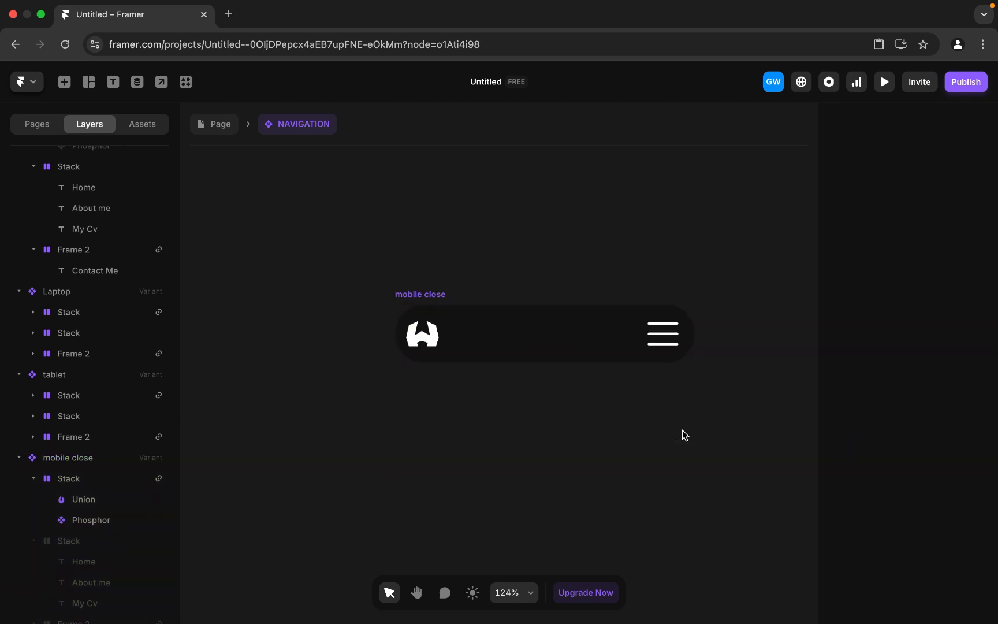
Step: Shrink the hamburger list icon in the mobile close variant slightly
{"action": "left_click", "coordinate": [648, 334]}
{"action": "left_click_drag", "start_coordinate": [642, 313], "coordinate": [649, 315]}
{"action": "left_click", "coordinate": [599, 466]}
{"action": "scroll", "coordinate": [486, 303], "scroll_direction": "down", "scroll_amount": 5}
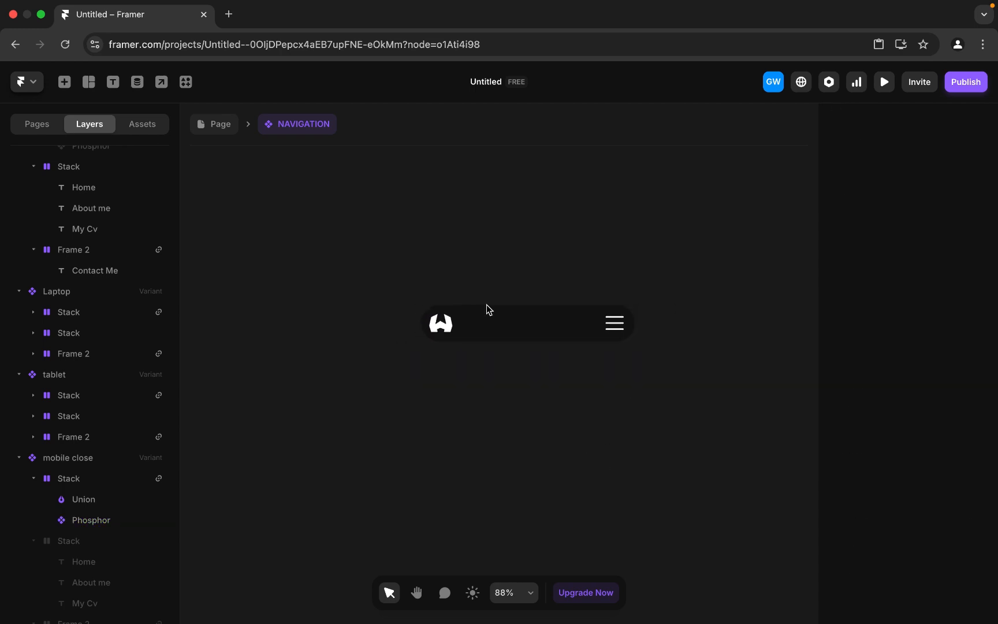
Step: Add a new variant based on the mobile close variant and name it "mobile open"
{"action": "left_click", "coordinate": [460, 295]}
{"action": "left_click", "coordinate": [746, 362]}
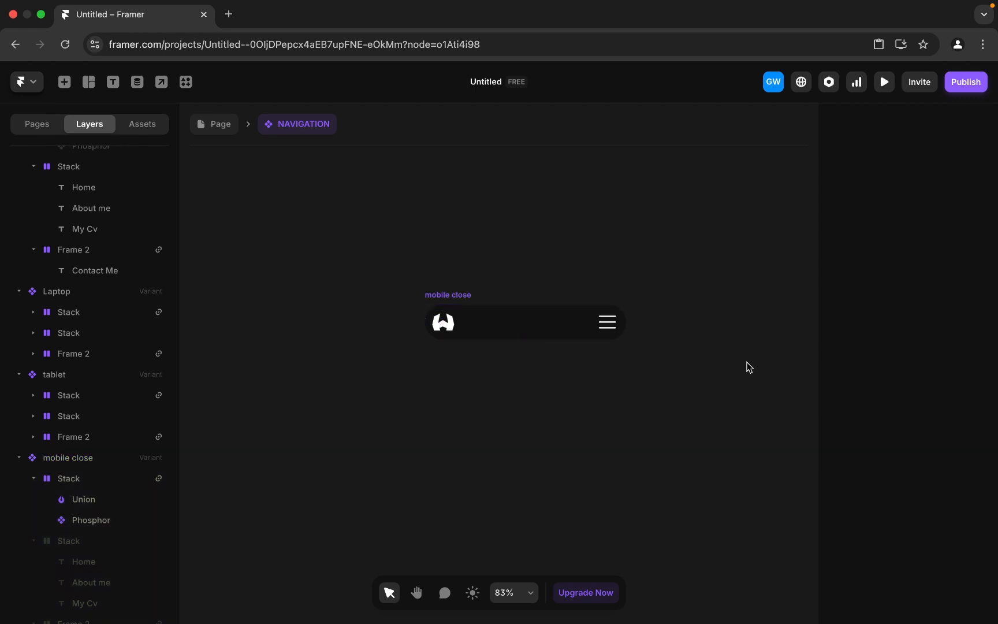
{"action": "left_click", "coordinate": [474, 295]}
{"action": "left_click", "coordinate": [716, 340]}
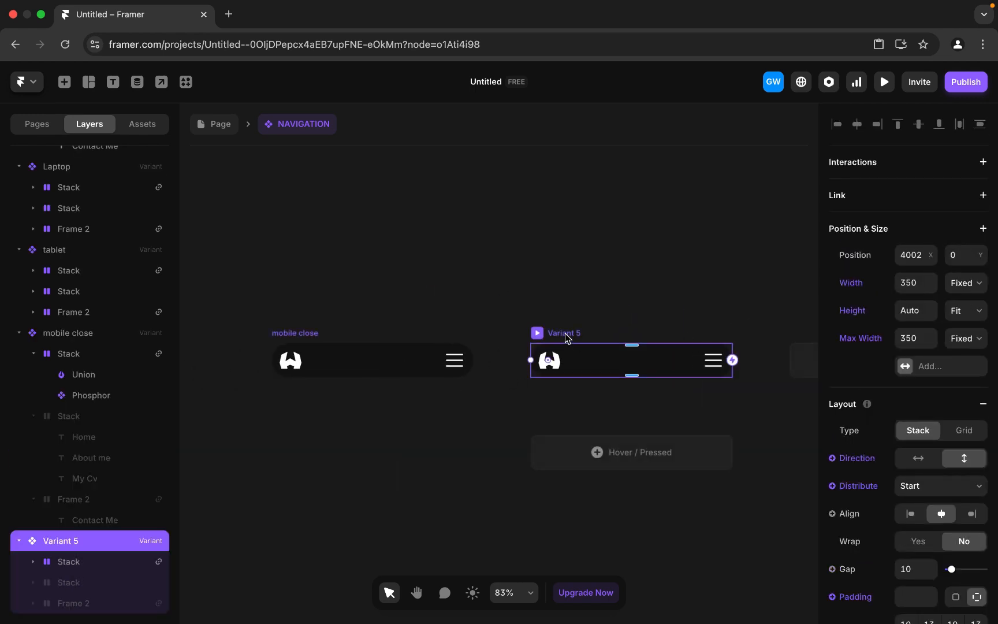
{"action": "double_click", "coordinate": [62, 541]}
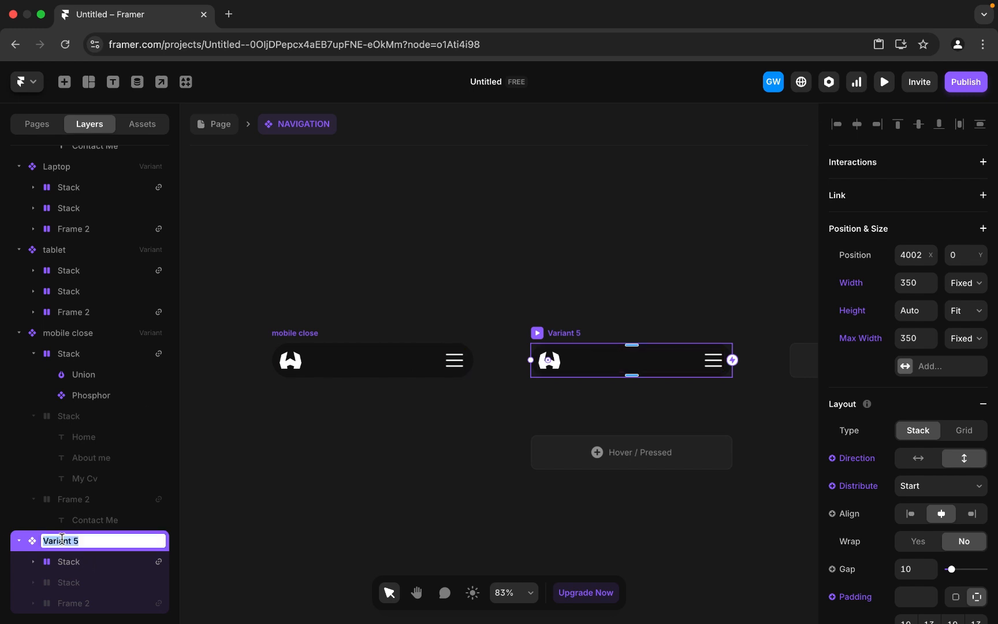
{"action": "type", "text": "mobile open"}
Step: Make the links stack and the Contact Me button visible in the mobile open variant
{"action": "left_click", "coordinate": [88, 577]}
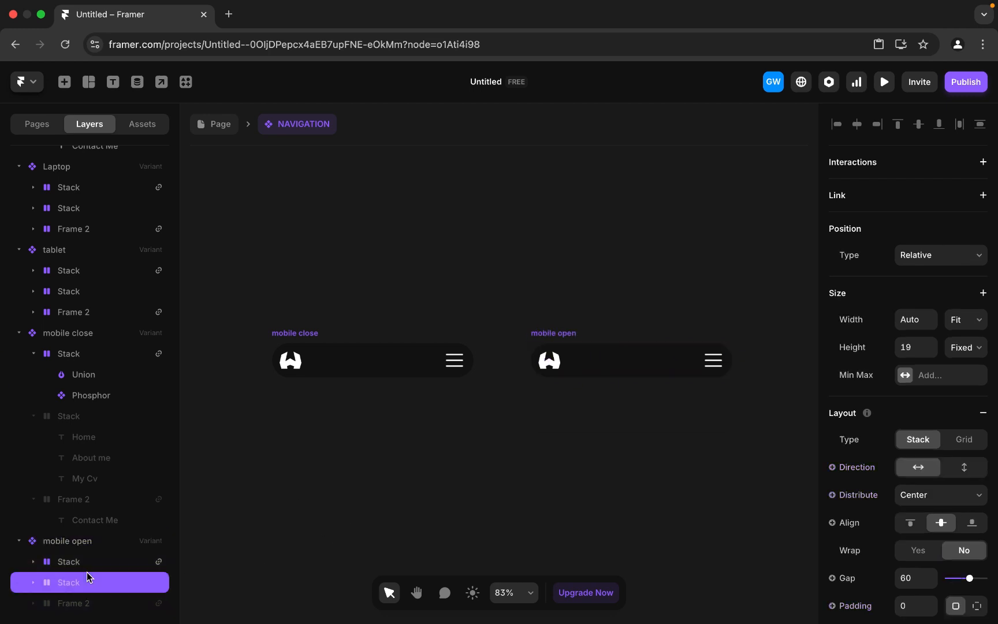
{"action": "scroll", "coordinate": [956, 493], "scroll_direction": "down", "scroll_amount": 6}
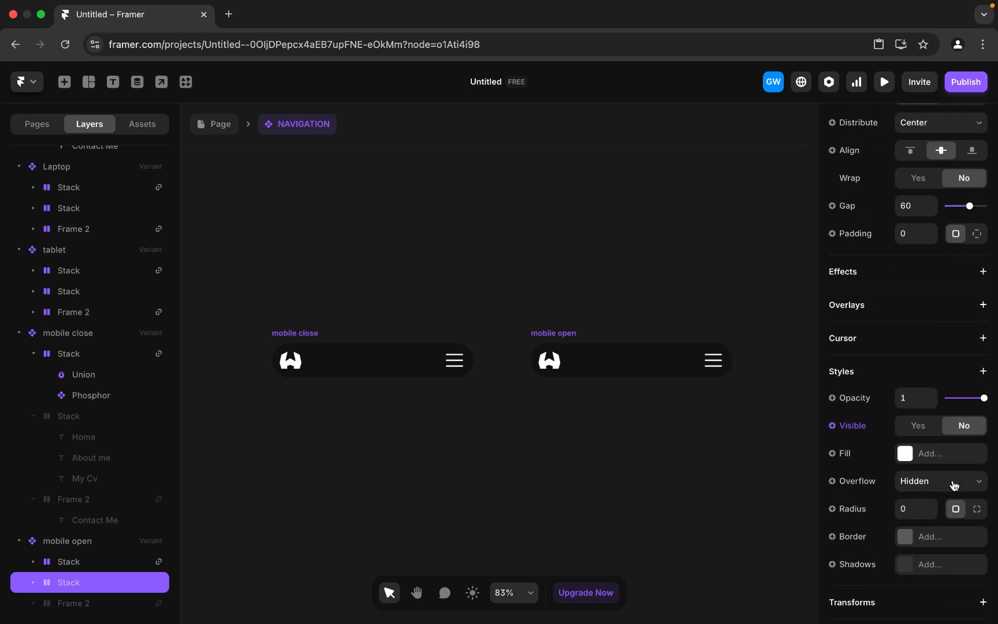
{"action": "left_click", "coordinate": [918, 425]}
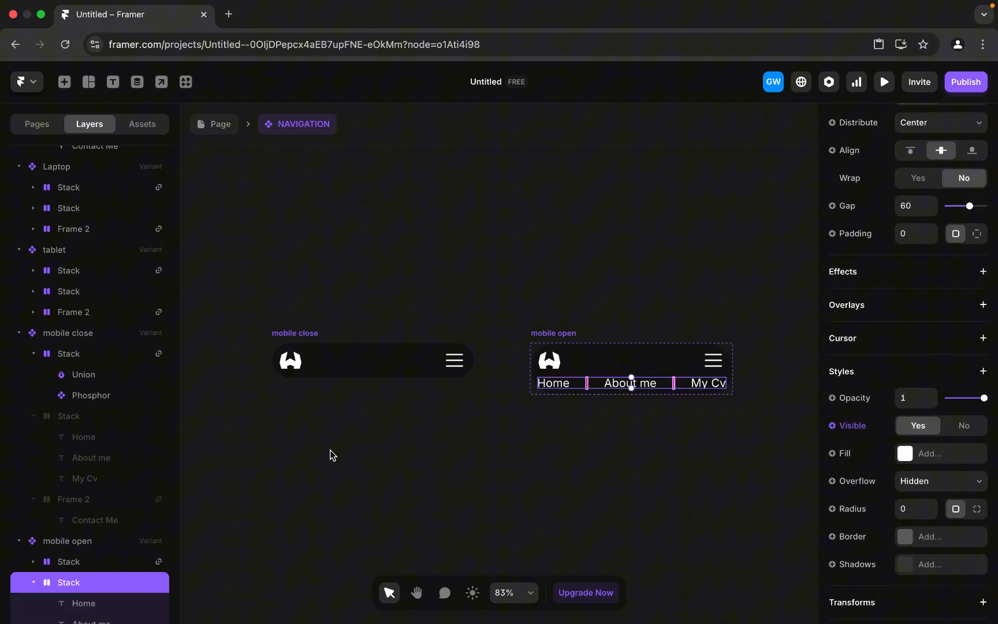
{"action": "scroll", "coordinate": [121, 612], "scroll_direction": "down", "scroll_amount": 2}
{"action": "left_click", "coordinate": [89, 603]}
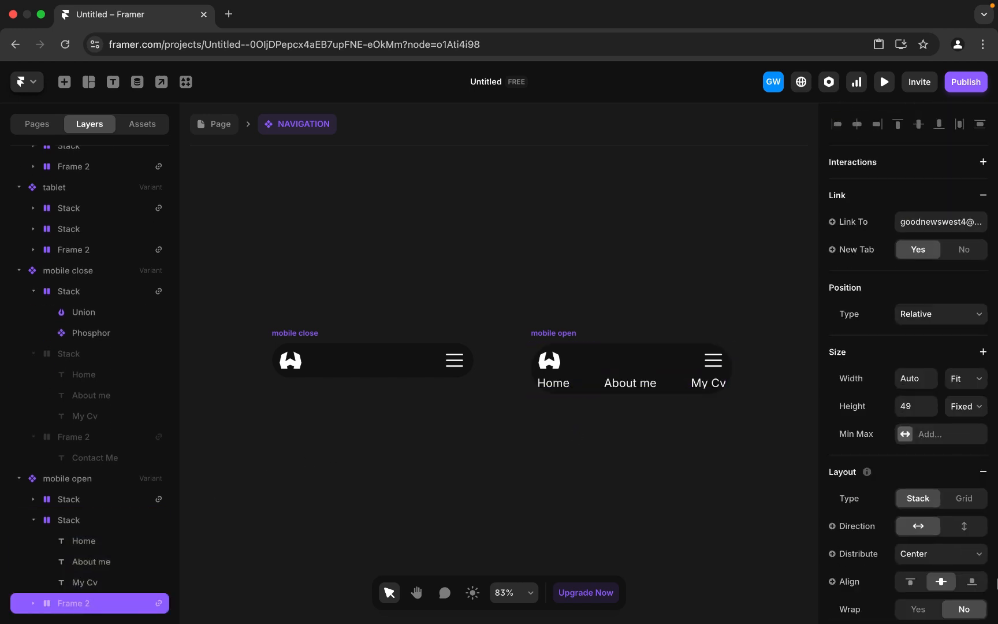
{"action": "scroll", "coordinate": [900, 503], "scroll_direction": "down", "scroll_amount": 3}
{"action": "scroll", "coordinate": [900, 502], "scroll_direction": "down", "scroll_amount": 10}
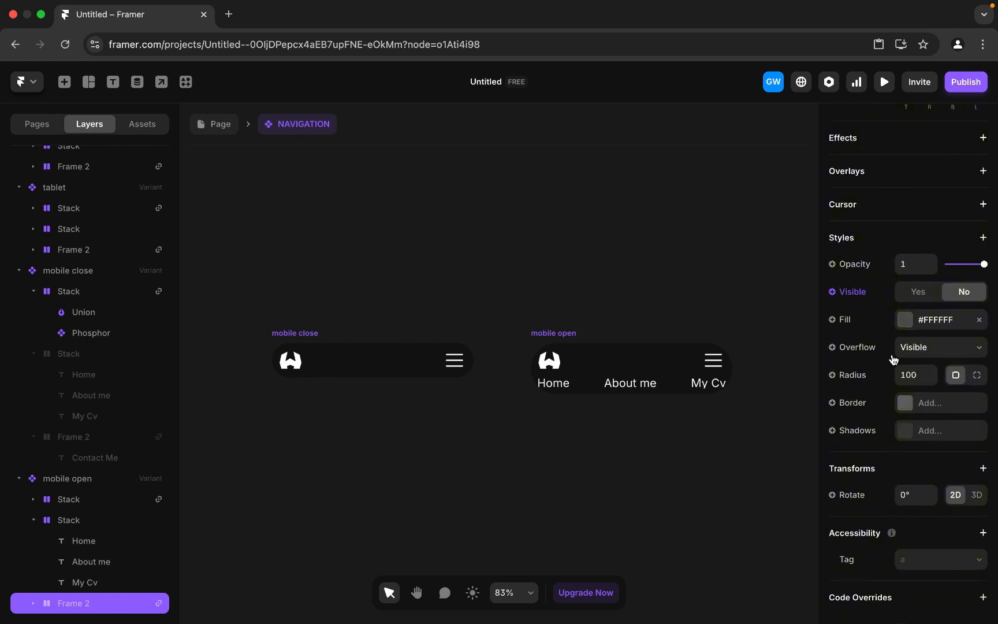
{"action": "left_click", "coordinate": [907, 290]}
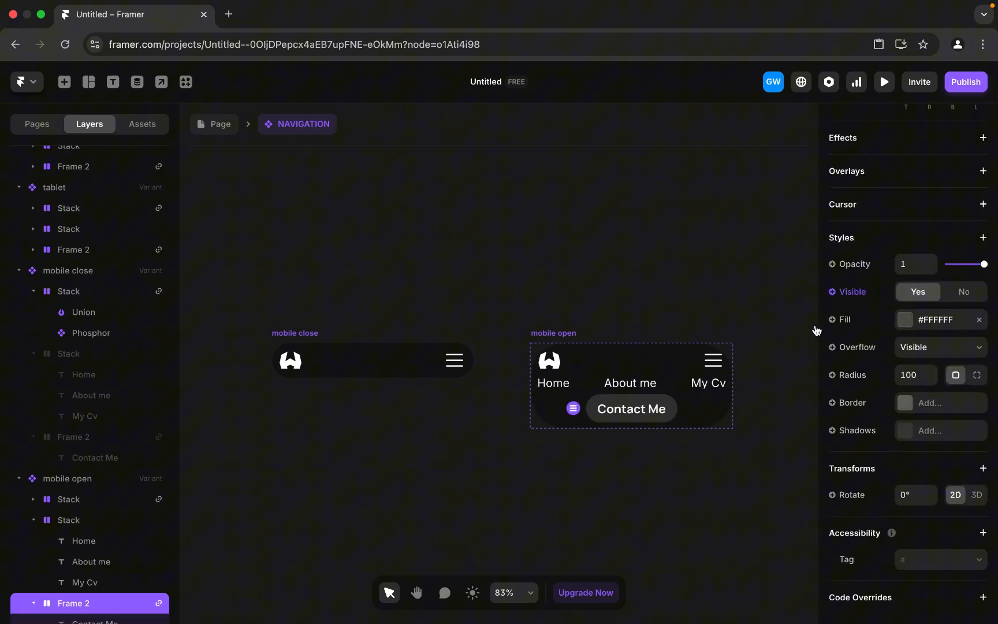
Step: Change the mobile open variant's links stack to a vertical direction with Fit Content height
{"action": "left_click", "coordinate": [673, 384]}
{"action": "scroll", "coordinate": [920, 336], "scroll_direction": "up", "scroll_amount": 6}
{"action": "scroll", "coordinate": [927, 337], "scroll_direction": "down", "scroll_amount": 1}
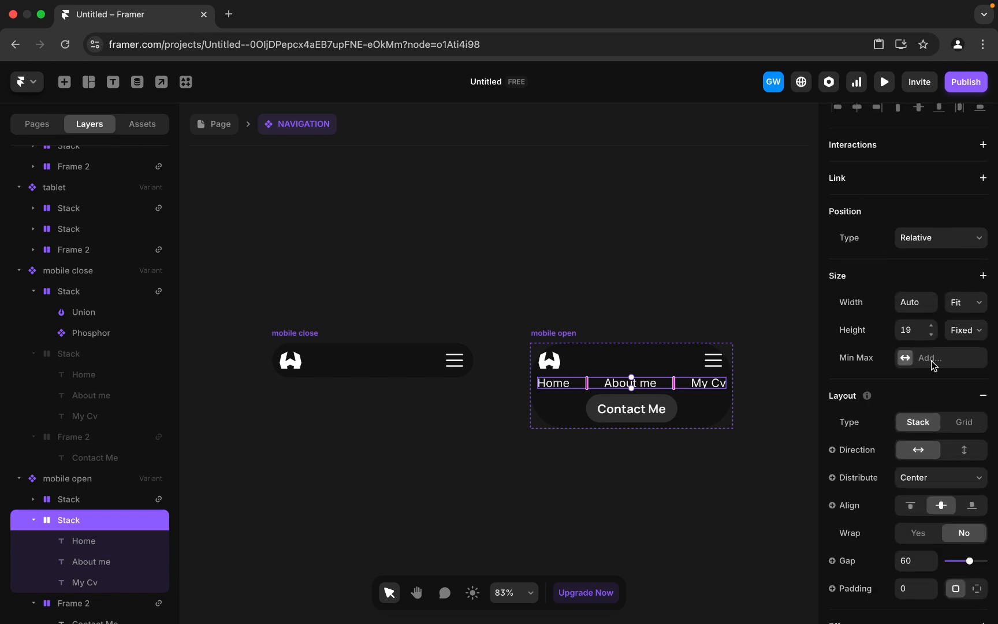
{"action": "left_click", "coordinate": [965, 455]}
{"action": "left_click", "coordinate": [964, 451]}
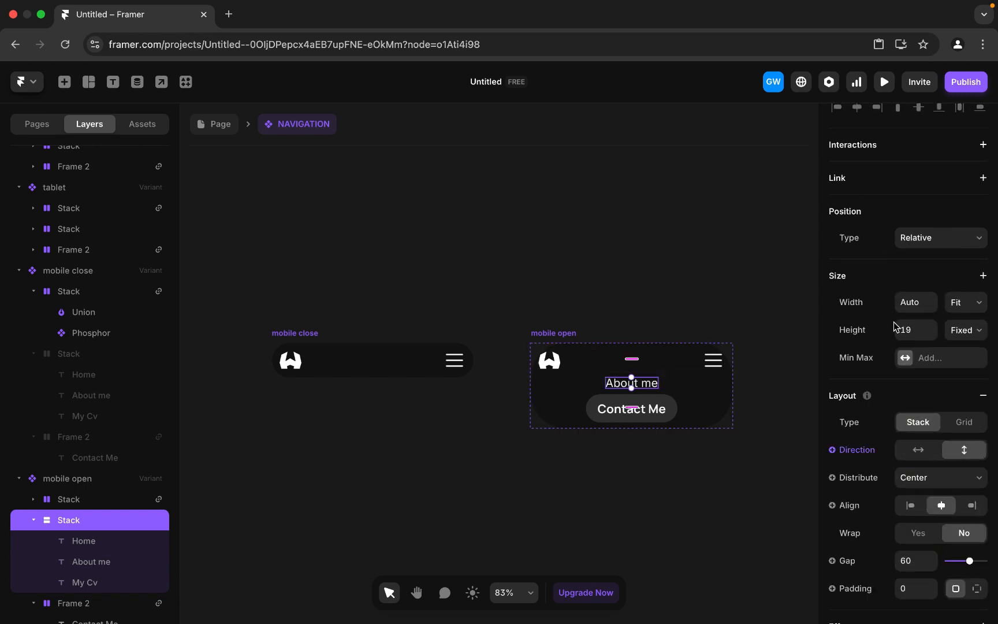
{"action": "left_click", "coordinate": [979, 331]}
{"action": "left_click", "coordinate": [946, 373]}
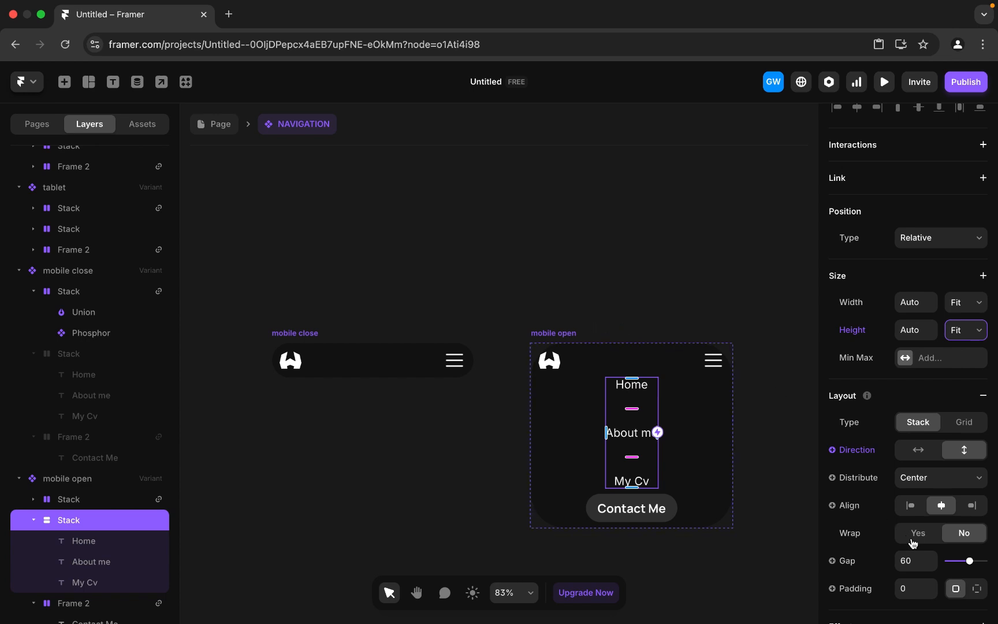
{"action": "scroll", "coordinate": [940, 398], "scroll_direction": "down", "scroll_amount": 5}
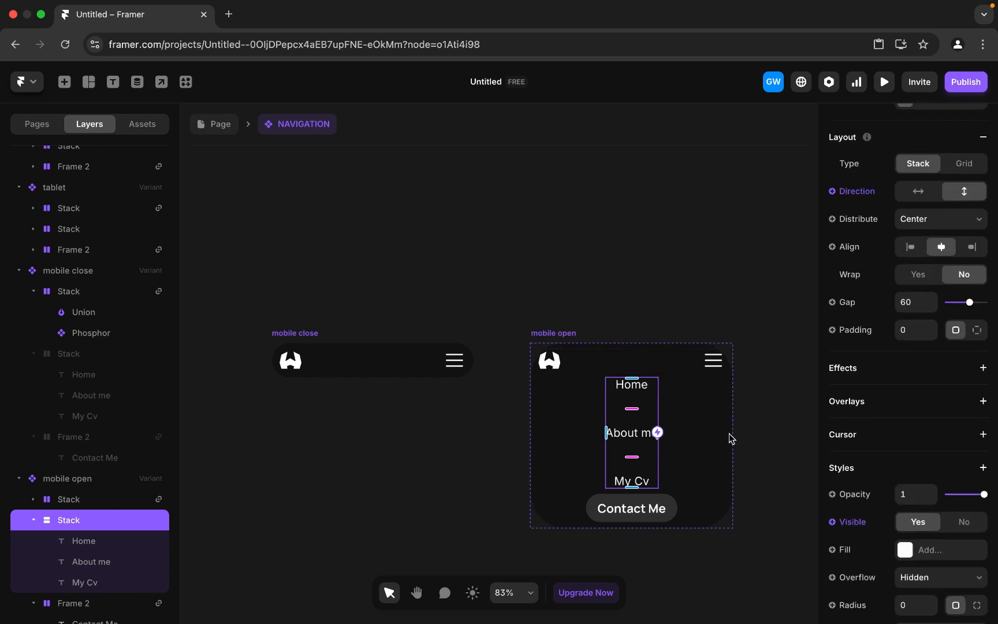
Step: Set the mobile open variant's top and bottom padding to 20
{"action": "key", "text": "Escape"}
{"action": "left_click", "coordinate": [558, 335]}
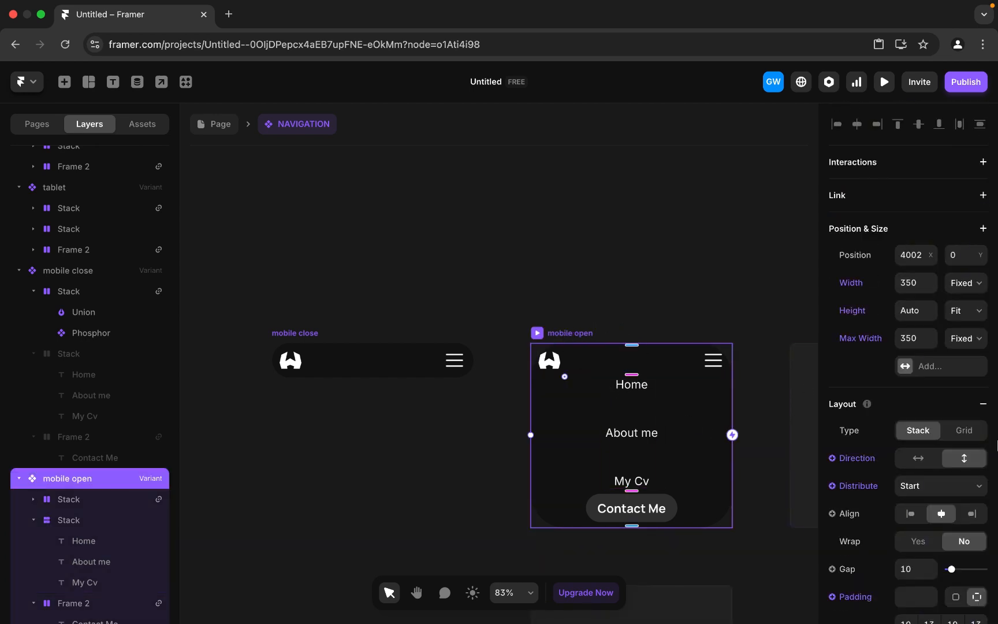
{"action": "scroll", "coordinate": [924, 526], "scroll_direction": "down", "scroll_amount": 4}
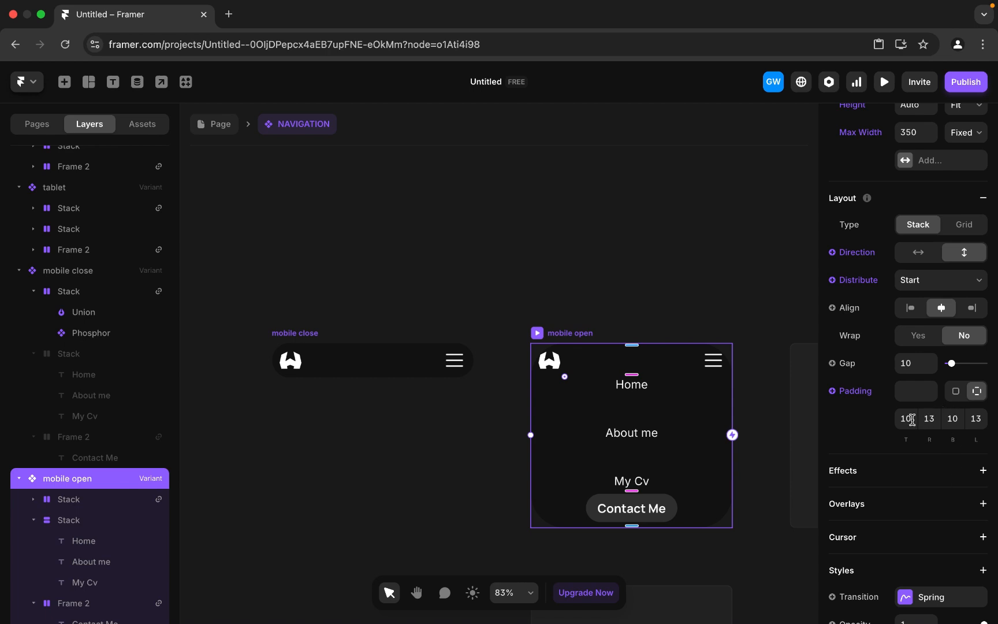
{"action": "left_click", "coordinate": [912, 420]}
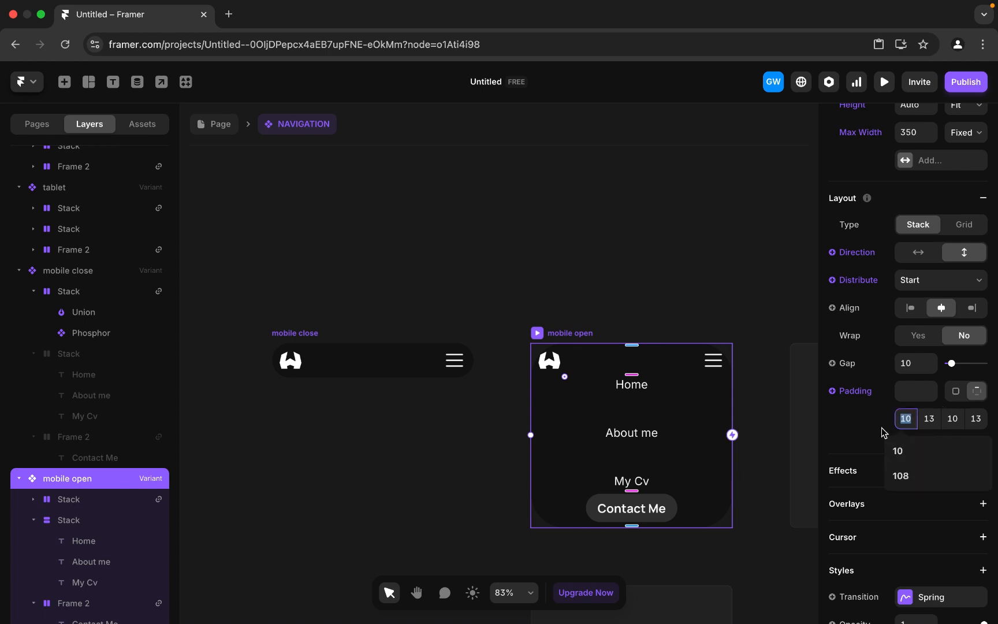
{"action": "type", "text": "20"}
{"action": "left_click", "coordinate": [951, 418]}
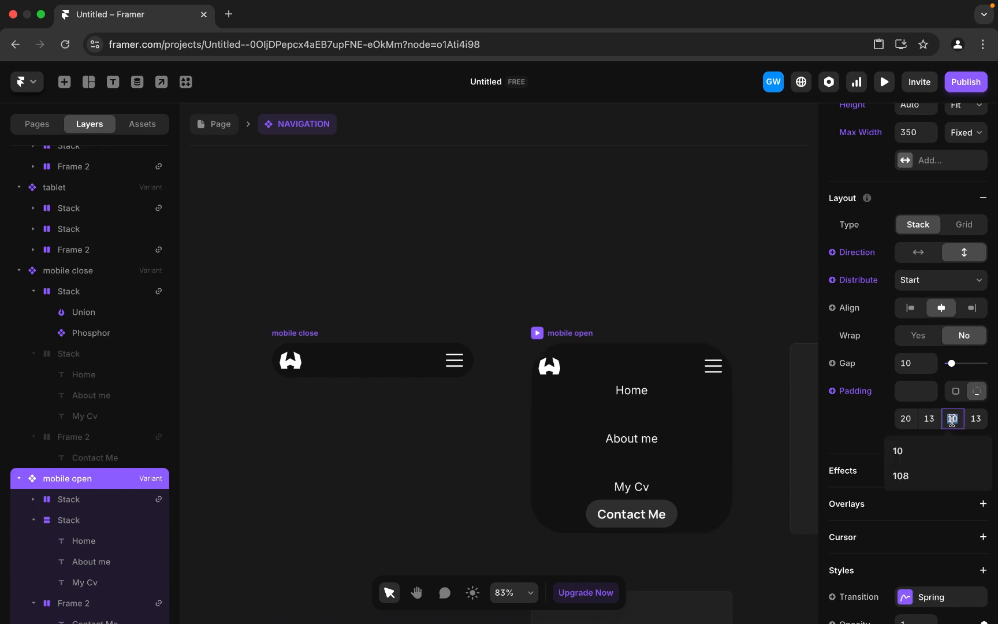
{"action": "type", "text": "20"}
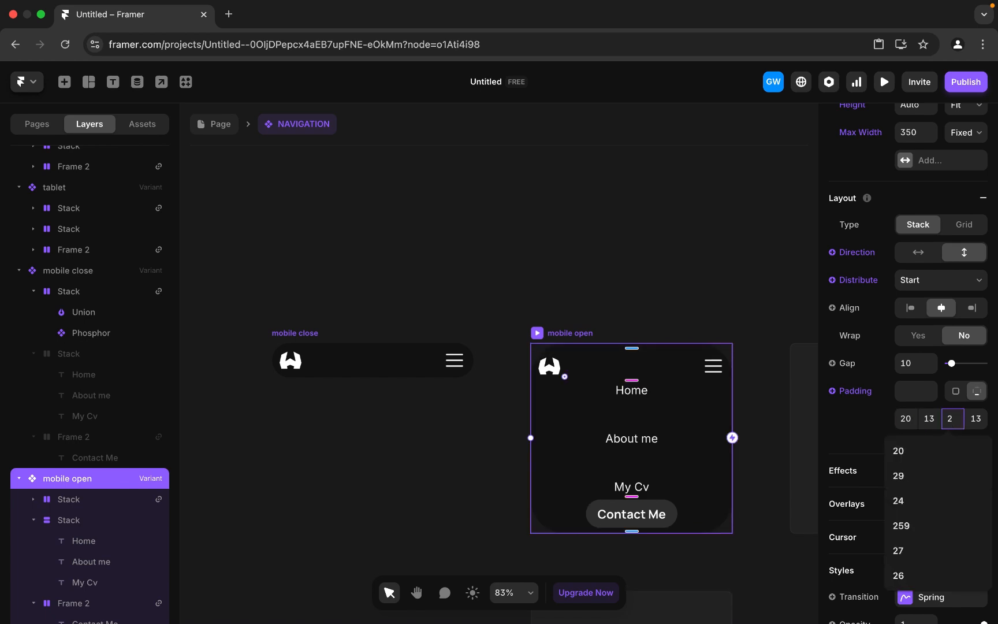
{"action": "key", "text": "Return"}
Step: Set the mobile open variant's corner radius to 33 and its layout gap to 25
{"action": "scroll", "coordinate": [855, 468], "scroll_direction": "down", "scroll_amount": 5}
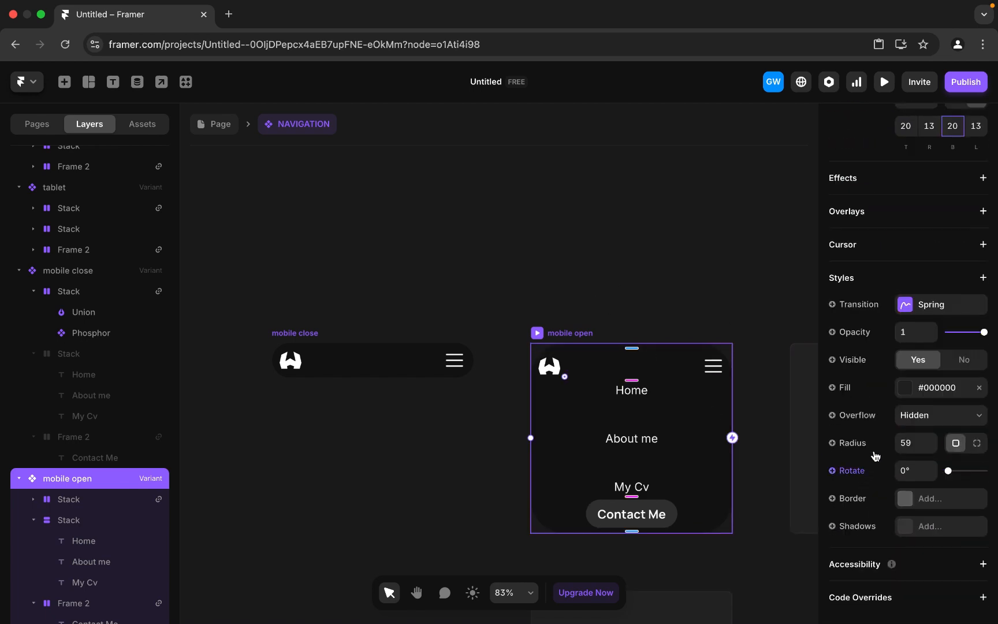
{"action": "left_click_drag", "start_coordinate": [926, 452], "coordinate": [930, 450]}
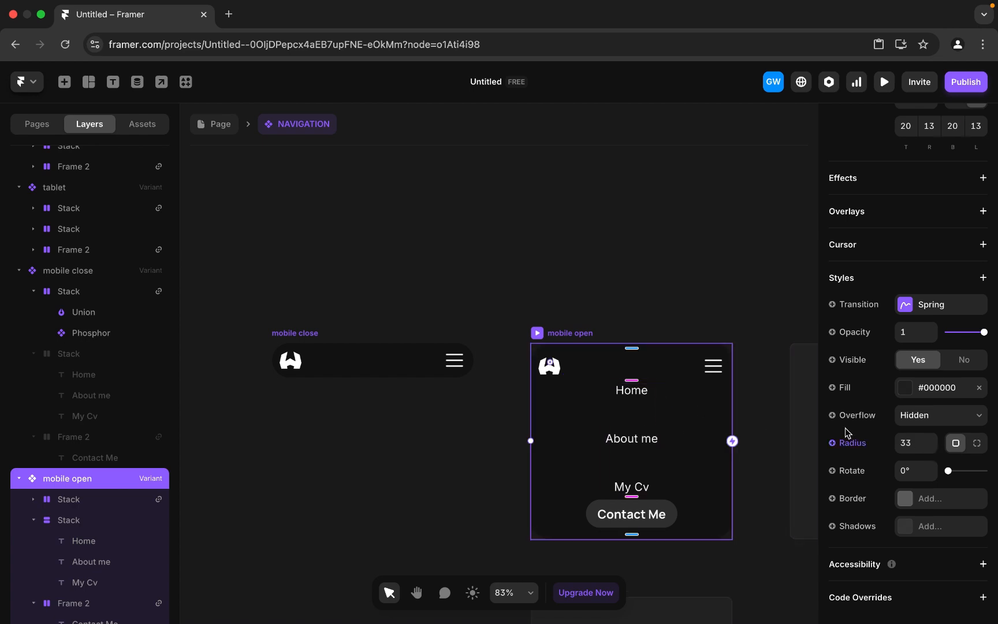
{"action": "scroll", "coordinate": [961, 481], "scroll_direction": "up", "scroll_amount": 7}
{"action": "scroll", "coordinate": [947, 479], "scroll_direction": "down", "scroll_amount": 1}
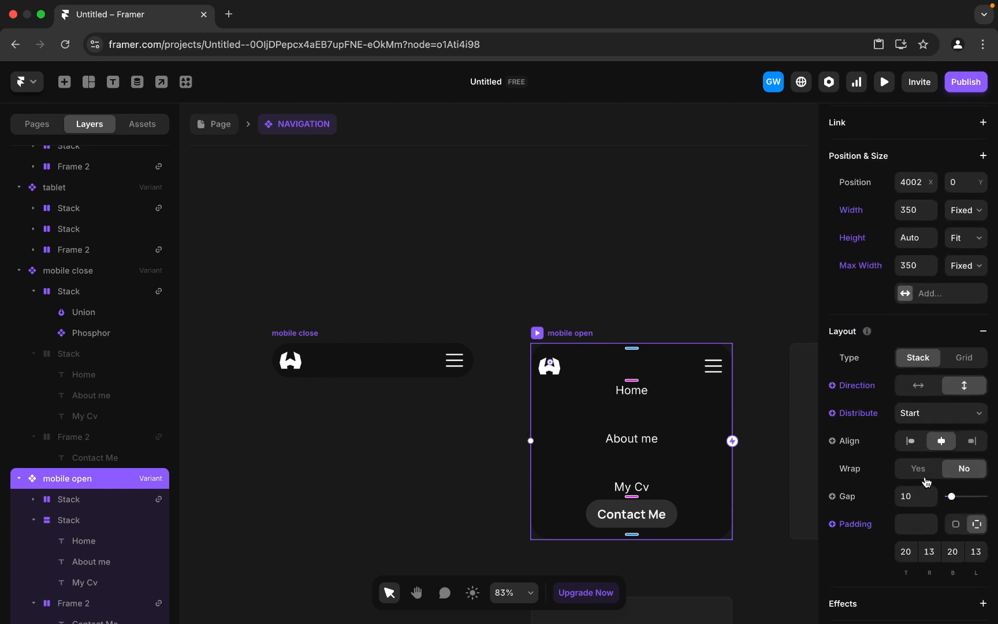
{"action": "left_click_drag", "start_coordinate": [951, 476], "coordinate": [958, 475]}
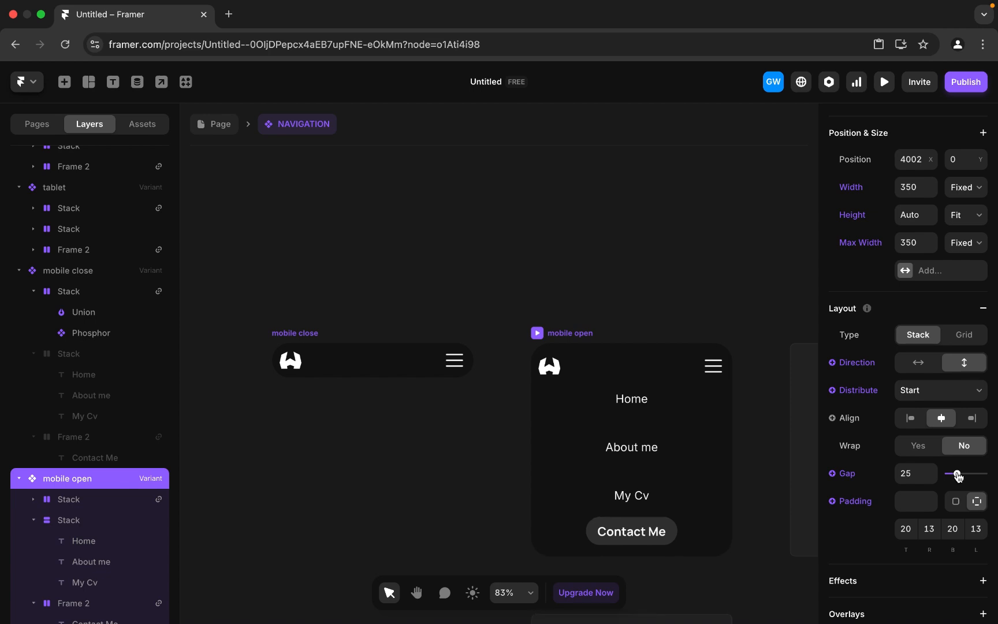
Step: Set the mobile open variant's bottom padding to 36 and slightly widen the gap between its stacked items
{"action": "scroll", "coordinate": [602, 484], "scroll_direction": "down", "scroll_amount": 5}
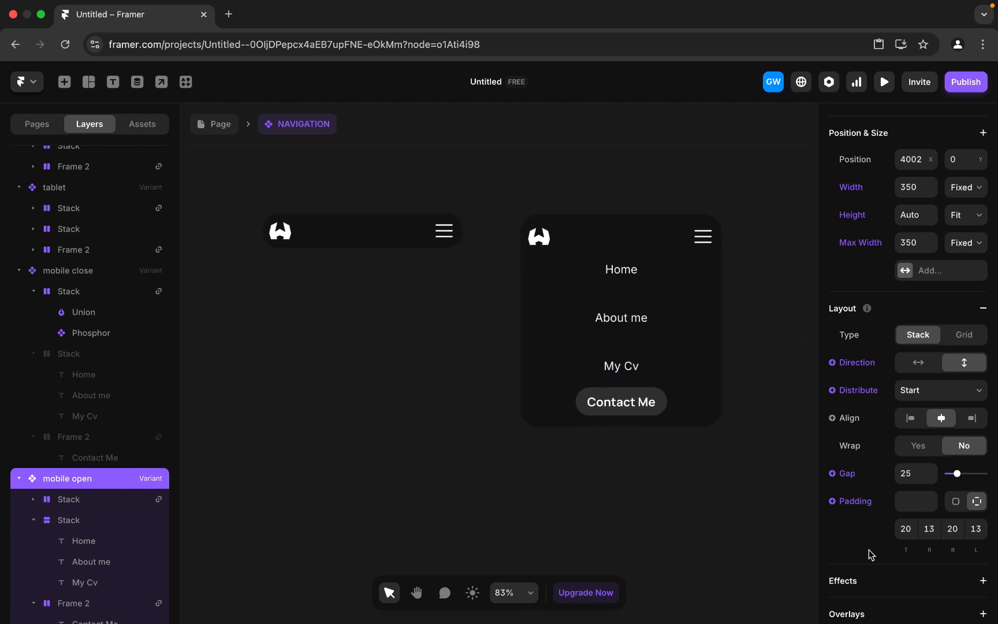
{"action": "left_click", "coordinate": [948, 528]}
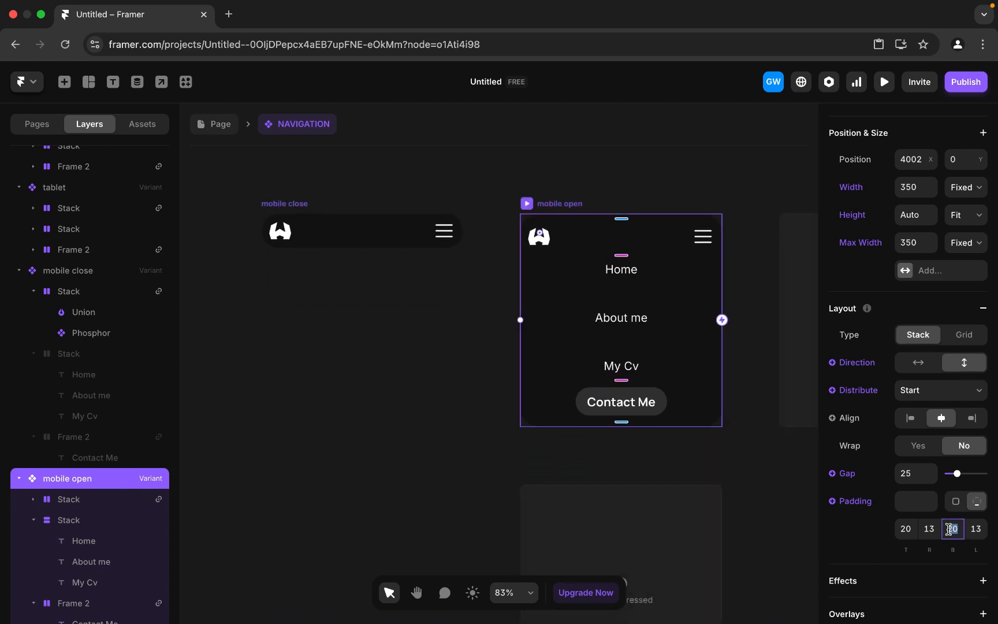
{"action": "type", "text": "35"}
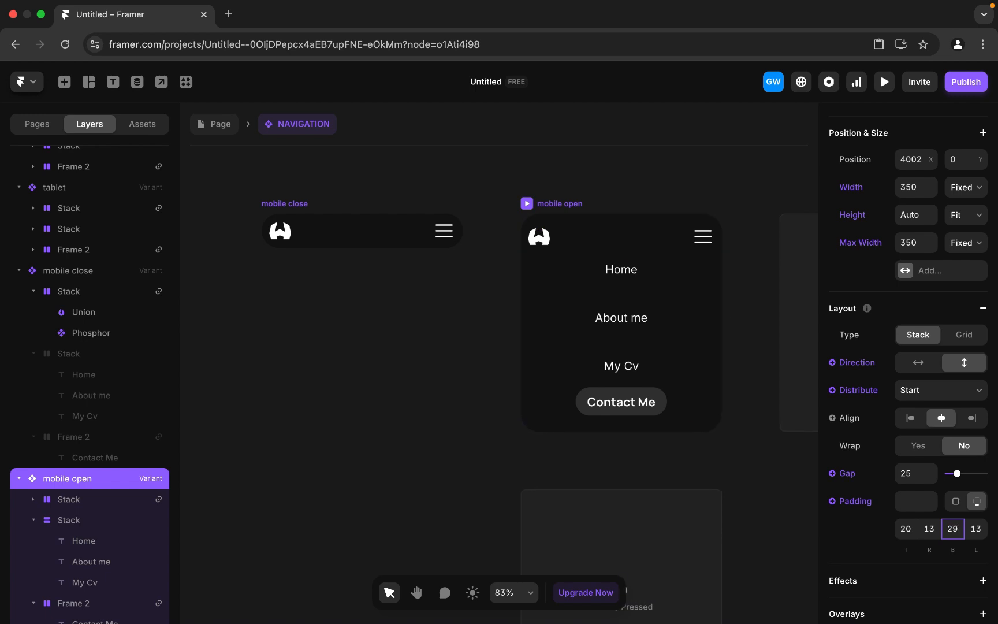
{"action": "key", "text": "Up"}
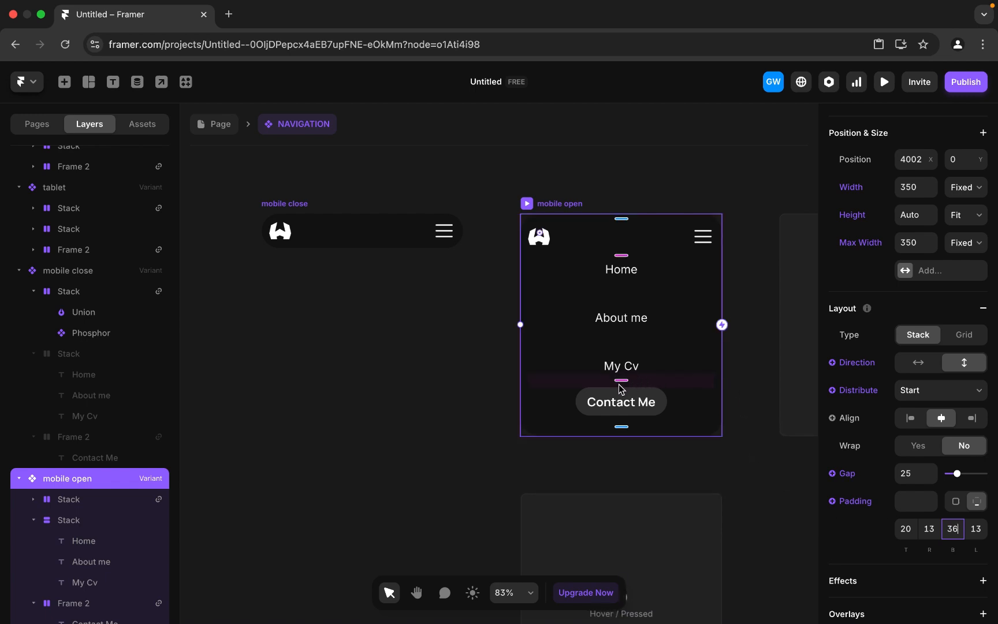
{"action": "mouse_move", "coordinate": [620, 380]}
{"action": "left_mouse_down"}
{"action": "mouse_move", "coordinate": [621, 395]}
{"action": "mouse_move", "coordinate": [621, 383]}
{"action": "left_mouse_up"}
{"action": "left_click", "coordinate": [466, 455]}
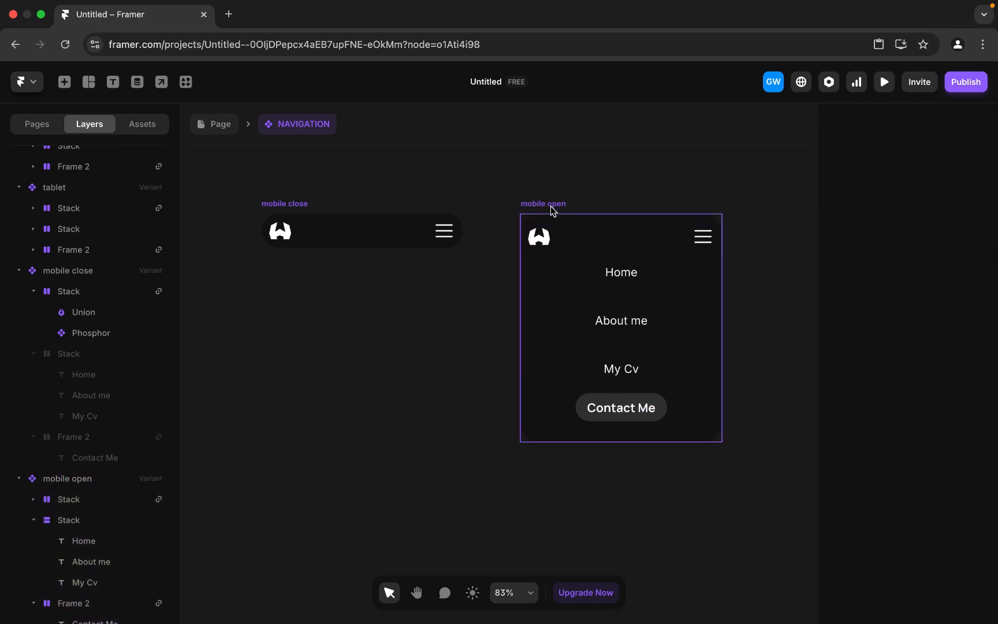
Step: Connect the mobile close variant's hamburger icon to the mobile open variant with a Click interaction
{"action": "scroll", "coordinate": [551, 205], "scroll_direction": "down", "scroll_amount": 5}
{"action": "left_click", "coordinate": [485, 226]}
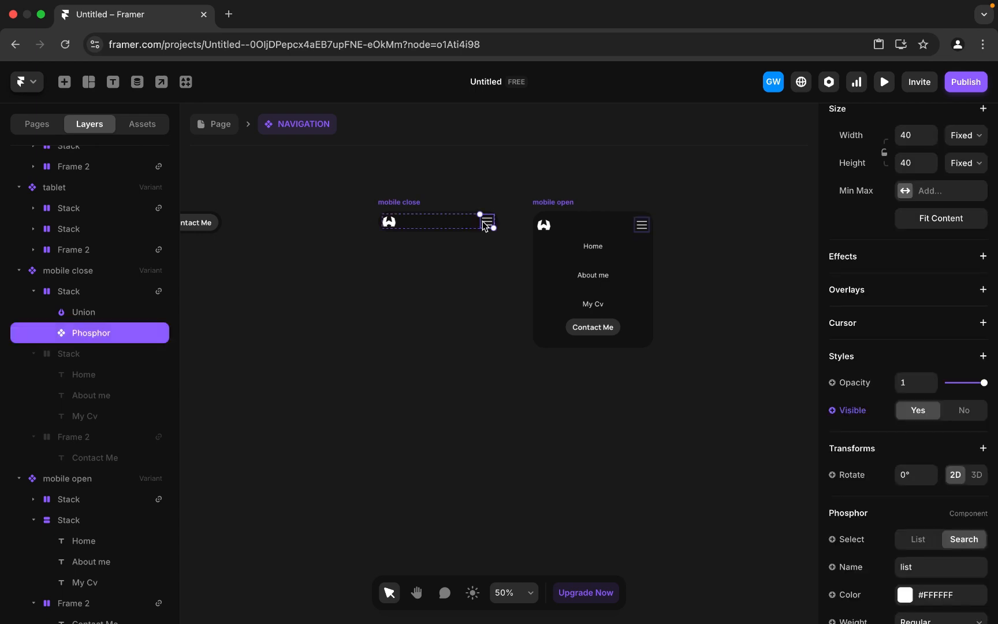
{"action": "scroll", "coordinate": [475, 225], "scroll_direction": "up", "scroll_amount": 5}
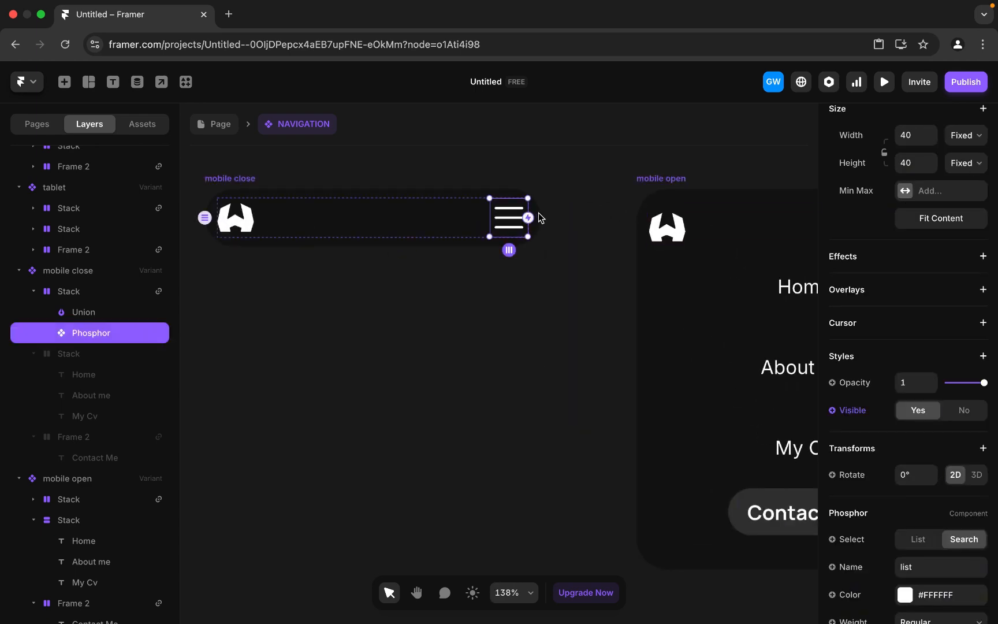
{"action": "left_click_drag", "start_coordinate": [528, 217], "coordinate": [691, 242]}
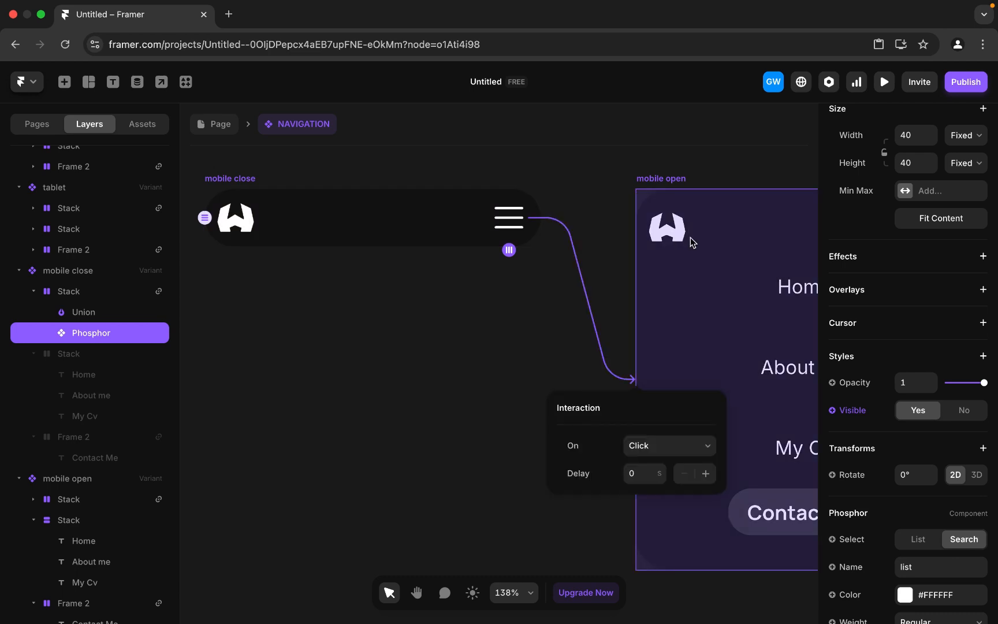
Step: Change the mobile open variant's Phosphor hamburger icon to the "x" icon
{"action": "scroll", "coordinate": [690, 238], "scroll_direction": "down", "scroll_amount": 2}
{"action": "scroll", "coordinate": [690, 238], "scroll_direction": "right", "scroll_amount": 6}
{"action": "scroll", "coordinate": [690, 239], "scroll_direction": "down", "scroll_amount": 1}
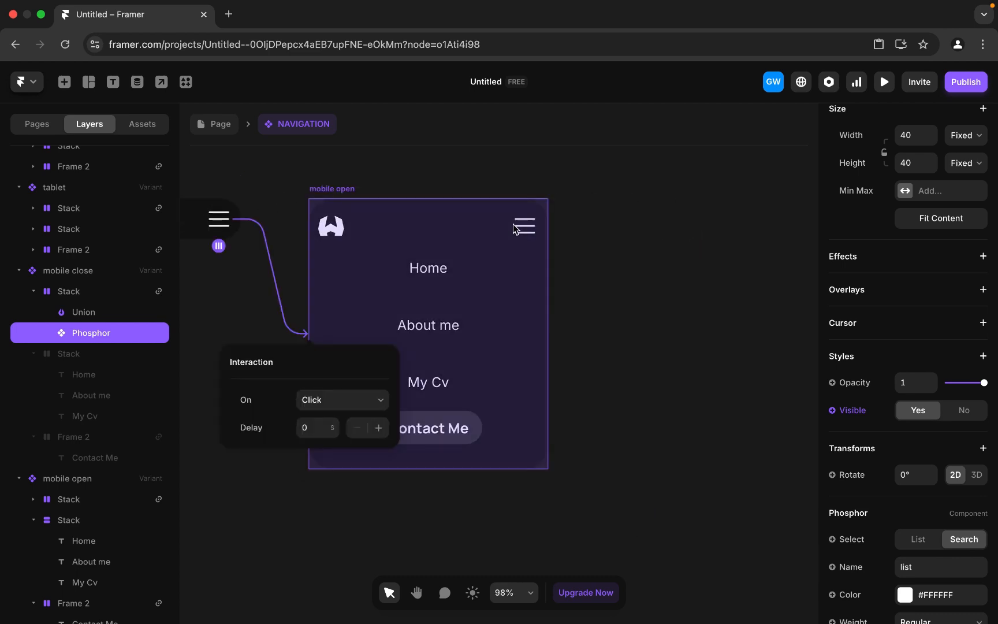
{"action": "left_click", "coordinate": [513, 229]}
{"action": "left_click", "coordinate": [524, 228]}
{"action": "scroll", "coordinate": [948, 596], "scroll_direction": "down", "scroll_amount": 5}
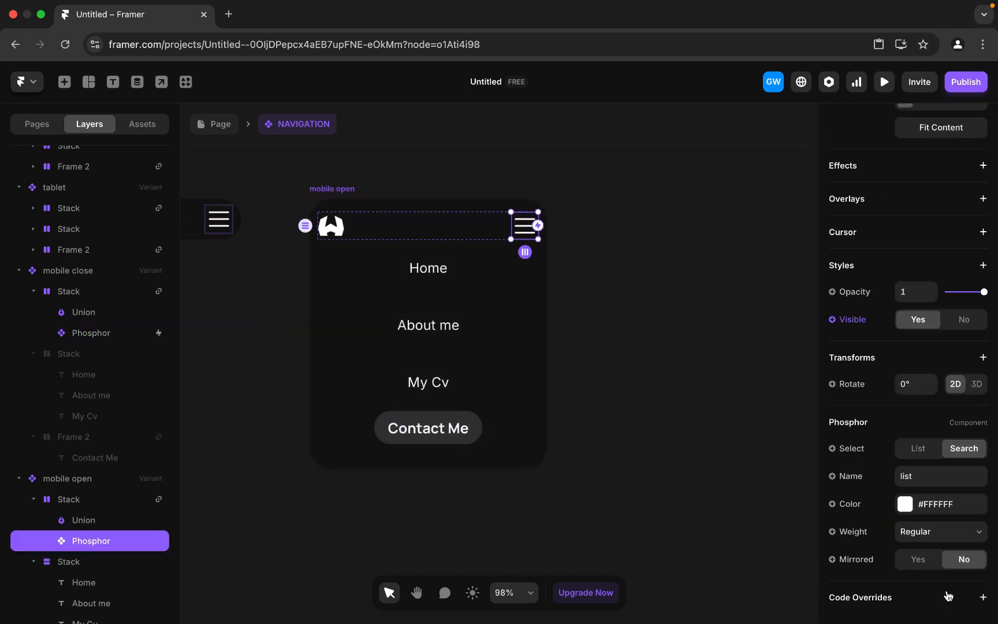
{"action": "left_click", "coordinate": [922, 475]}
{"action": "type", "text": "x"}
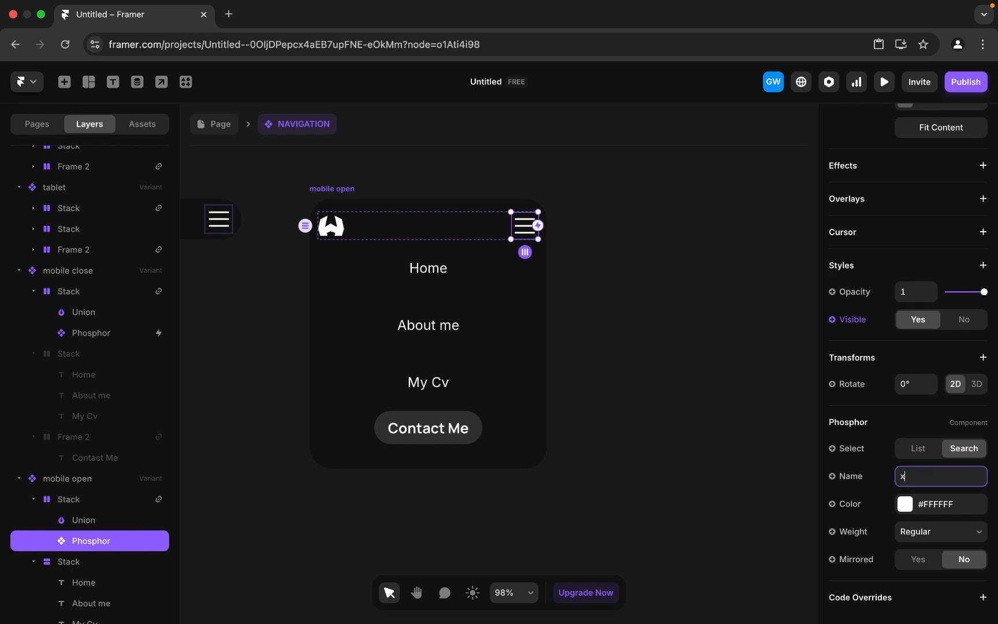
Step: Connect the mobile open variant's x icon back to the mobile close variant with an interaction
{"action": "left_click", "coordinate": [518, 231]}
{"action": "left_click_drag", "start_coordinate": [537, 225], "coordinate": [197, 220]}
{"action": "scroll", "coordinate": [682, 292], "scroll_direction": "down", "scroll_amount": 5}
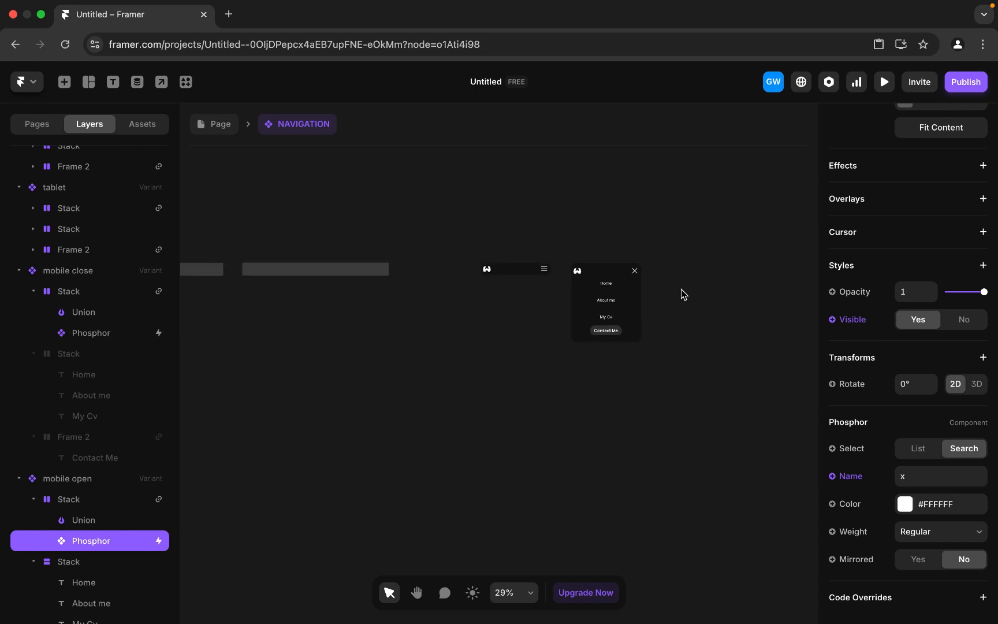
Step: Return to the page and place the NAVIGATION component on the canvas just above the Desktop primary breakpoint
{"action": "scroll", "coordinate": [682, 295], "scroll_direction": "left", "scroll_amount": 10}
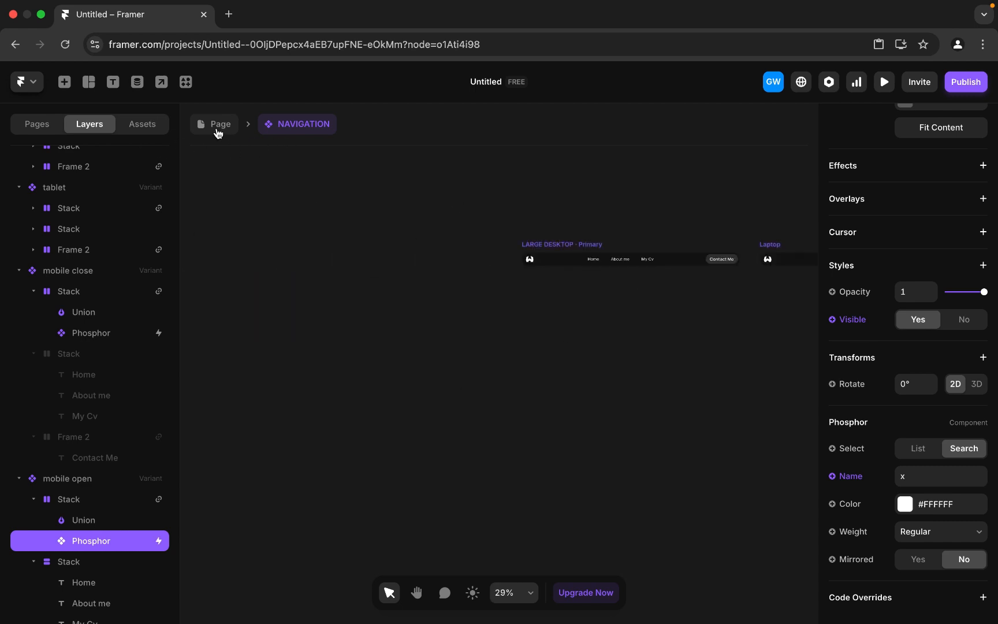
{"action": "left_click", "coordinate": [217, 133]}
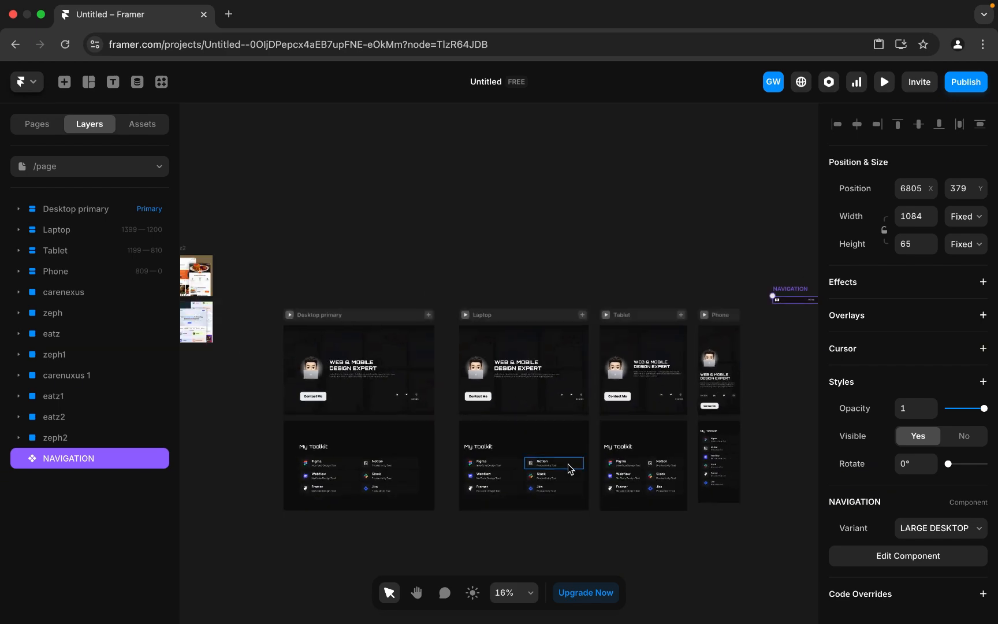
{"action": "left_click_drag", "start_coordinate": [794, 286], "coordinate": [354, 271]}
{"action": "scroll", "coordinate": [316, 363], "scroll_direction": "up", "scroll_amount": 2}
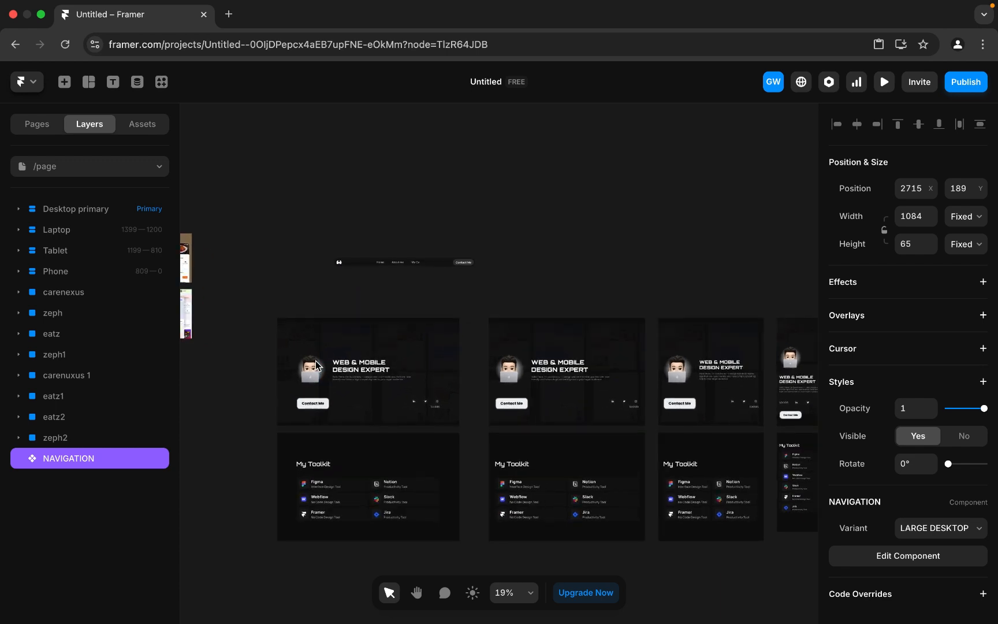
Step: Nest NAVIGATION inside Desktop primary above the main layer and set its position type to Fixed
{"action": "left_click", "coordinate": [18, 208]}
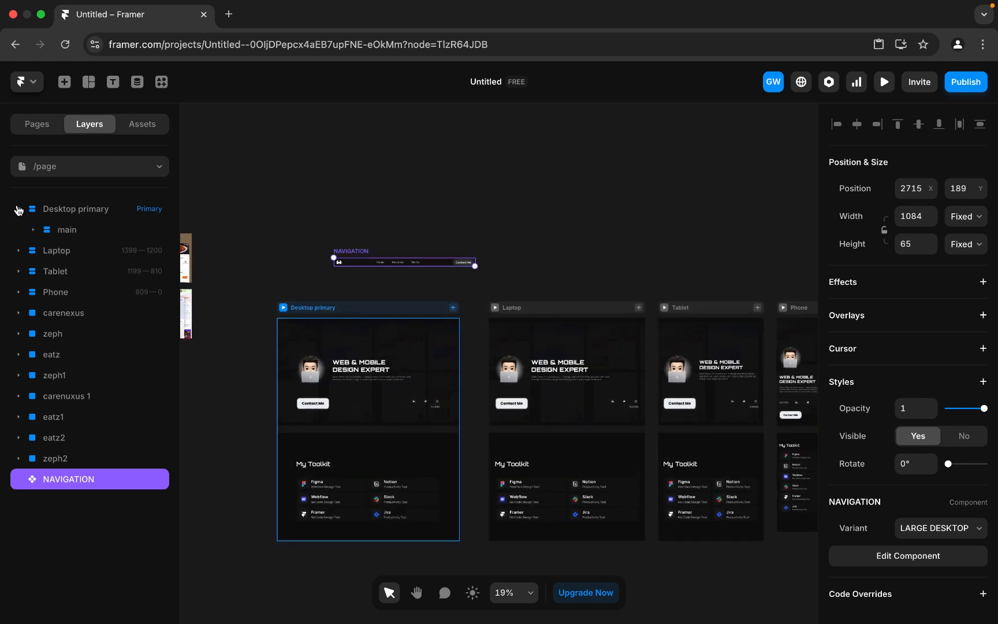
{"action": "left_click_drag", "start_coordinate": [76, 480], "coordinate": [78, 222]}
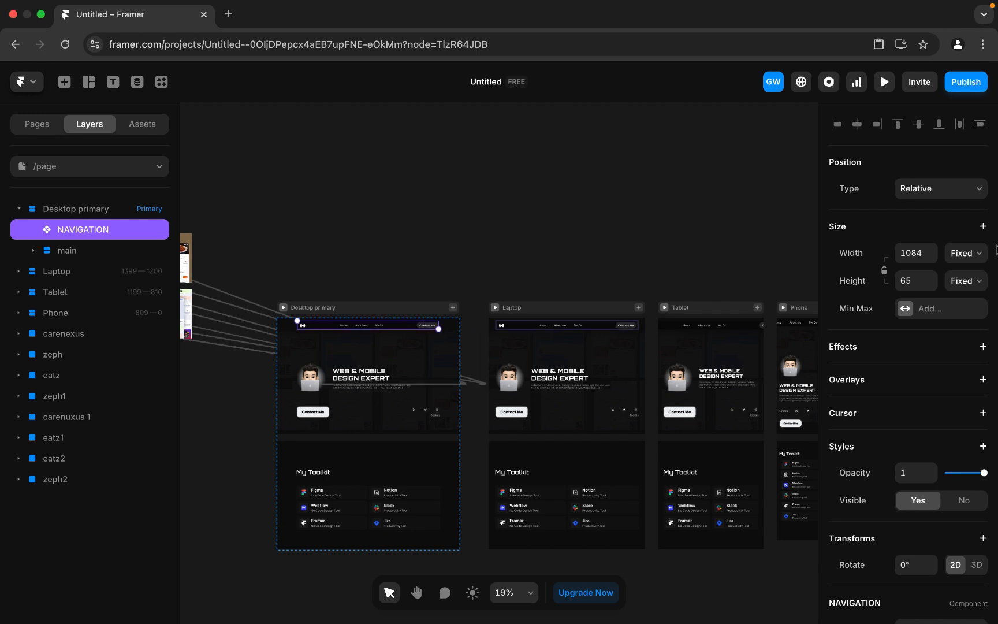
{"action": "left_click", "coordinate": [971, 201]}
{"action": "left_click", "coordinate": [918, 207]}
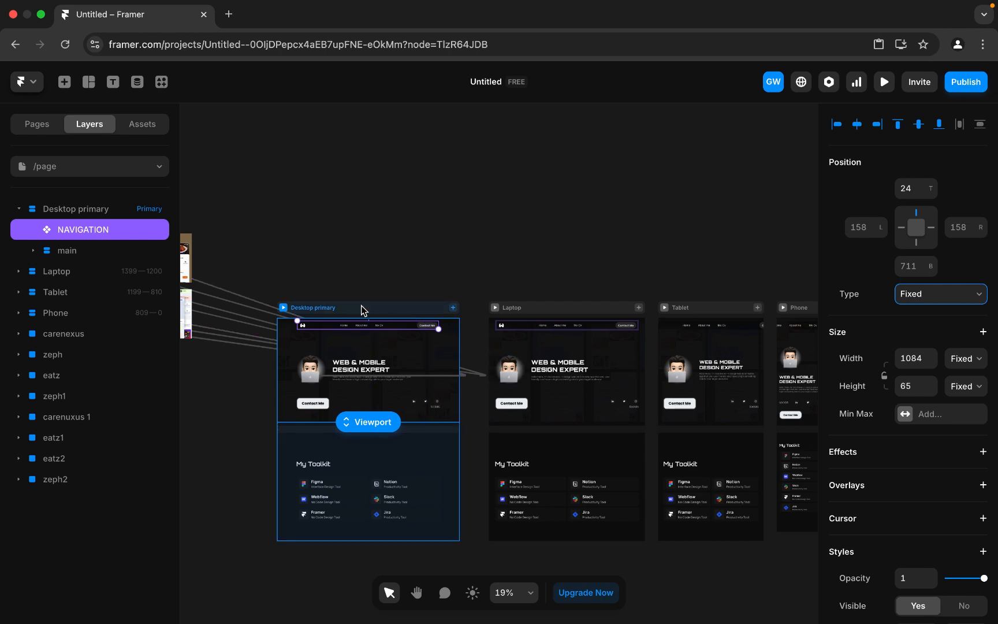
{"action": "left_click", "coordinate": [374, 258]}
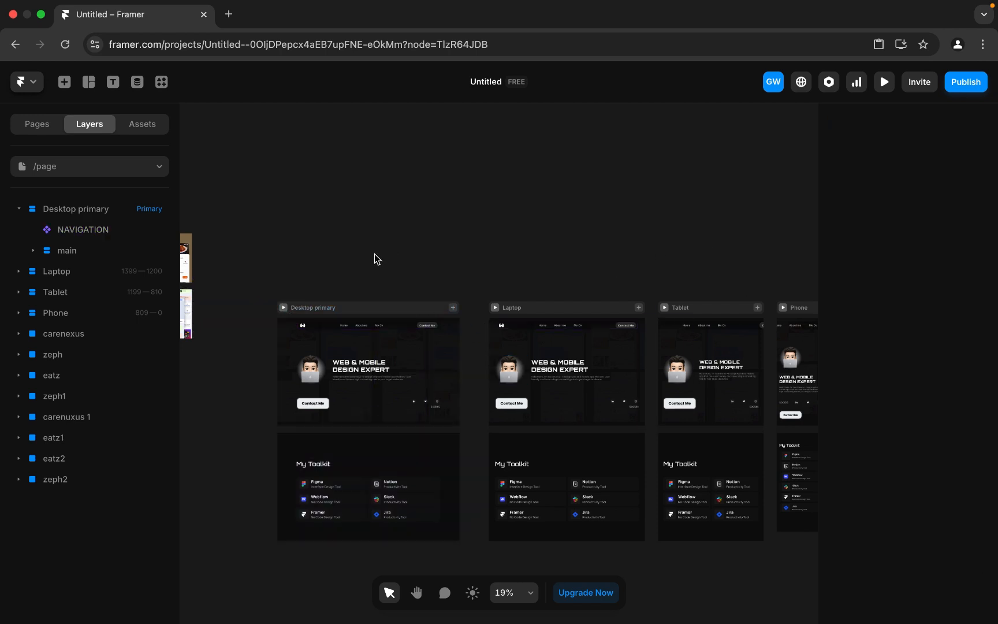
Step: Preview the Desktop primary page and scroll through it to check the fixed navigation, then return to the canvas
{"action": "left_click", "coordinate": [284, 310]}
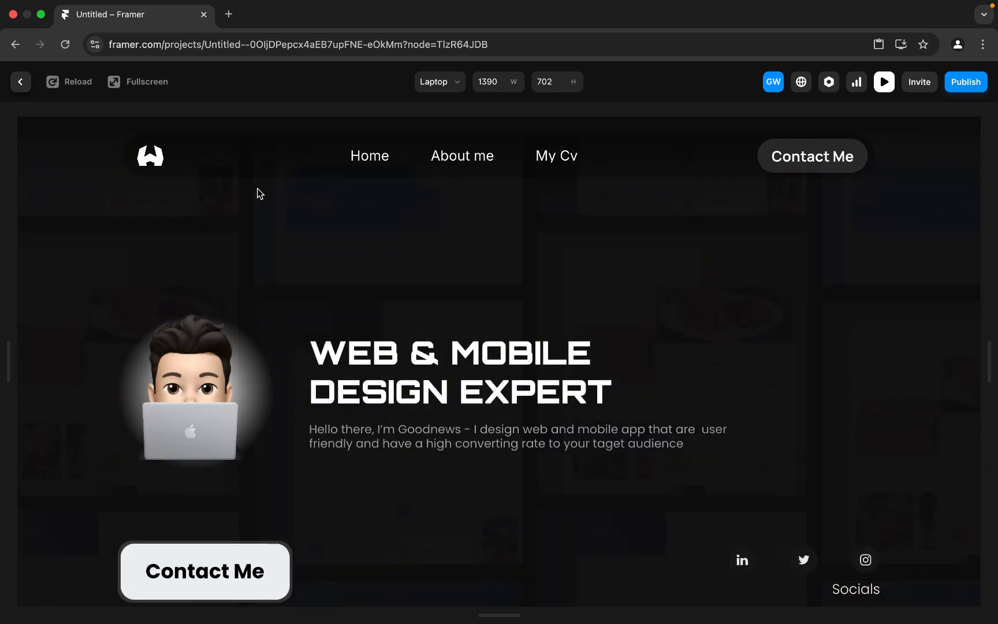
{"action": "scroll", "coordinate": [702, 325], "scroll_direction": "down", "scroll_amount": 10}
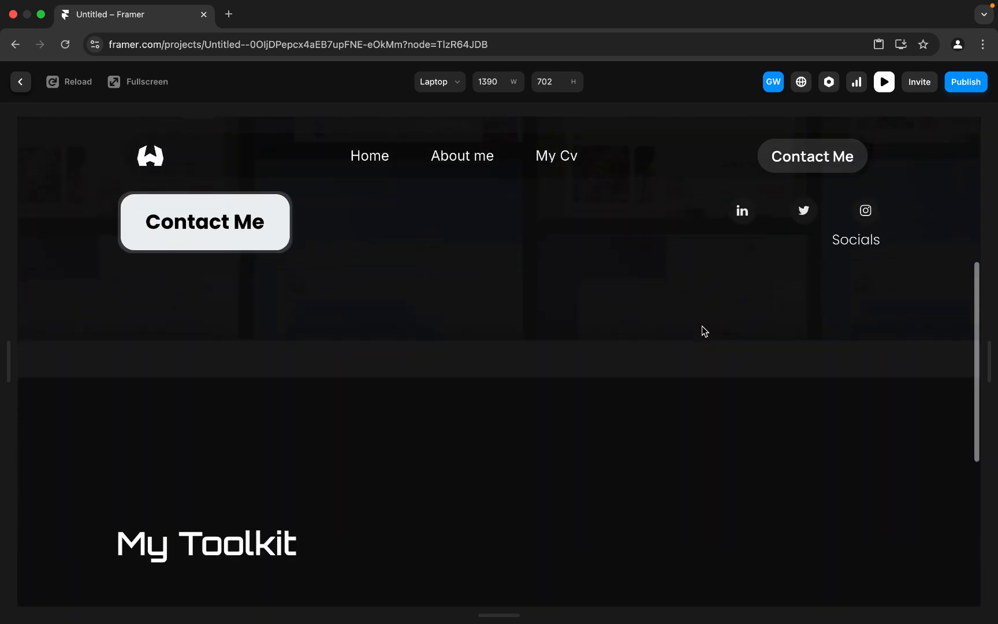
{"action": "scroll", "coordinate": [702, 326], "scroll_direction": "down", "scroll_amount": 5}
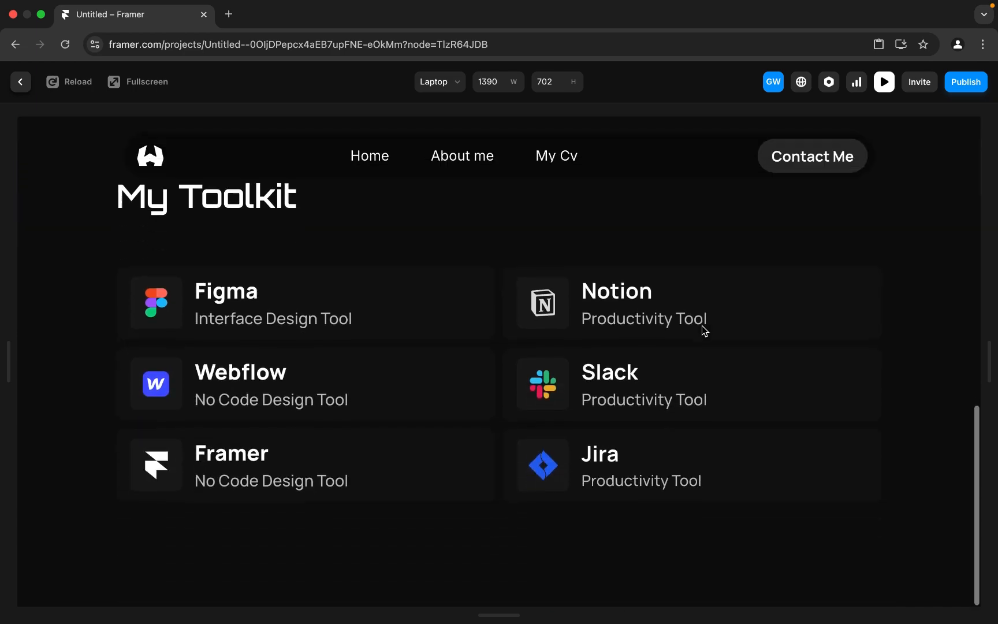
{"action": "scroll", "coordinate": [702, 326], "scroll_direction": "up", "scroll_amount": 15}
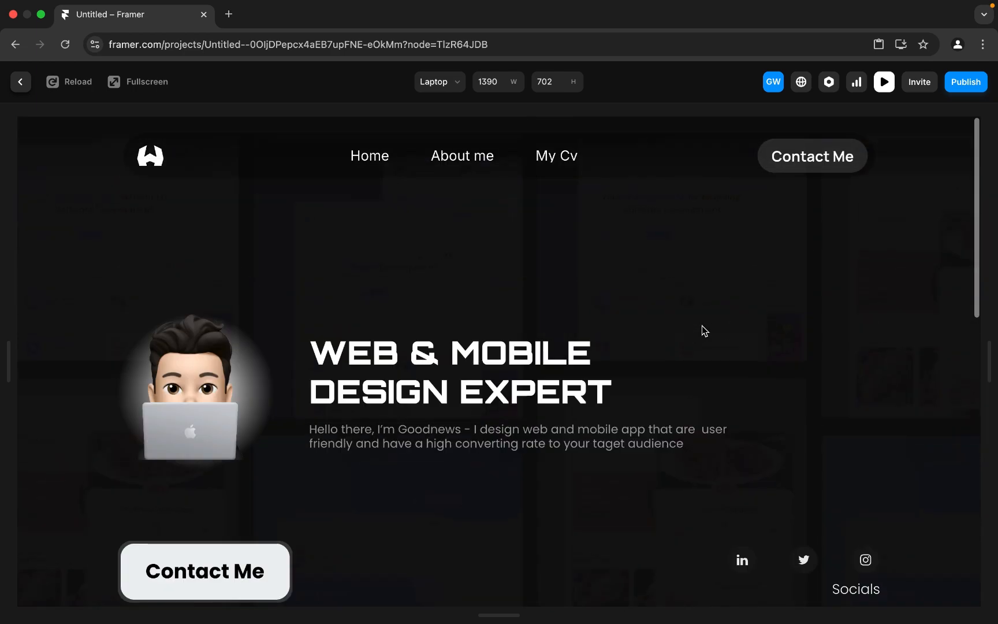
{"action": "left_click", "coordinate": [23, 84]}
Step: Set the Z Index of the NAVIGATION layer inside Desktop primary to 5
{"action": "scroll", "coordinate": [676, 343], "scroll_direction": "right", "scroll_amount": 5}
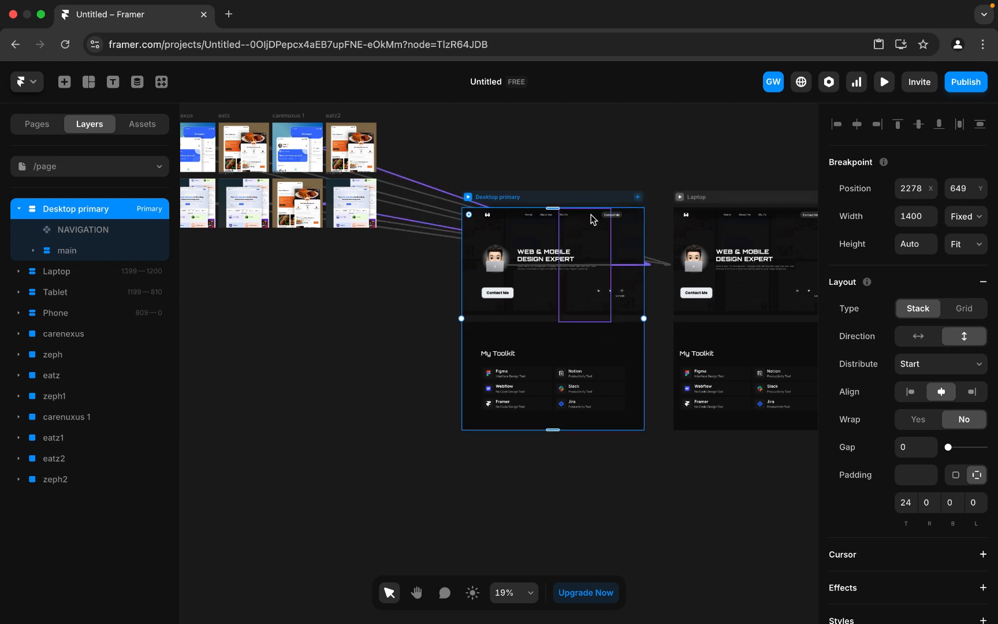
{"action": "left_click", "coordinate": [118, 234]}
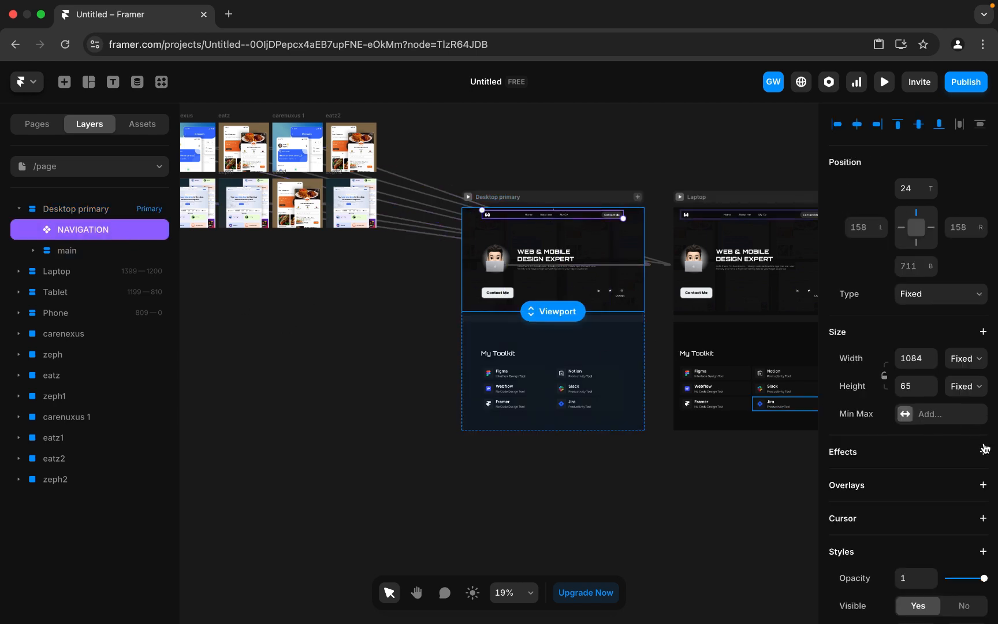
{"action": "scroll", "coordinate": [936, 503], "scroll_direction": "down", "scroll_amount": 5}
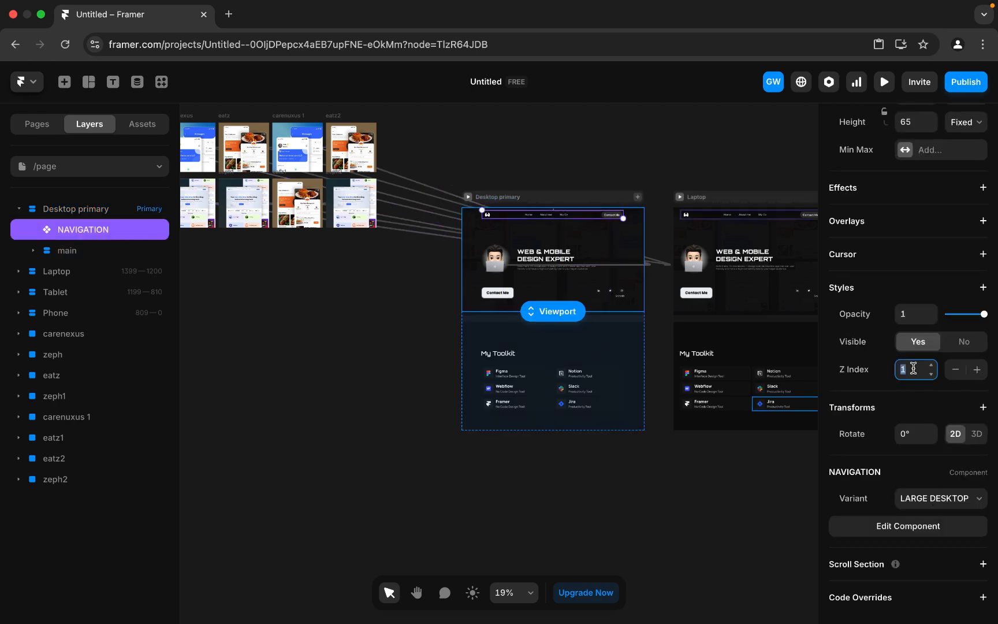
{"action": "left_click", "coordinate": [563, 169]}
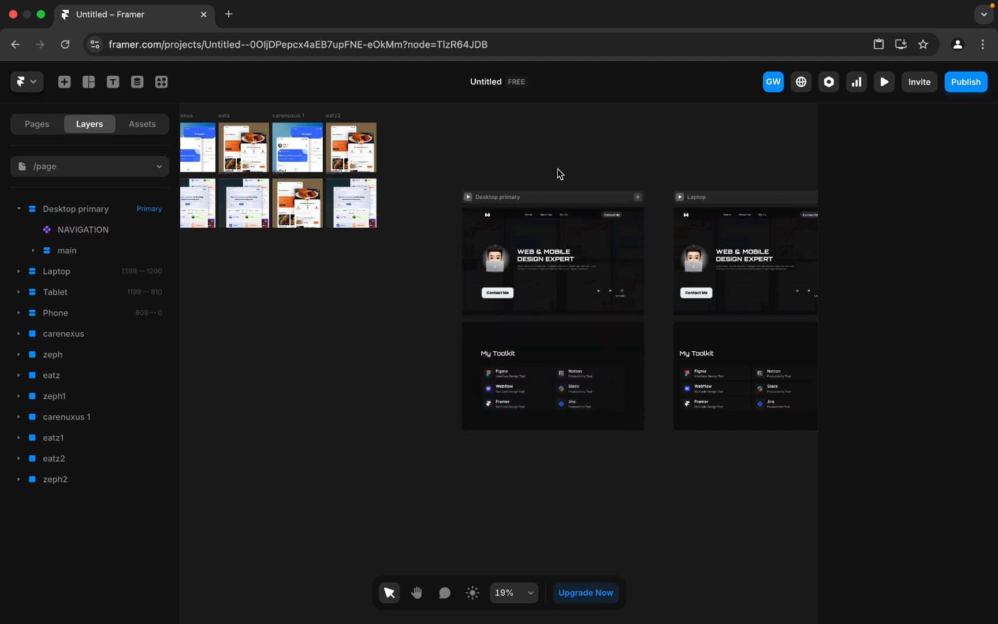
Step: Preview the Desktop primary page, scroll to check that the navigation stays above the content, and return to the canvas
{"action": "left_click", "coordinate": [468, 197]}
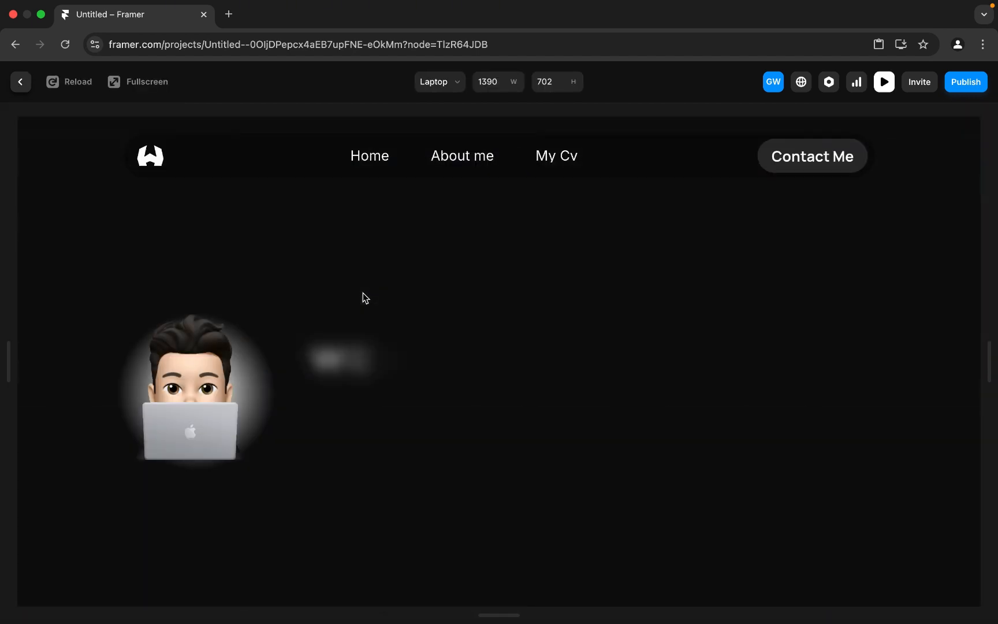
{"action": "scroll", "coordinate": [363, 295], "scroll_direction": "down", "scroll_amount": 10}
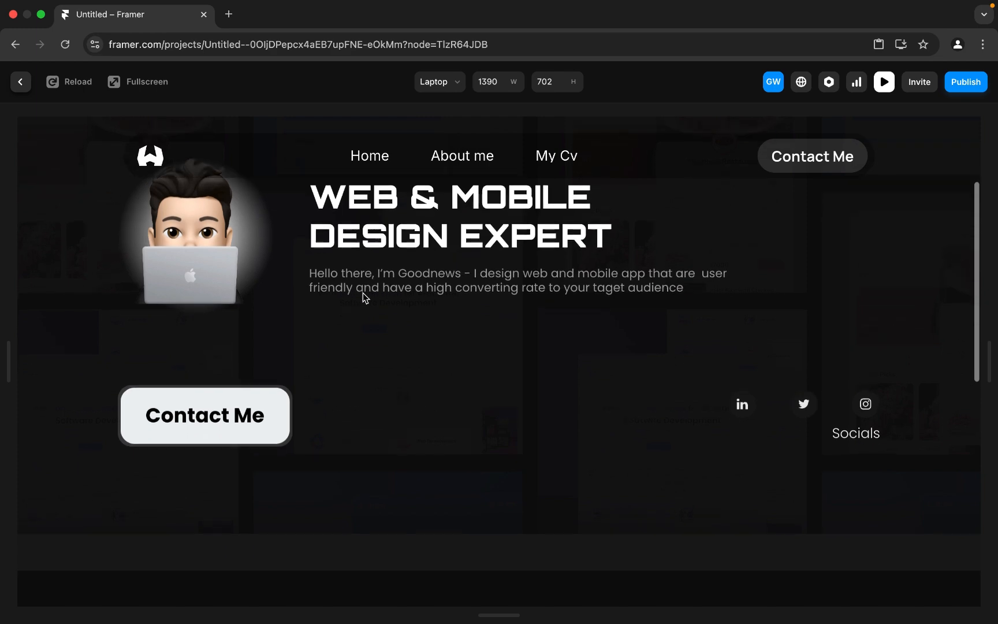
{"action": "scroll", "coordinate": [362, 296], "scroll_direction": "up", "scroll_amount": 10}
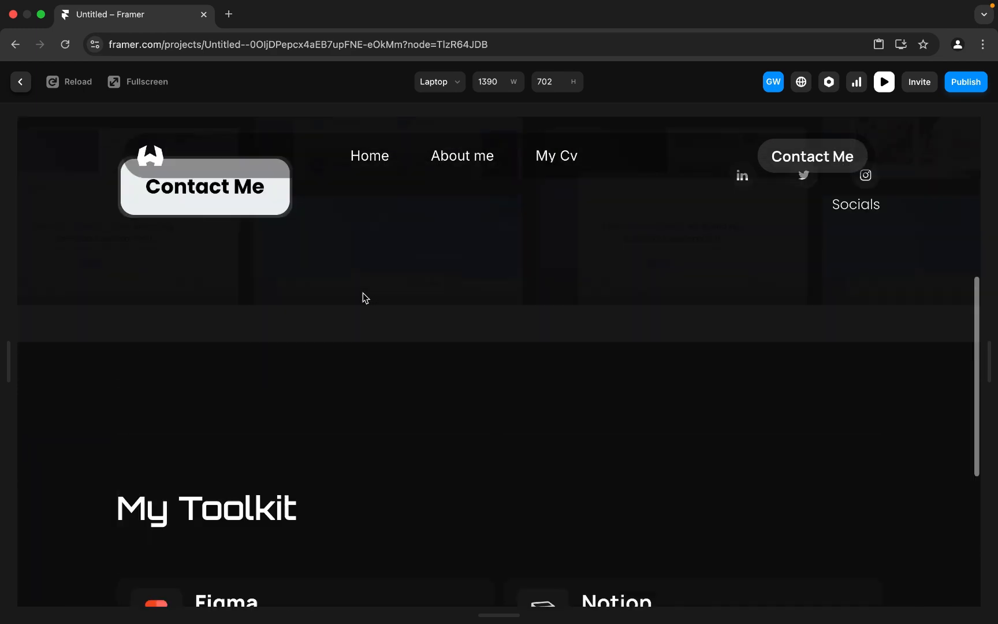
{"action": "left_click", "coordinate": [23, 84]}
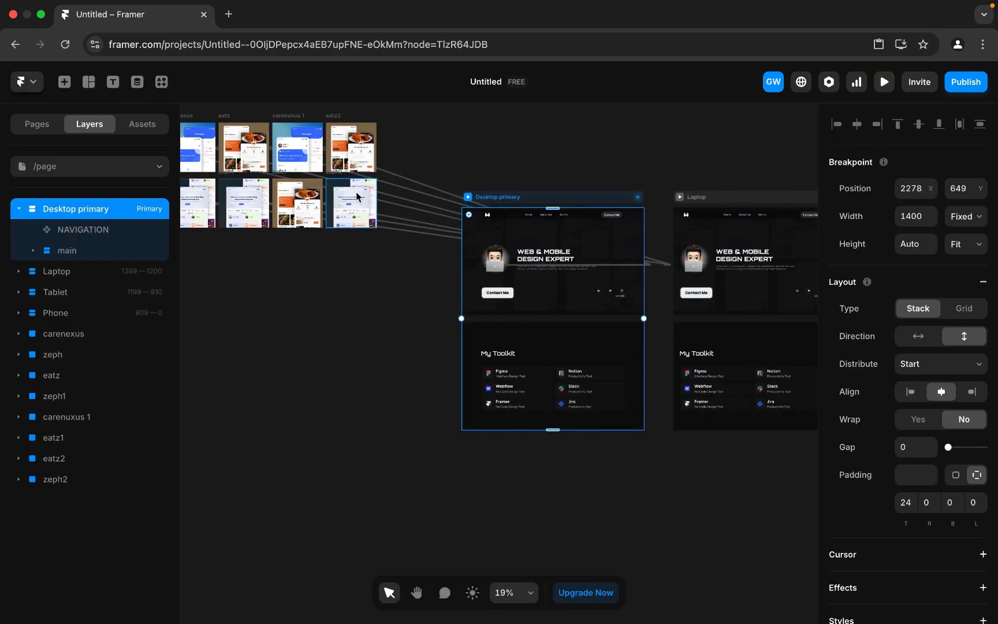
Step: Switch the NAVIGATION instance in the Laptop breakpoint to the Laptop variant
{"action": "scroll", "coordinate": [503, 346], "scroll_direction": "right", "scroll_amount": 12}
{"action": "scroll", "coordinate": [503, 345], "scroll_direction": "left", "scroll_amount": 8}
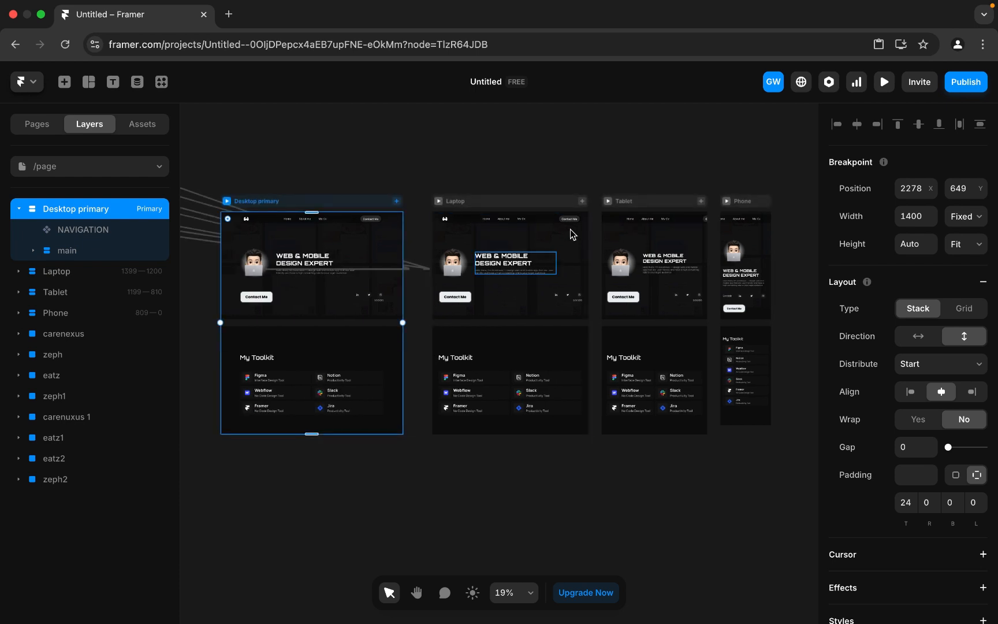
{"action": "left_click", "coordinate": [530, 220]}
{"action": "scroll", "coordinate": [968, 505], "scroll_direction": "down", "scroll_amount": 5}
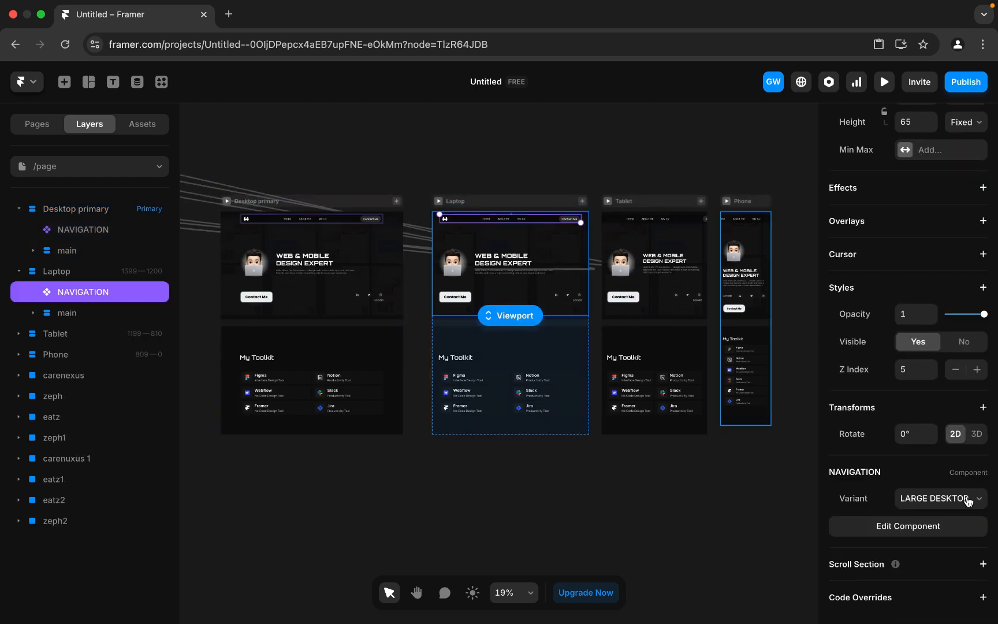
{"action": "left_click", "coordinate": [964, 498]}
{"action": "left_click", "coordinate": [926, 515]}
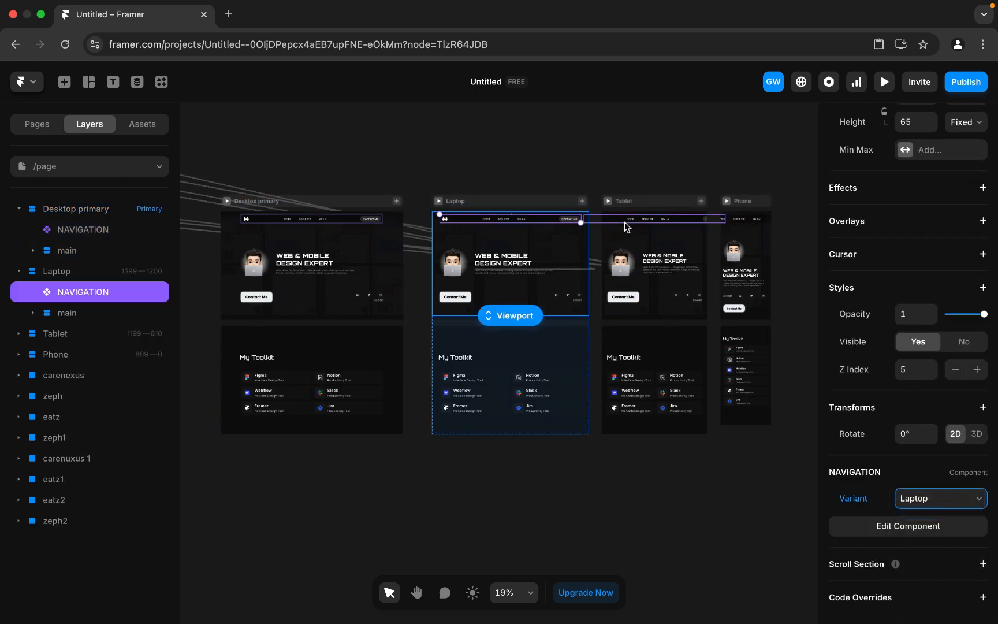
Step: Switch the Tablet breakpoint's NAVIGATION to the tablet variant and set its width to Fit Content
{"action": "left_click", "coordinate": [665, 223]}
{"action": "scroll", "coordinate": [913, 542], "scroll_direction": "down", "scroll_amount": 5}
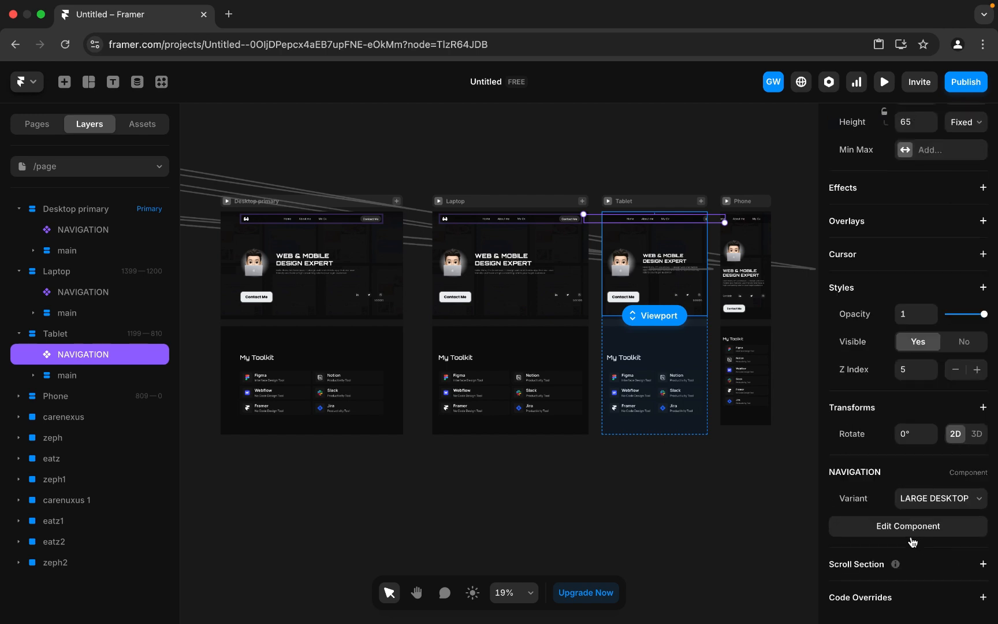
{"action": "left_click", "coordinate": [937, 507]}
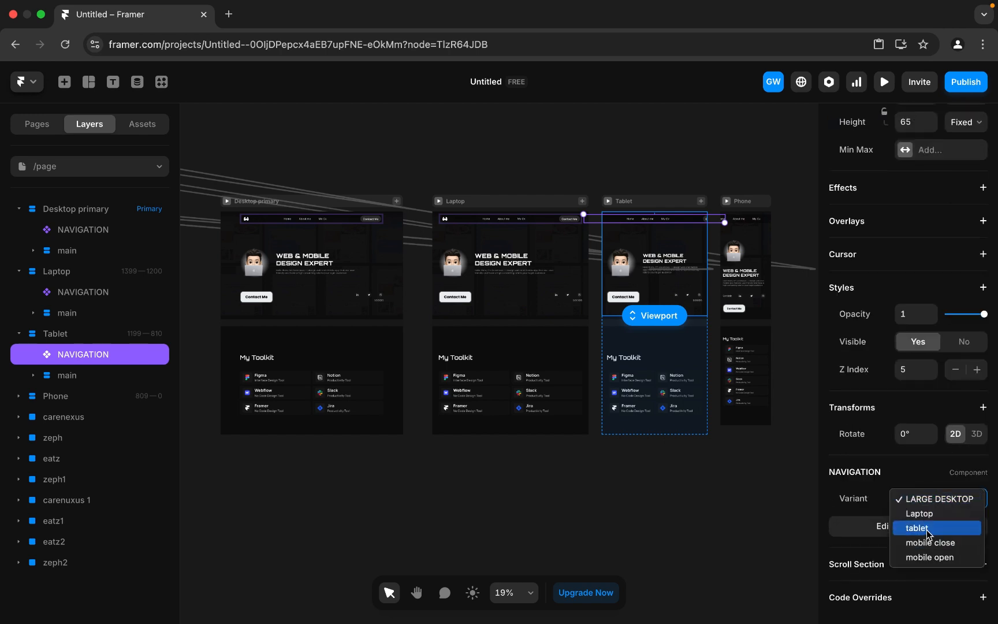
{"action": "left_click", "coordinate": [909, 527]}
{"action": "scroll", "coordinate": [892, 303], "scroll_direction": "up", "scroll_amount": 5}
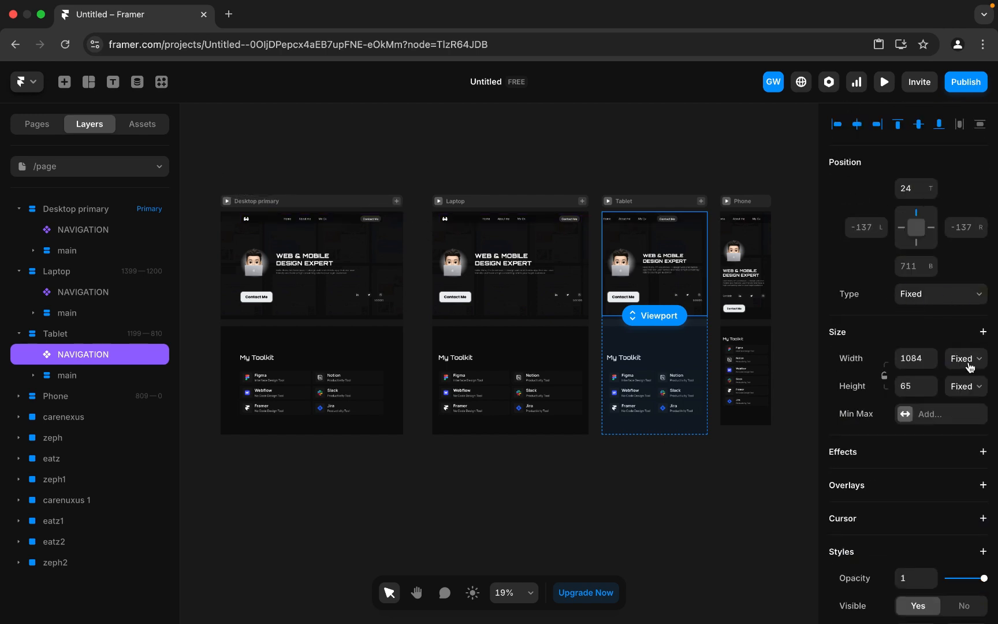
{"action": "left_click", "coordinate": [966, 360]}
{"action": "left_click", "coordinate": [960, 402]}
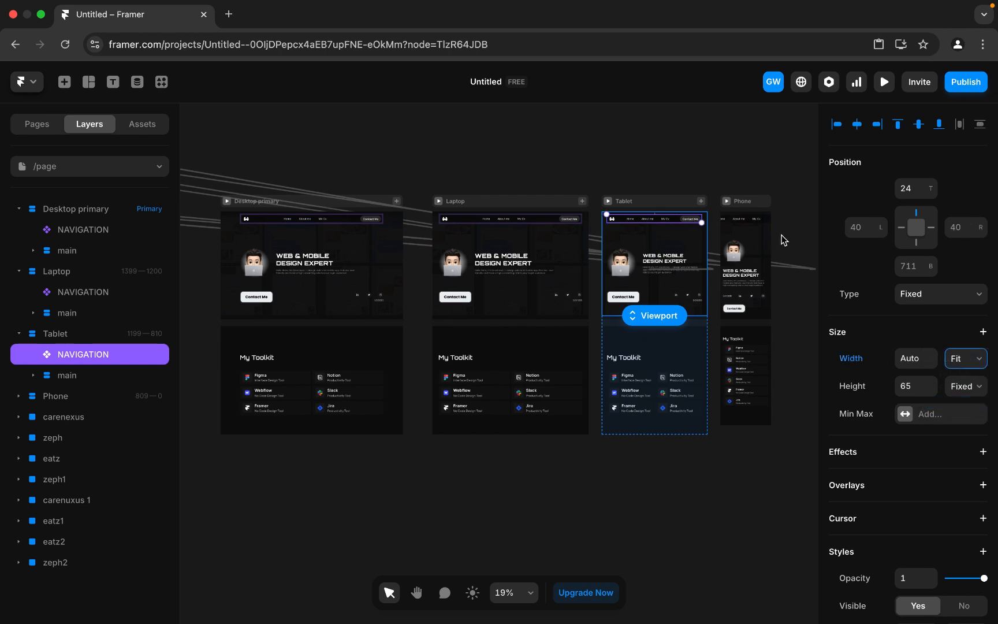
Step: Switch the Phone breakpoint's NAVIGATION to the mobile close variant and set its width to Fit Content
{"action": "left_click", "coordinate": [755, 223]}
{"action": "scroll", "coordinate": [757, 223], "scroll_direction": "down", "scroll_amount": 3}
{"action": "scroll", "coordinate": [758, 223], "scroll_direction": "right", "scroll_amount": 3}
{"action": "scroll", "coordinate": [973, 530], "scroll_direction": "down", "scroll_amount": 5}
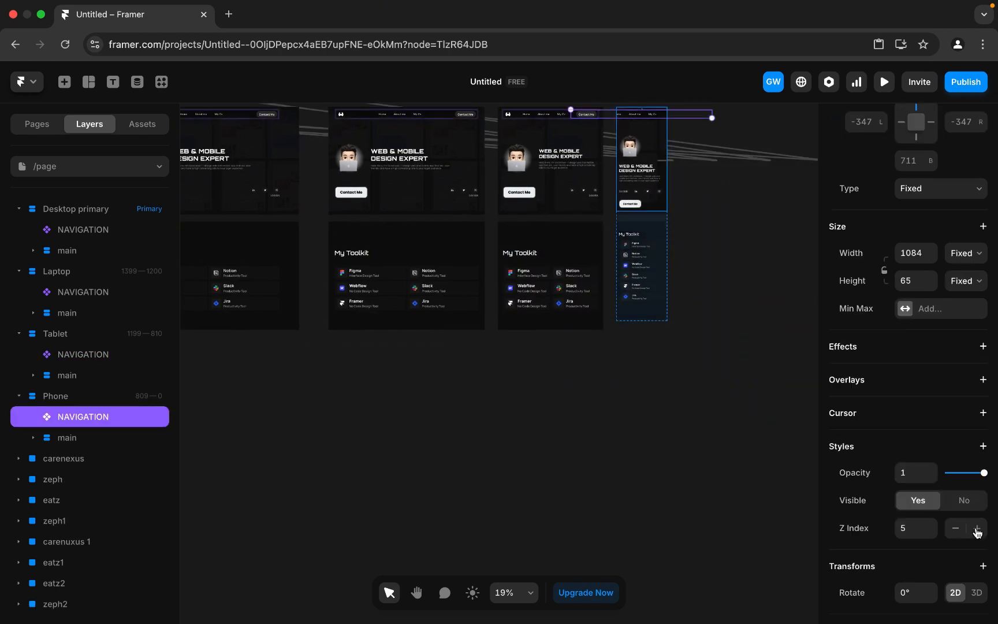
{"action": "left_click", "coordinate": [968, 507]}
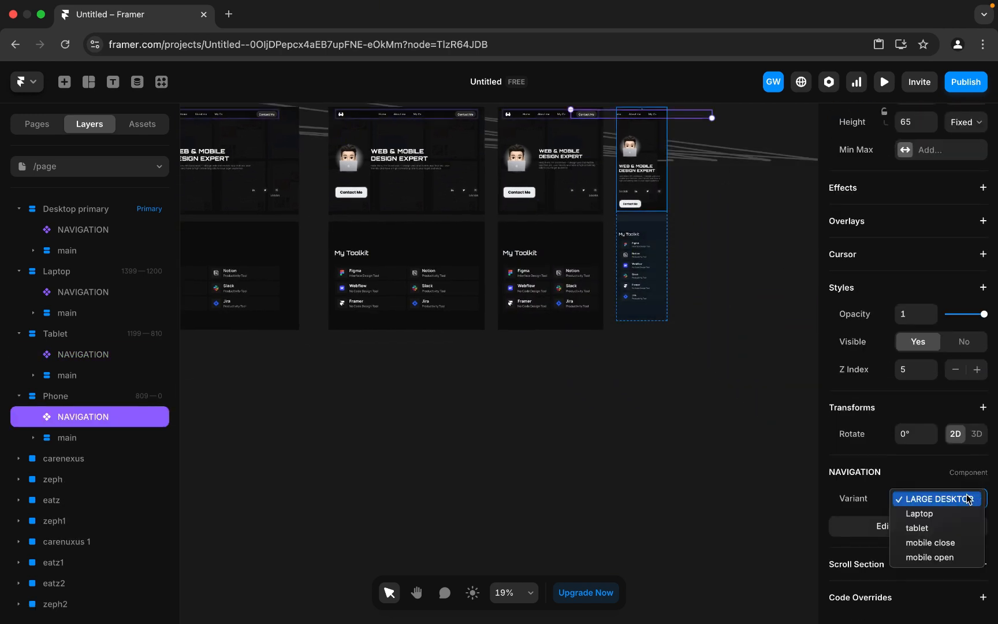
{"action": "left_click", "coordinate": [927, 543]}
{"action": "scroll", "coordinate": [897, 389], "scroll_direction": "up", "scroll_amount": 3}
{"action": "left_click", "coordinate": [966, 358]}
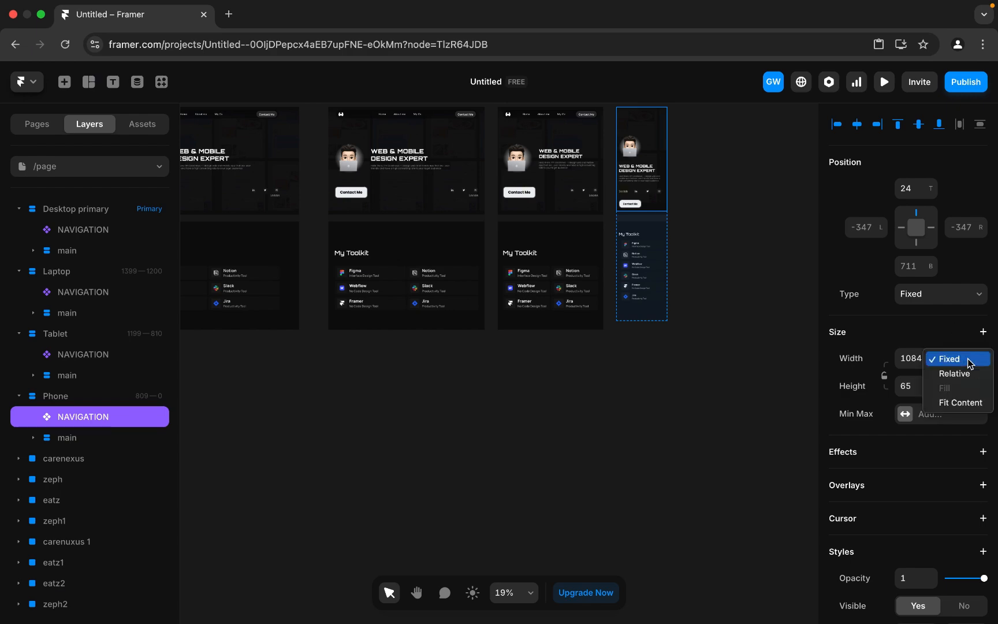
{"action": "left_click", "coordinate": [956, 402]}
{"action": "scroll", "coordinate": [676, 168], "scroll_direction": "up", "scroll_amount": 3}
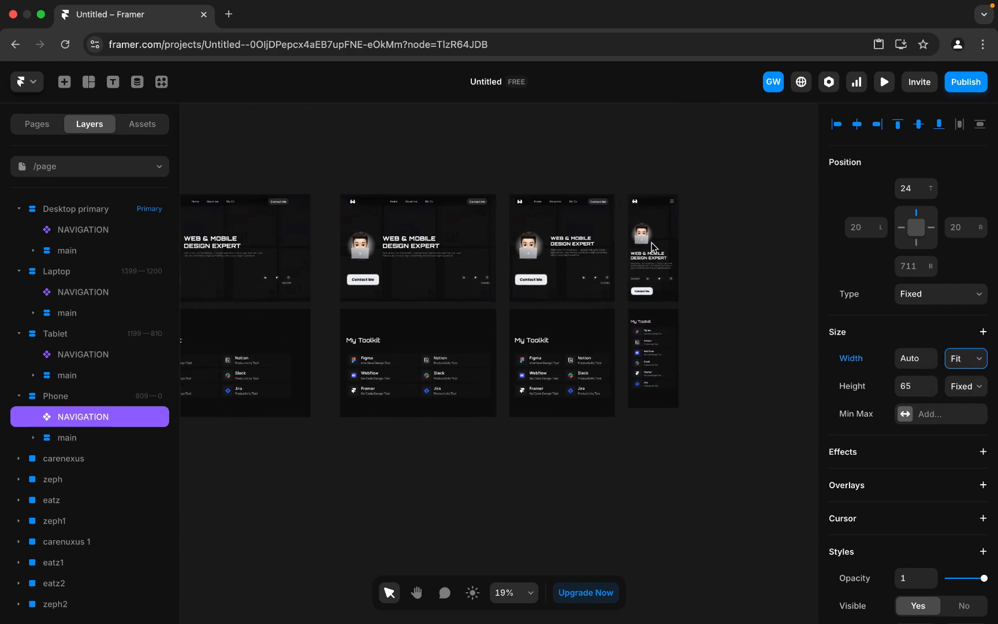
Step: Preview the page from Desktop primary and check the navigation at the Tablet and Phone sizes
{"action": "scroll", "coordinate": [476, 185], "scroll_direction": "left", "scroll_amount": 5}
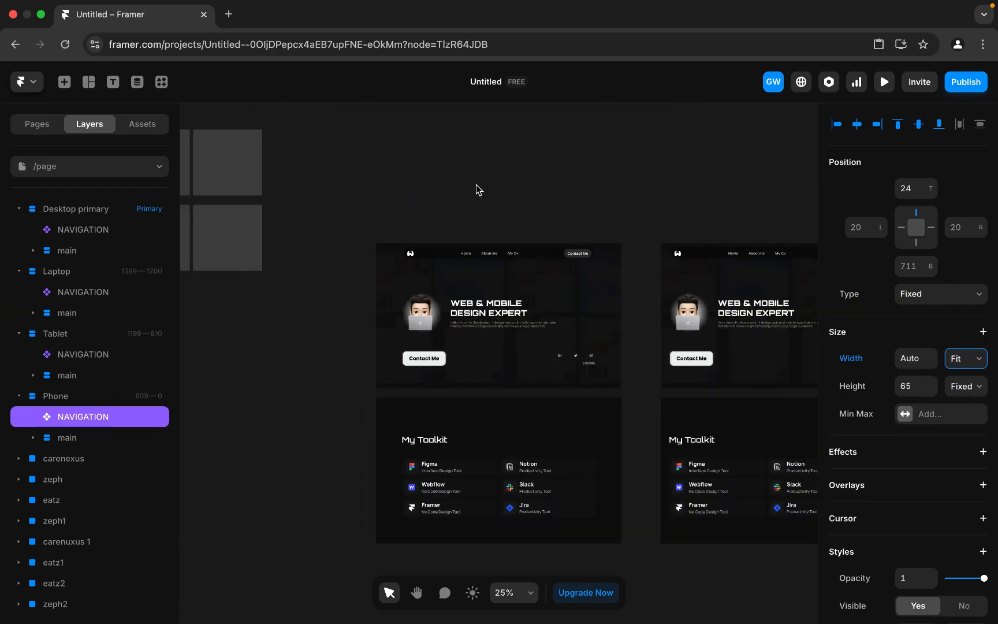
{"action": "left_click", "coordinate": [393, 227]}
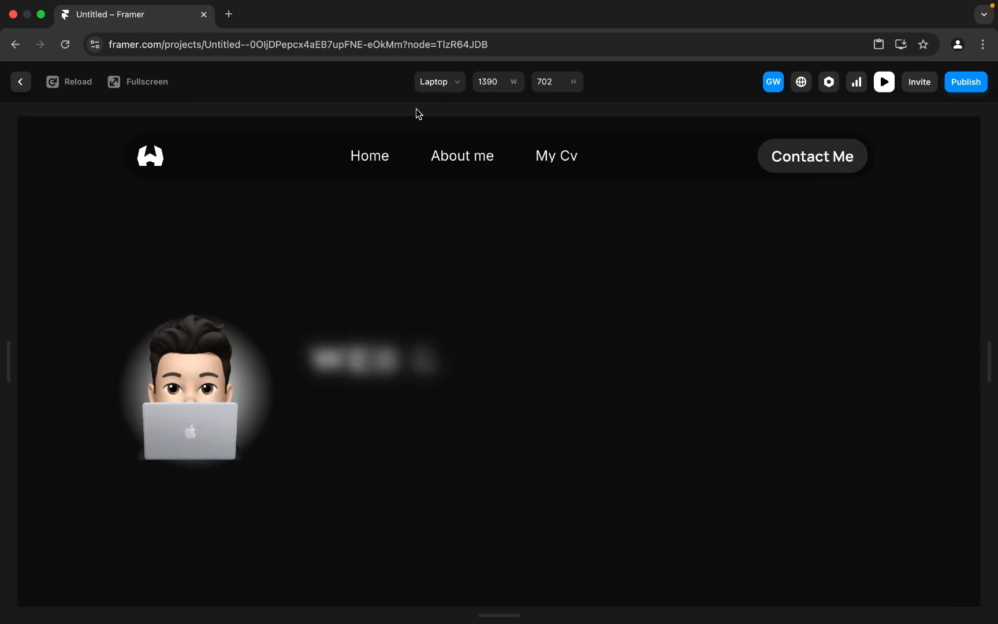
{"action": "left_click", "coordinate": [449, 83]}
{"action": "left_click", "coordinate": [448, 157]}
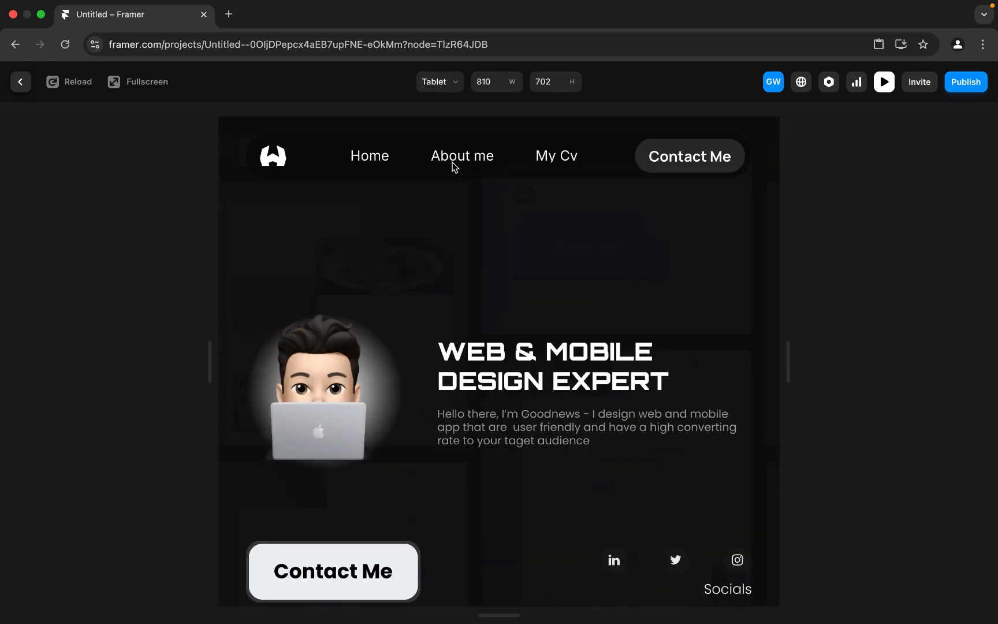
{"action": "left_click", "coordinate": [454, 82]}
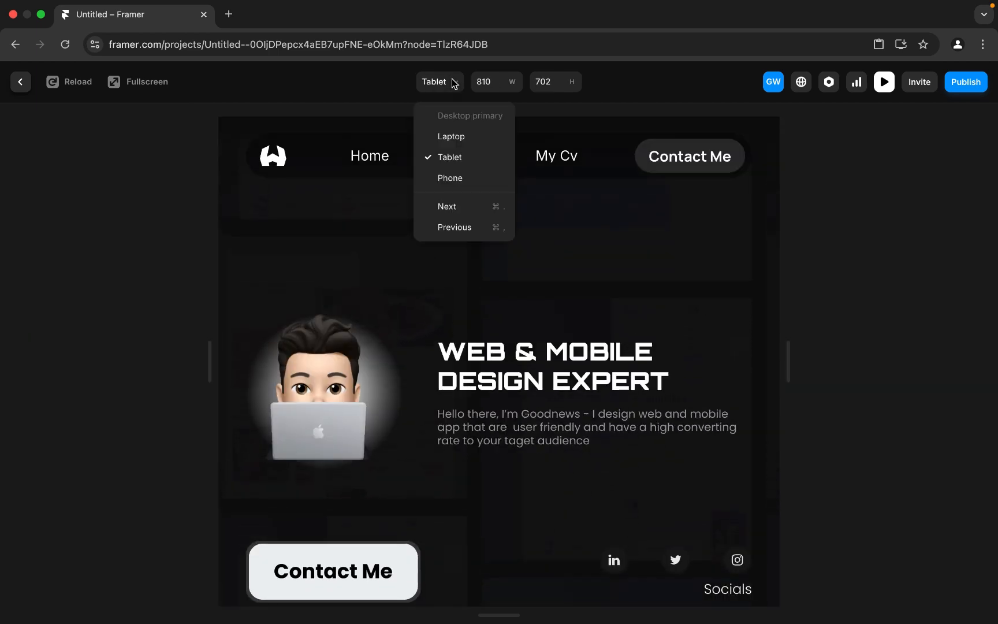
{"action": "left_click", "coordinate": [459, 172]}
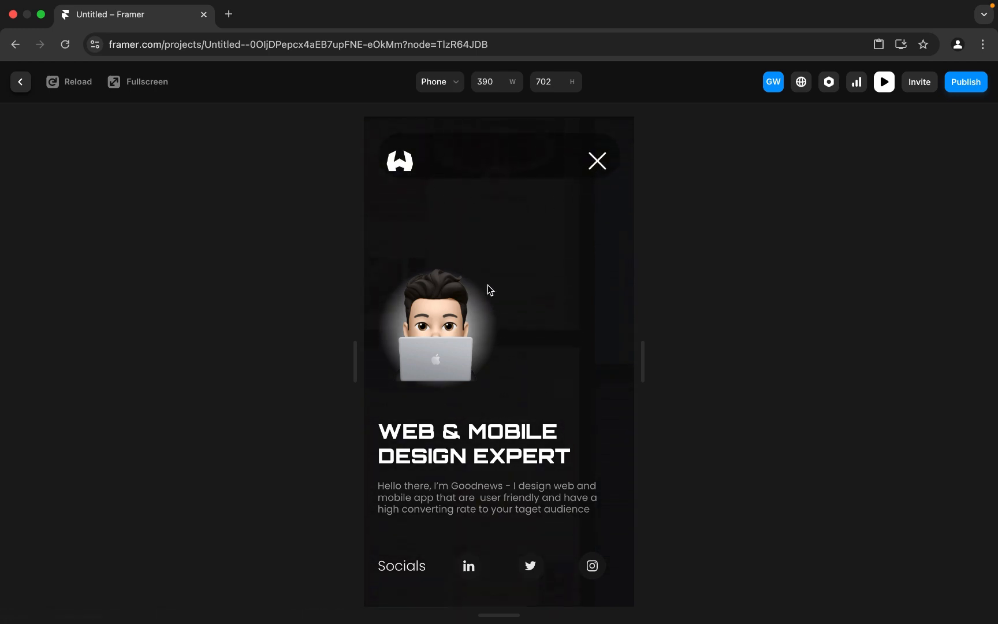
Step: Toggle the mobile menu open and closed in the Phone preview, and return to the canvas
{"action": "left_click", "coordinate": [596, 169]}
{"action": "left_click", "coordinate": [604, 160]}
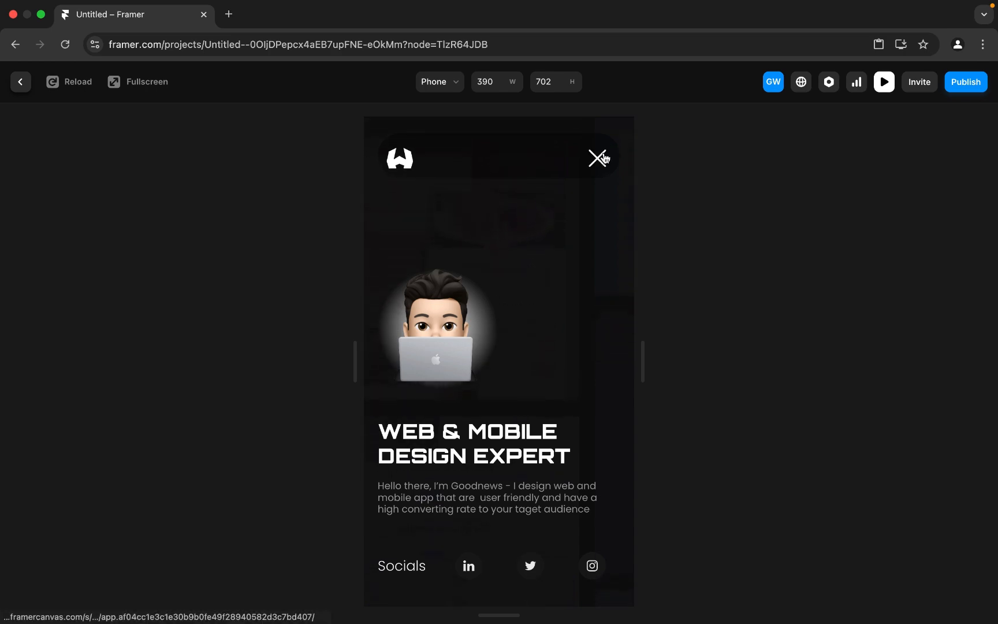
{"action": "left_click", "coordinate": [605, 159]}
{"action": "left_click", "coordinate": [23, 83]}
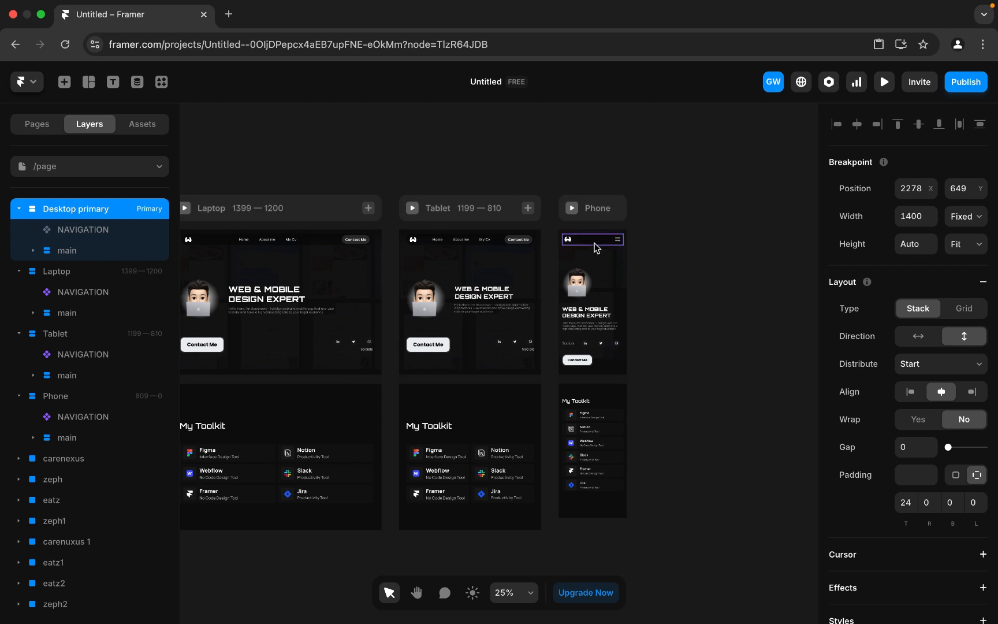
Step: Set the height of the Phone breakpoint's NAVIGATION to Fit Content and briefly preview the Phone page
{"action": "left_click", "coordinate": [597, 244]}
{"action": "left_click", "coordinate": [972, 388]}
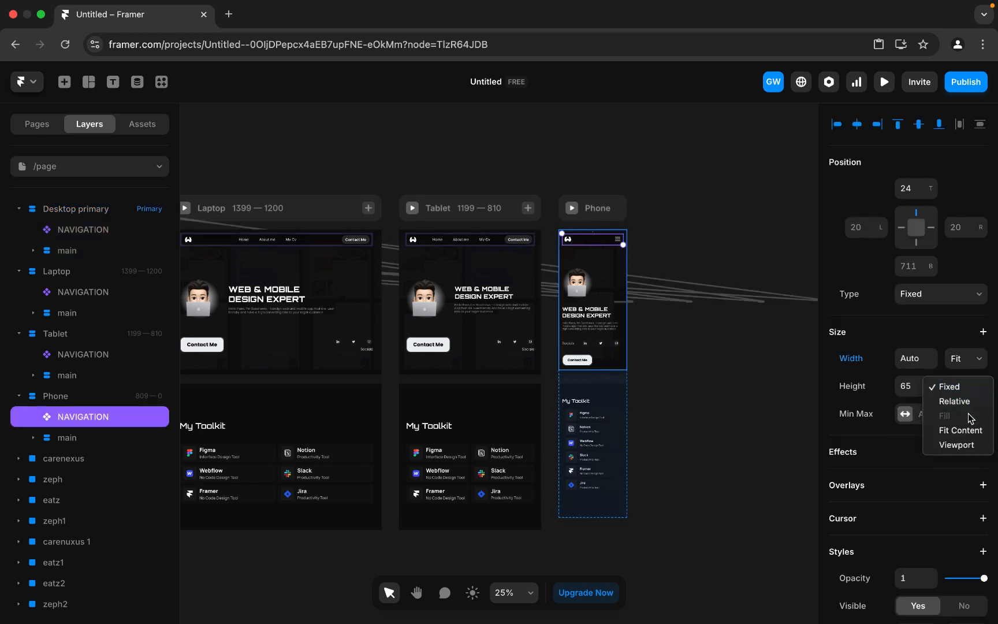
{"action": "left_click", "coordinate": [700, 259]}
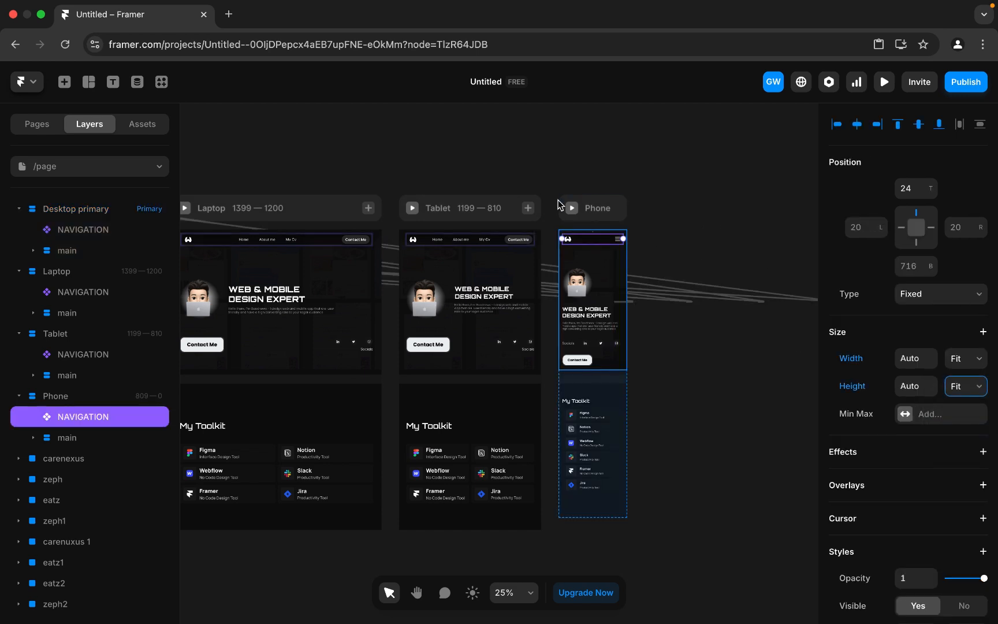
{"action": "left_click", "coordinate": [571, 208]}
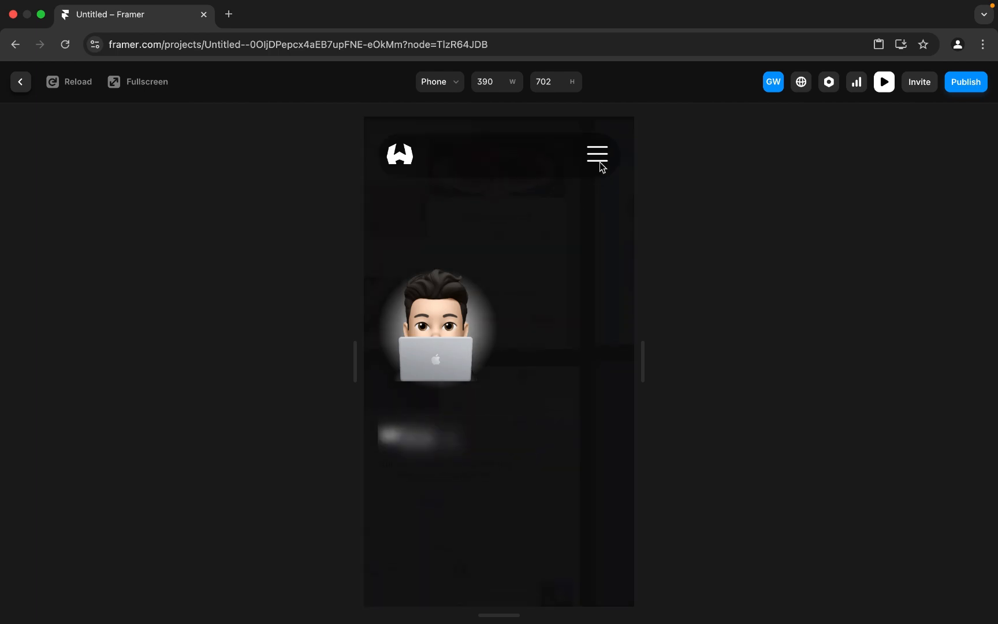
{"action": "left_click", "coordinate": [20, 82]}
Step: Set the width of the Phone breakpoint's NAVIGATION to Fixed at 350
{"action": "left_click", "coordinate": [965, 358]}
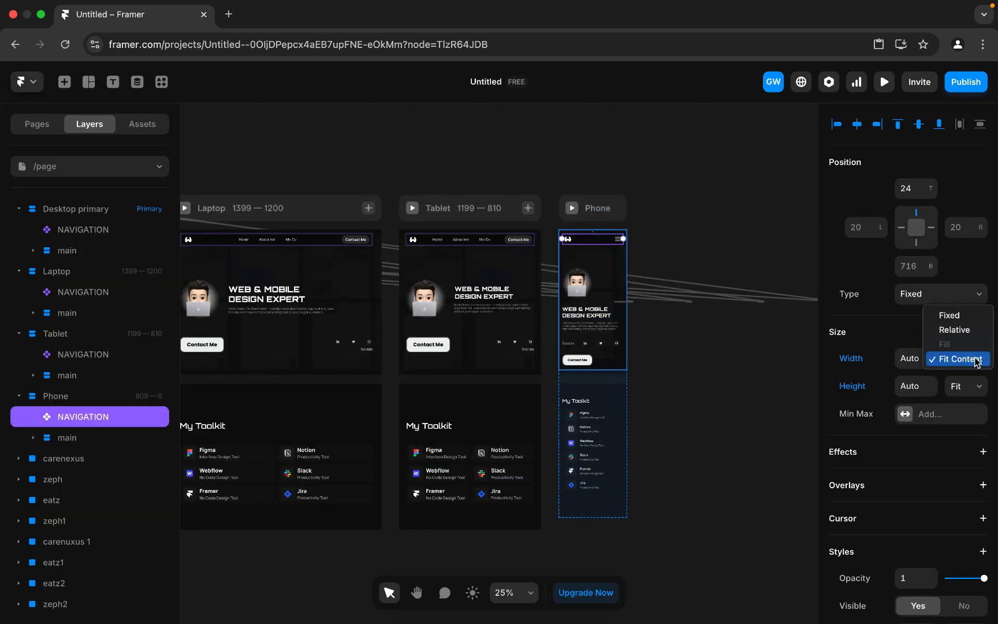
{"action": "key", "text": "Escape"}
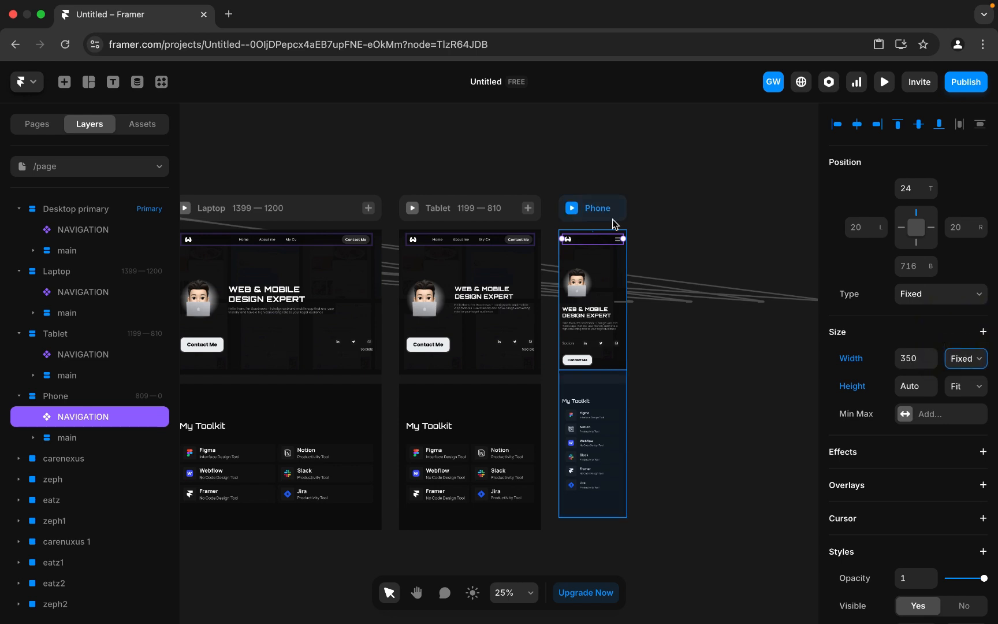
Step: Preview the Phone breakpoint and toggle the mobile menu open and closed several times to test it
{"action": "left_click", "coordinate": [570, 208]}
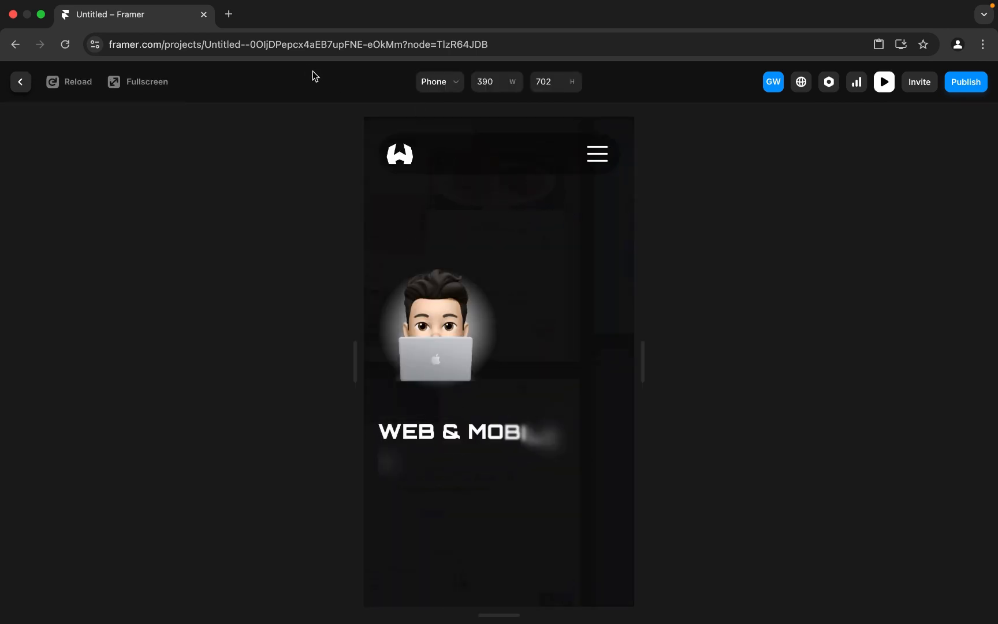
{"action": "left_click", "coordinate": [598, 155]}
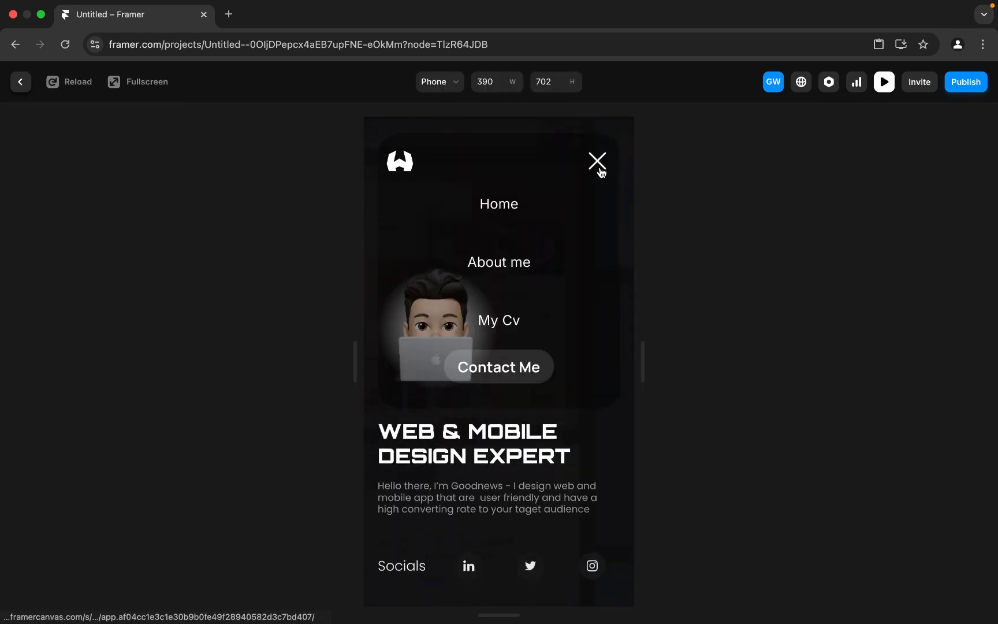
{"action": "left_click", "coordinate": [600, 169]}
{"action": "left_click", "coordinate": [600, 169]}
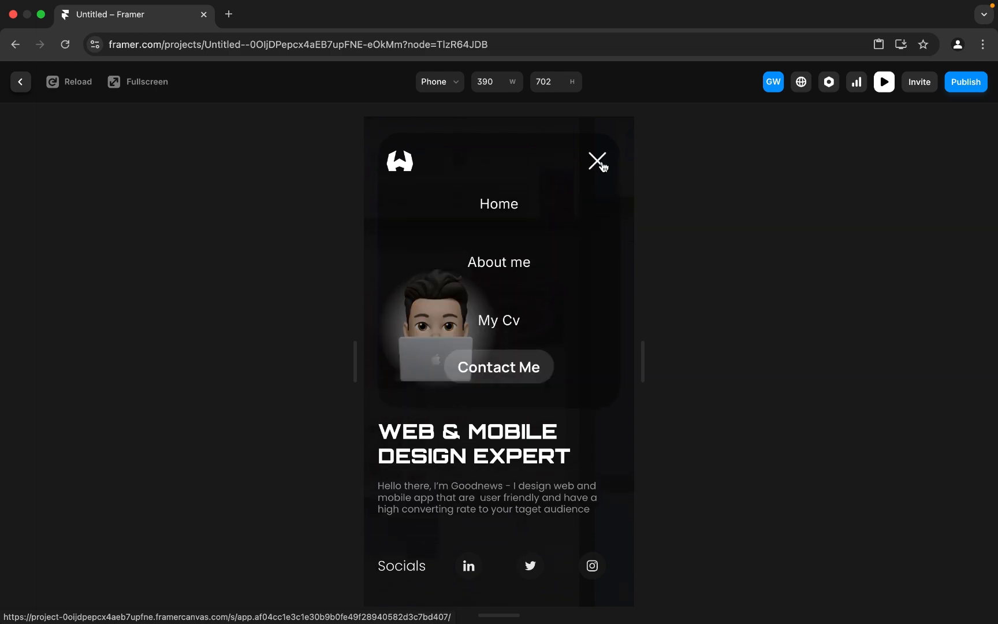
{"action": "left_click", "coordinate": [602, 167]}
{"action": "left_click", "coordinate": [601, 165]}
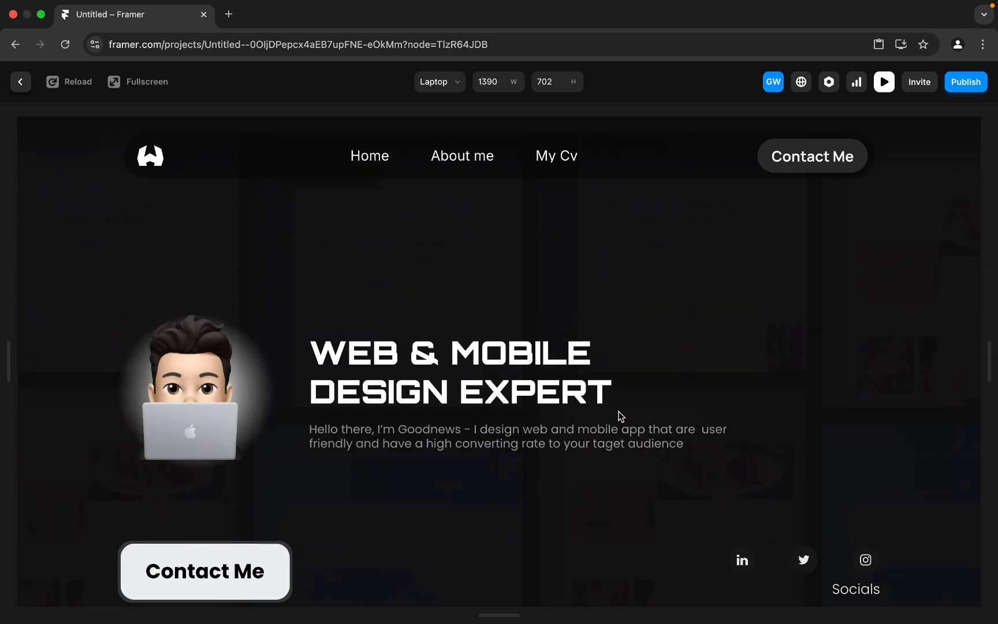
Step: Scroll through the page preview at the Laptop size to check the fixed navigation
{"action": "scroll", "coordinate": [619, 414], "scroll_direction": "down", "scroll_amount": 10}
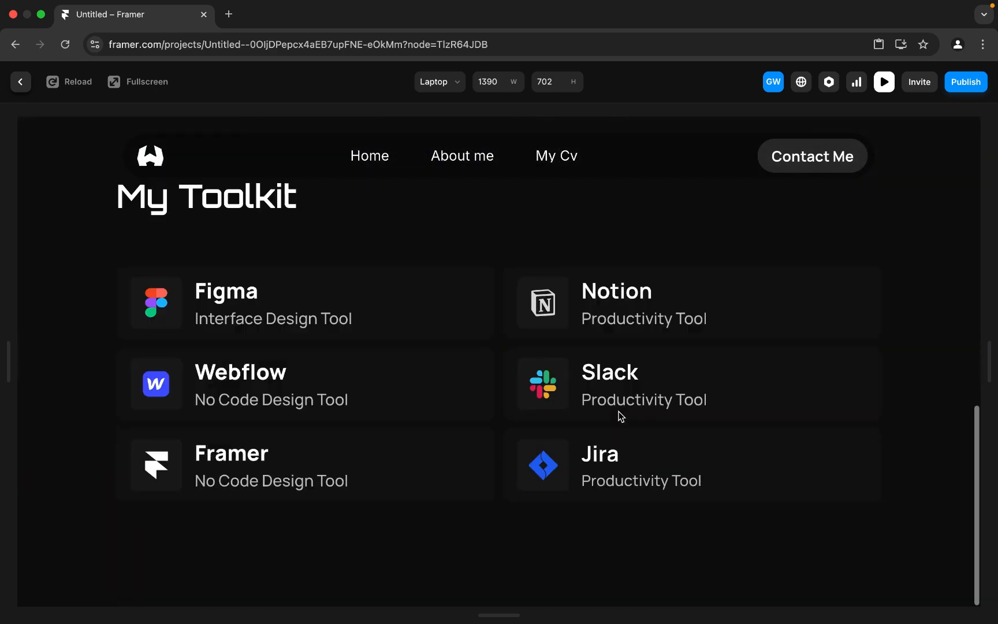
{"action": "scroll", "coordinate": [620, 415], "scroll_direction": "up", "scroll_amount": 10}
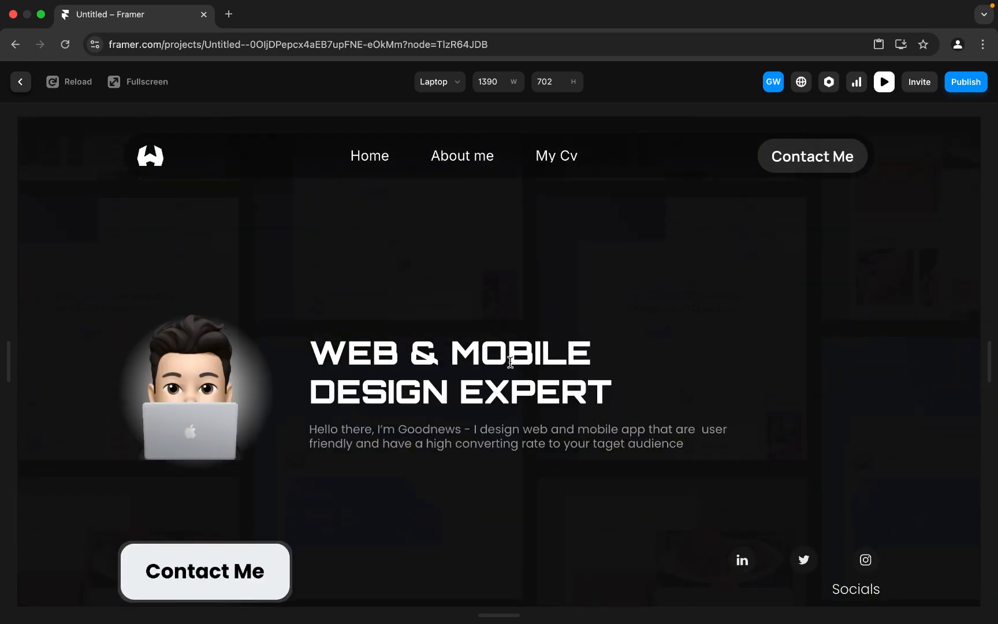